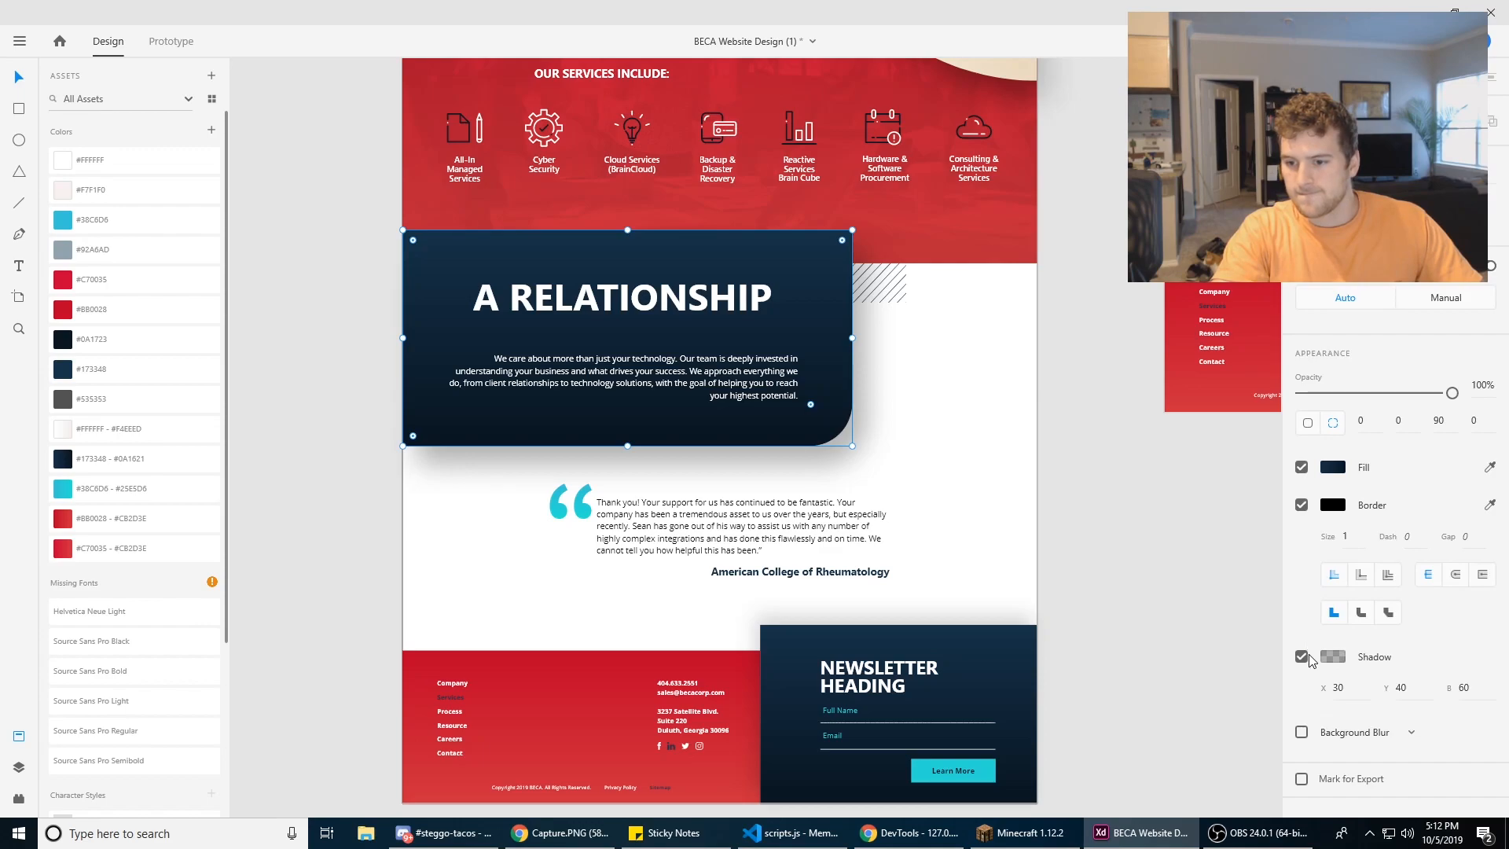
Step: Examine the shadow offset, blur and color settings of the dark "A RELATIONSHIP" card
left_click(888, 479)
scroll(839, 432, "up", 5)
scroll(921, 478, "up", 1)
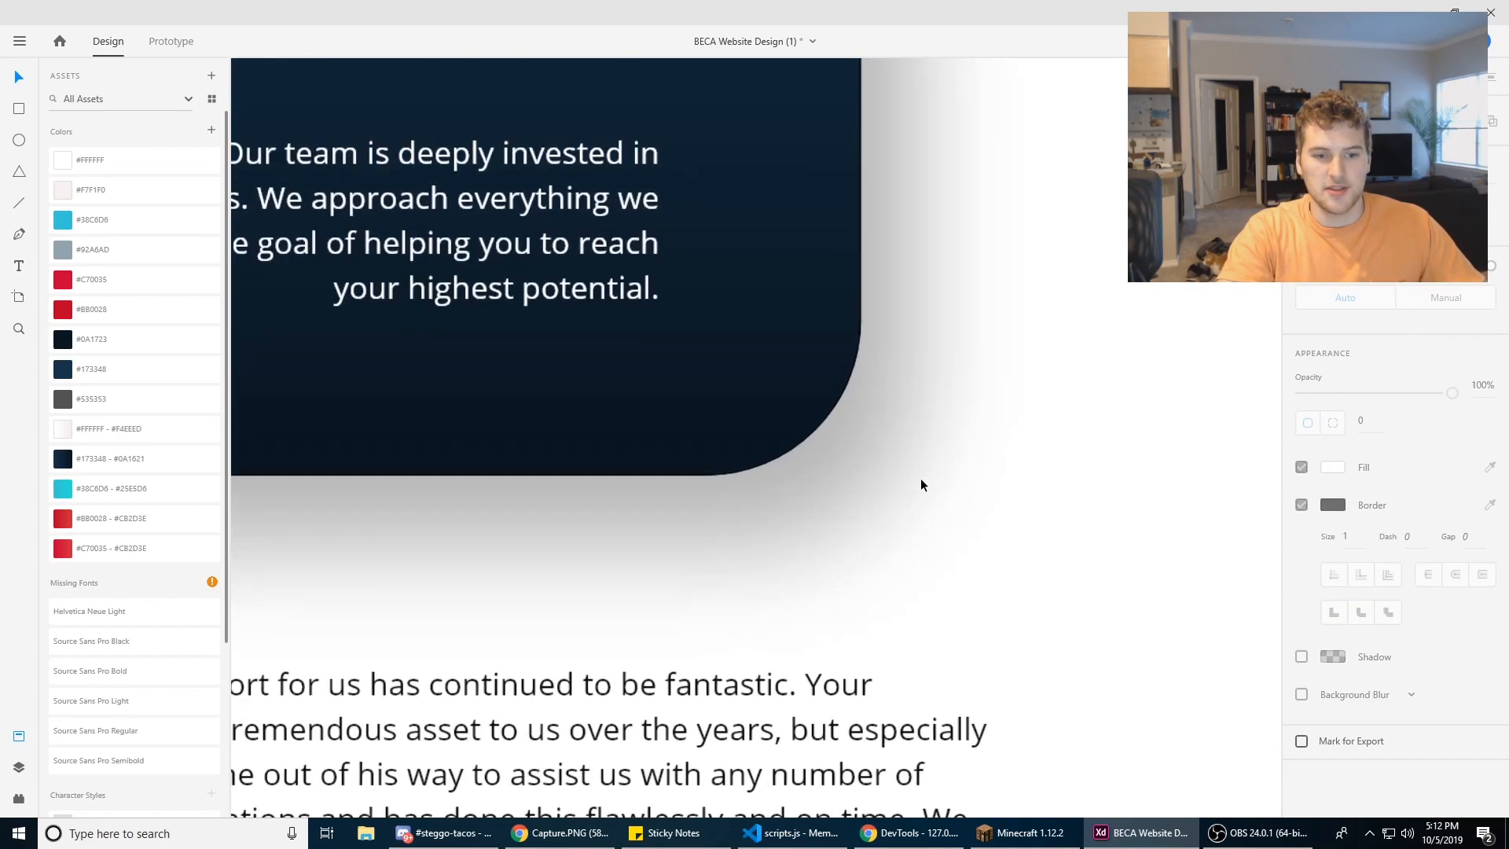
left_click(761, 424)
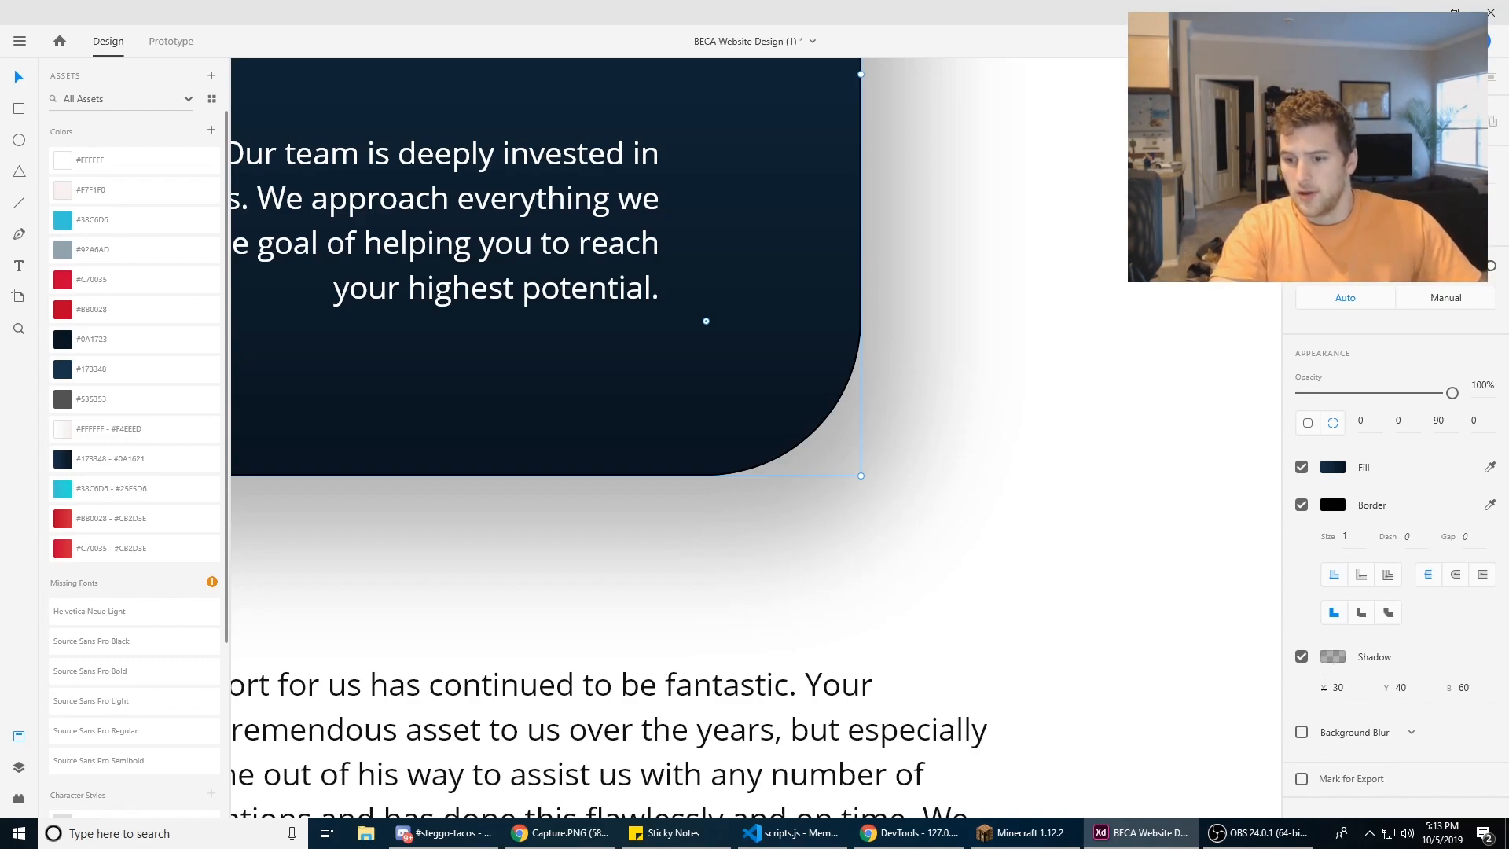
left_click(1349, 685)
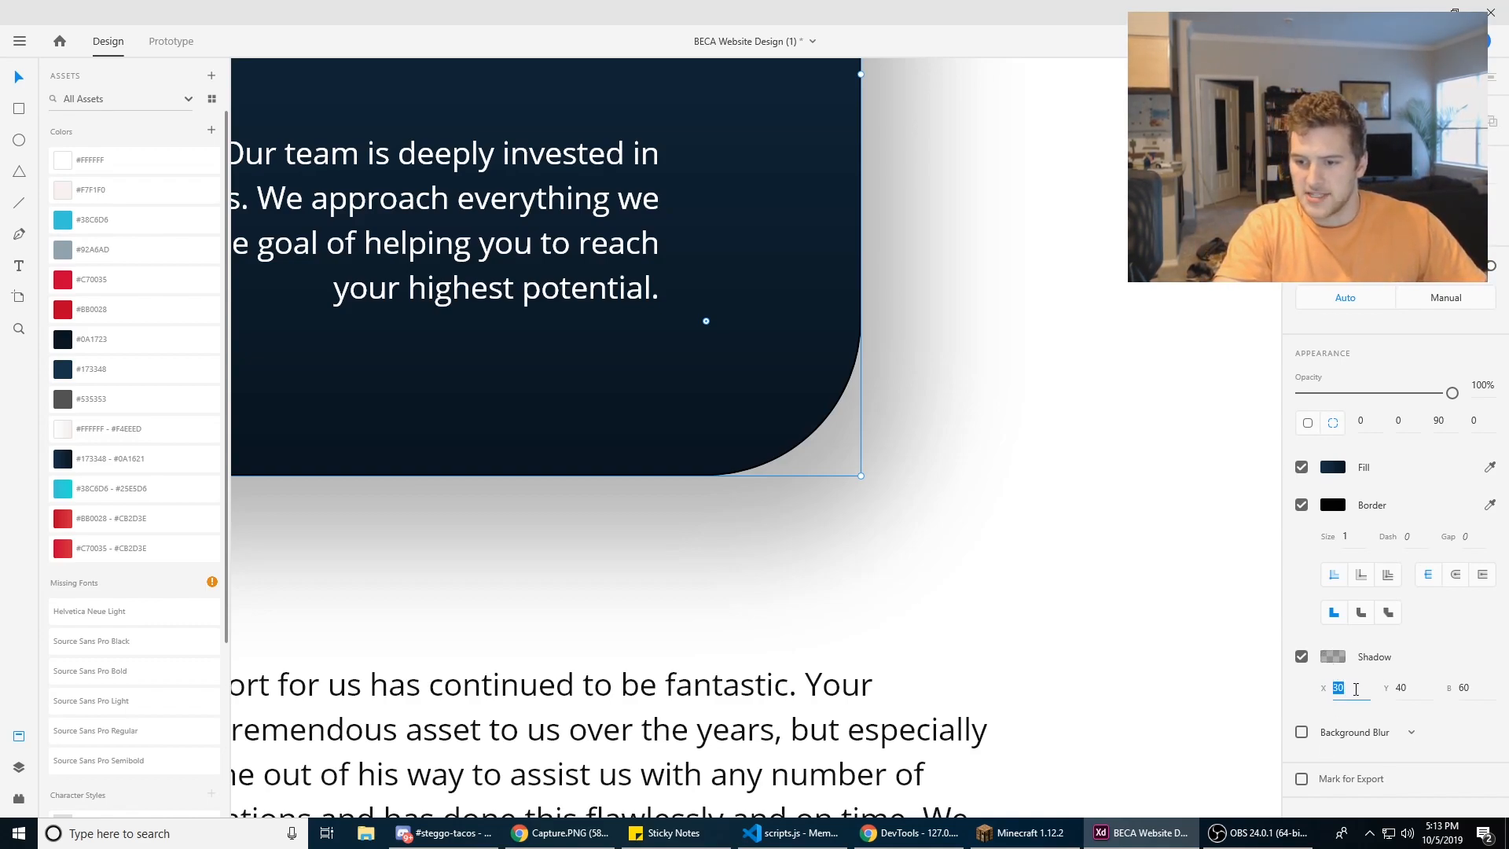
left_click(1412, 690)
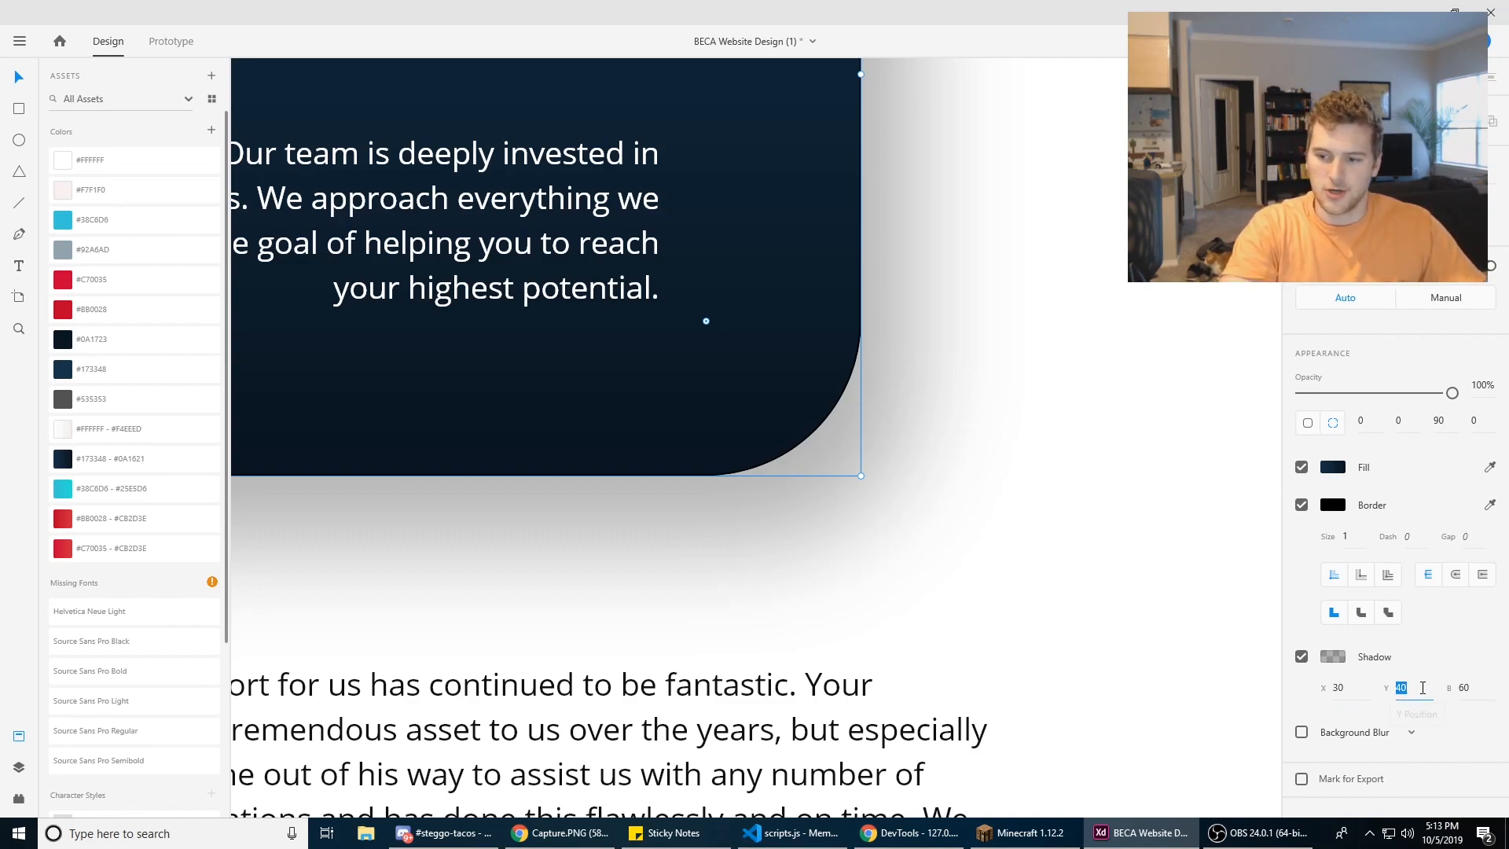
left_click(1463, 685)
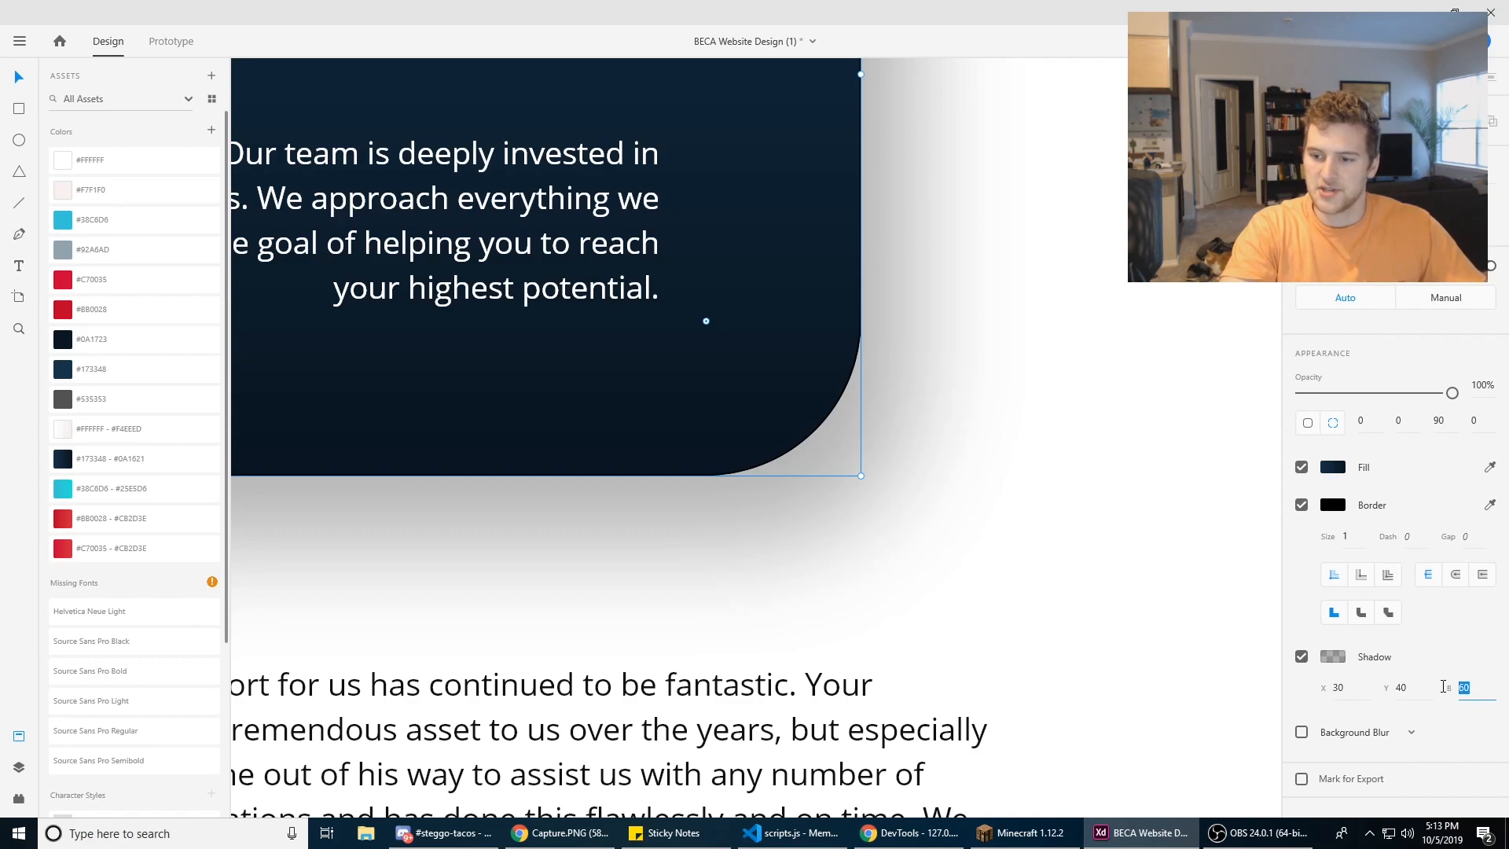
left_click(1333, 659)
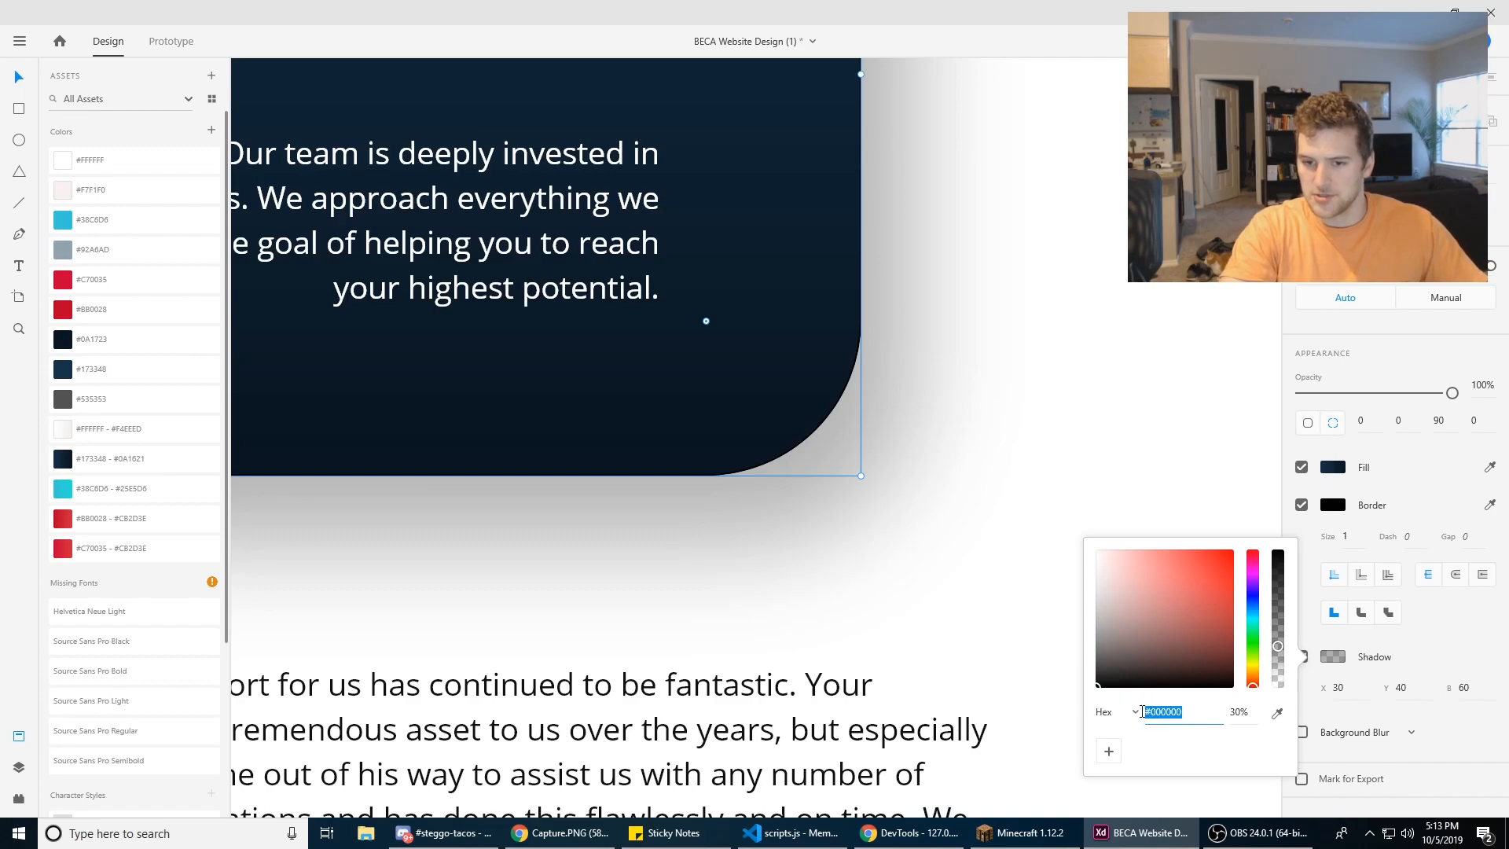
Step: Try a 30% opacity for the card's shadow color and undo the shadow color changes
left_click(1246, 711)
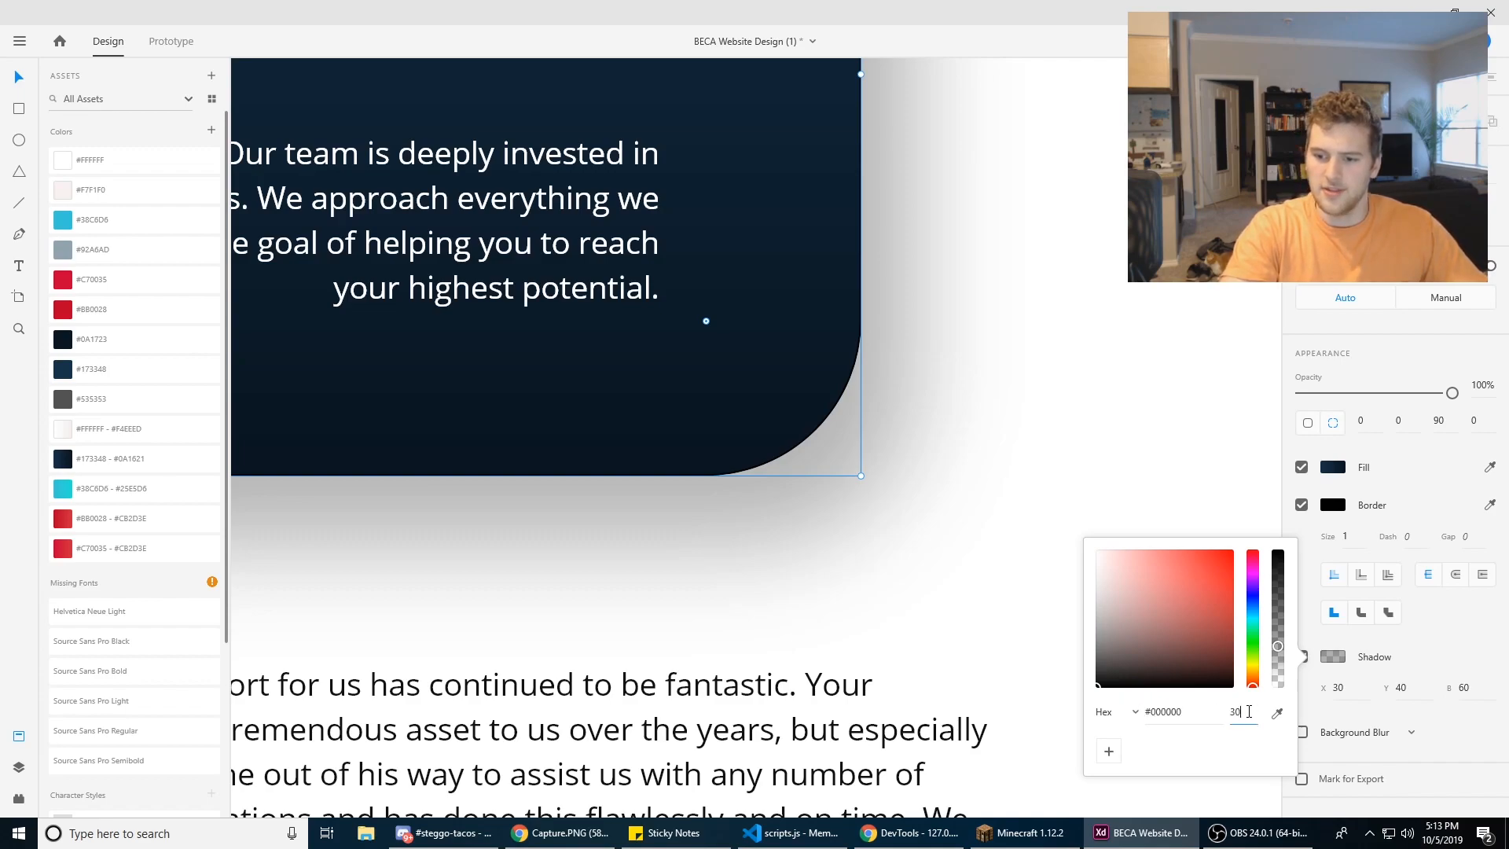
type("30")
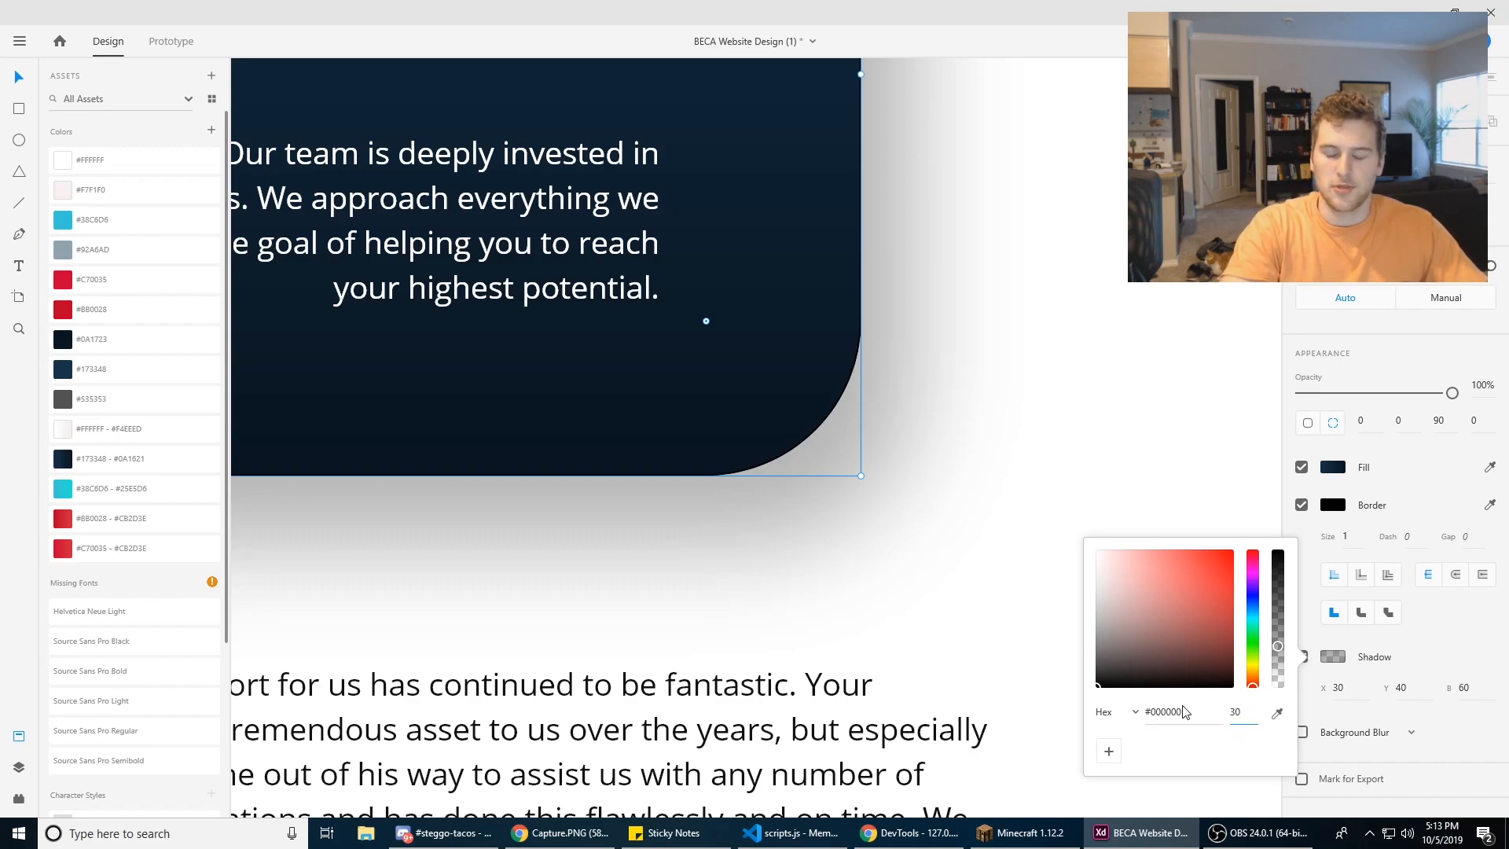
key("ctrl+z")
left_click(1025, 560)
scroll(1013, 536, "down", 5)
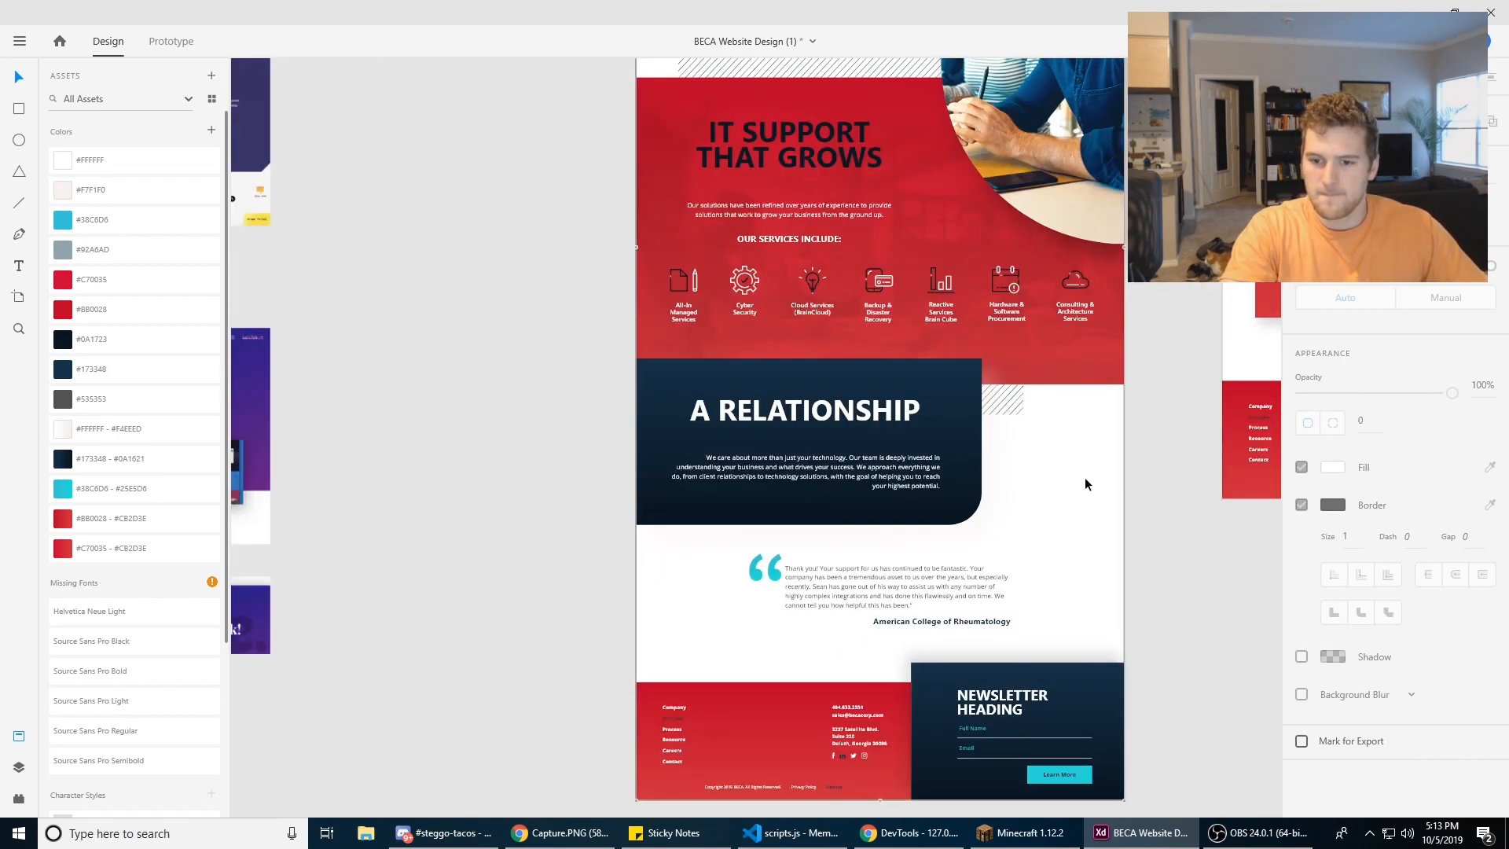
key("ctrl+z")
left_click(1141, 522)
left_click(962, 500)
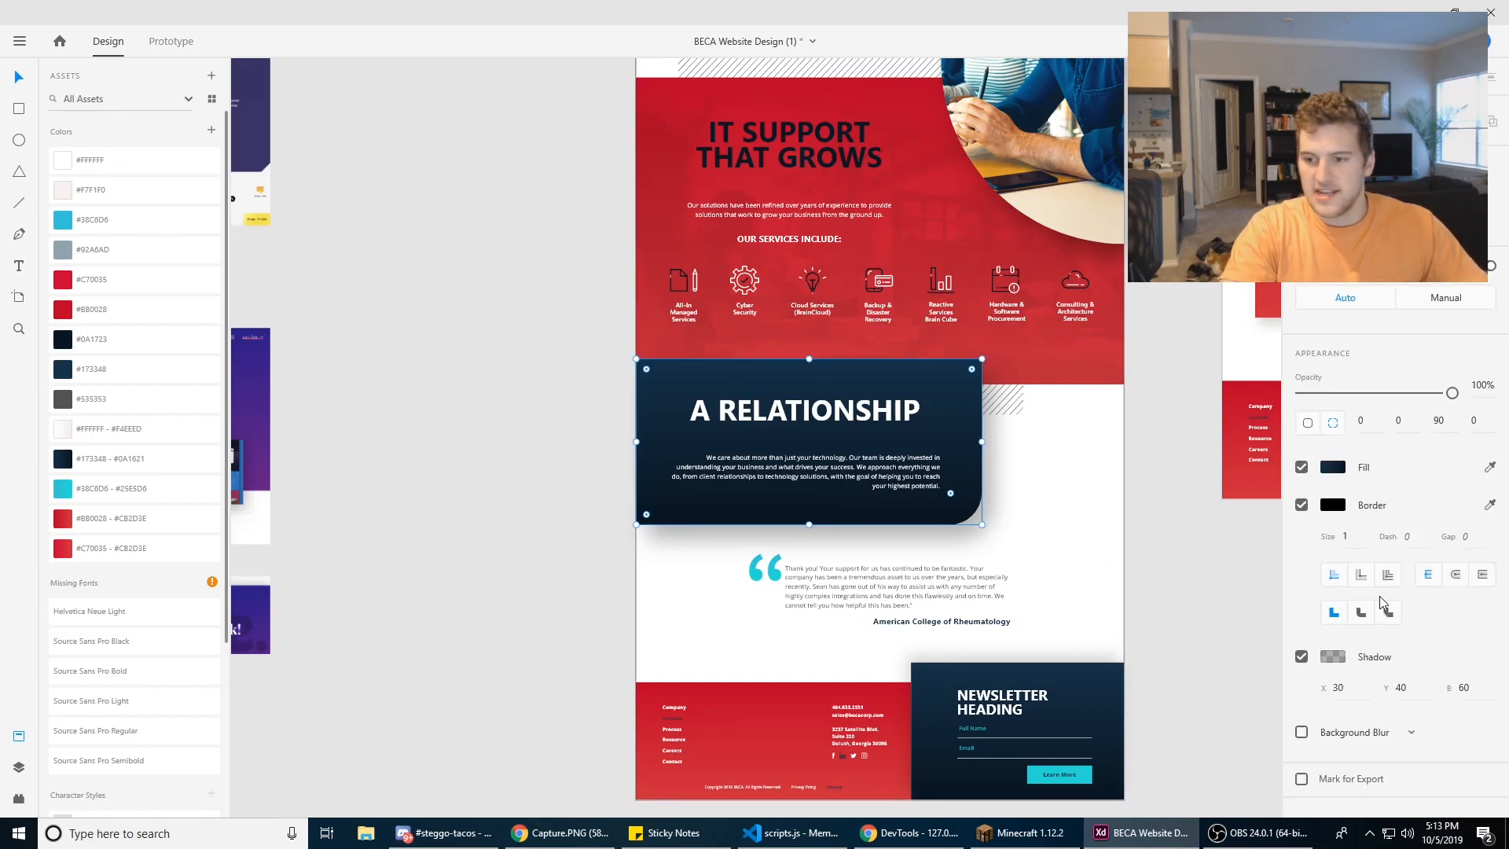
Step: Select the curved photo beside "PASSIONATE ABOUT", view the export settings for the selected asset and close them without exporting
scroll(1181, 451, "up", 4)
scroll(1181, 453, "up", 2)
scroll(737, 334, "right", 4)
left_click(790, 462)
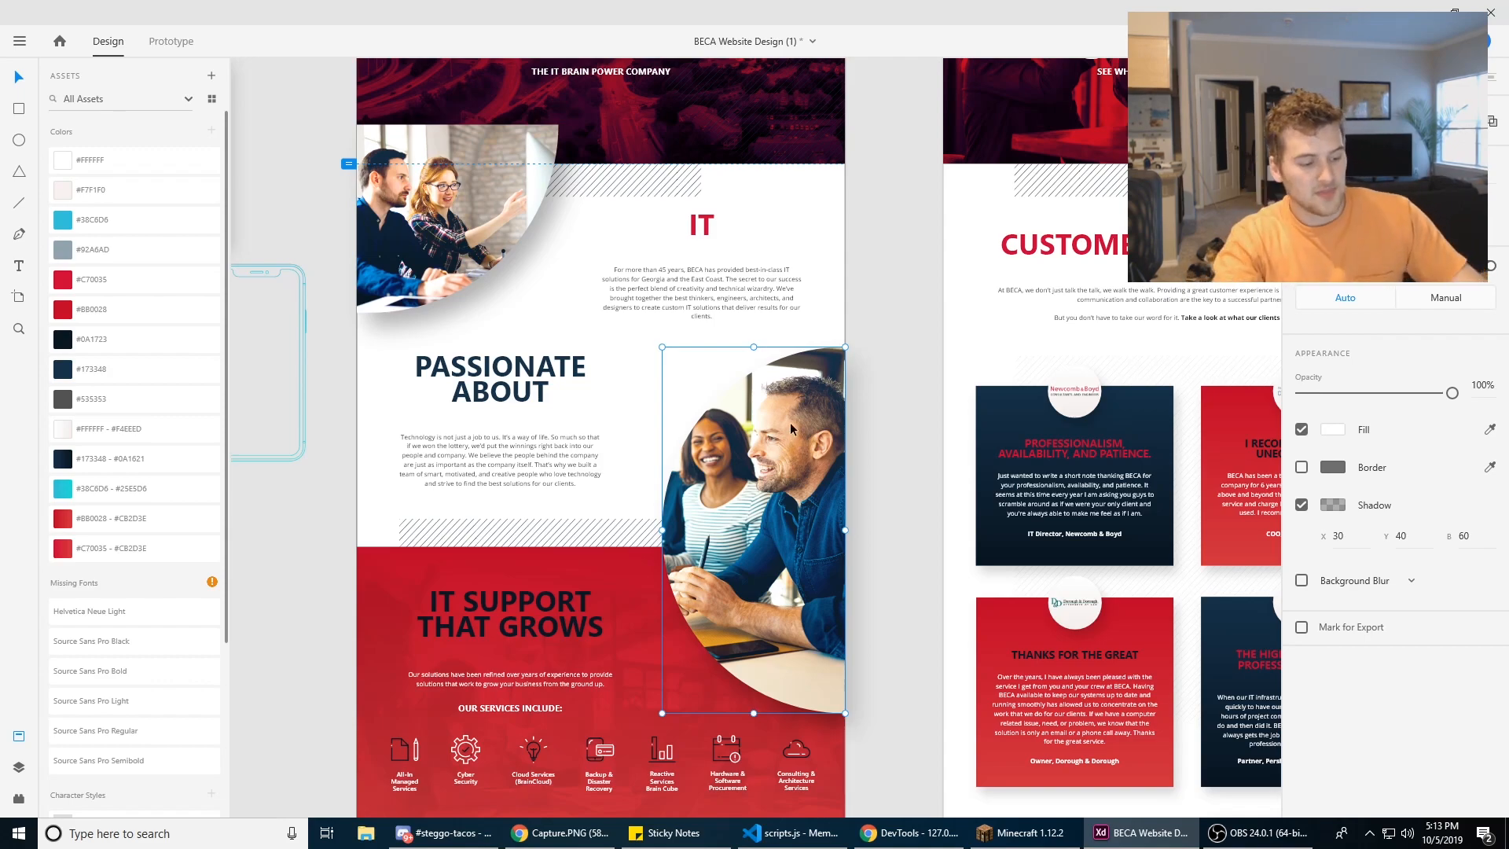
right_click(763, 511)
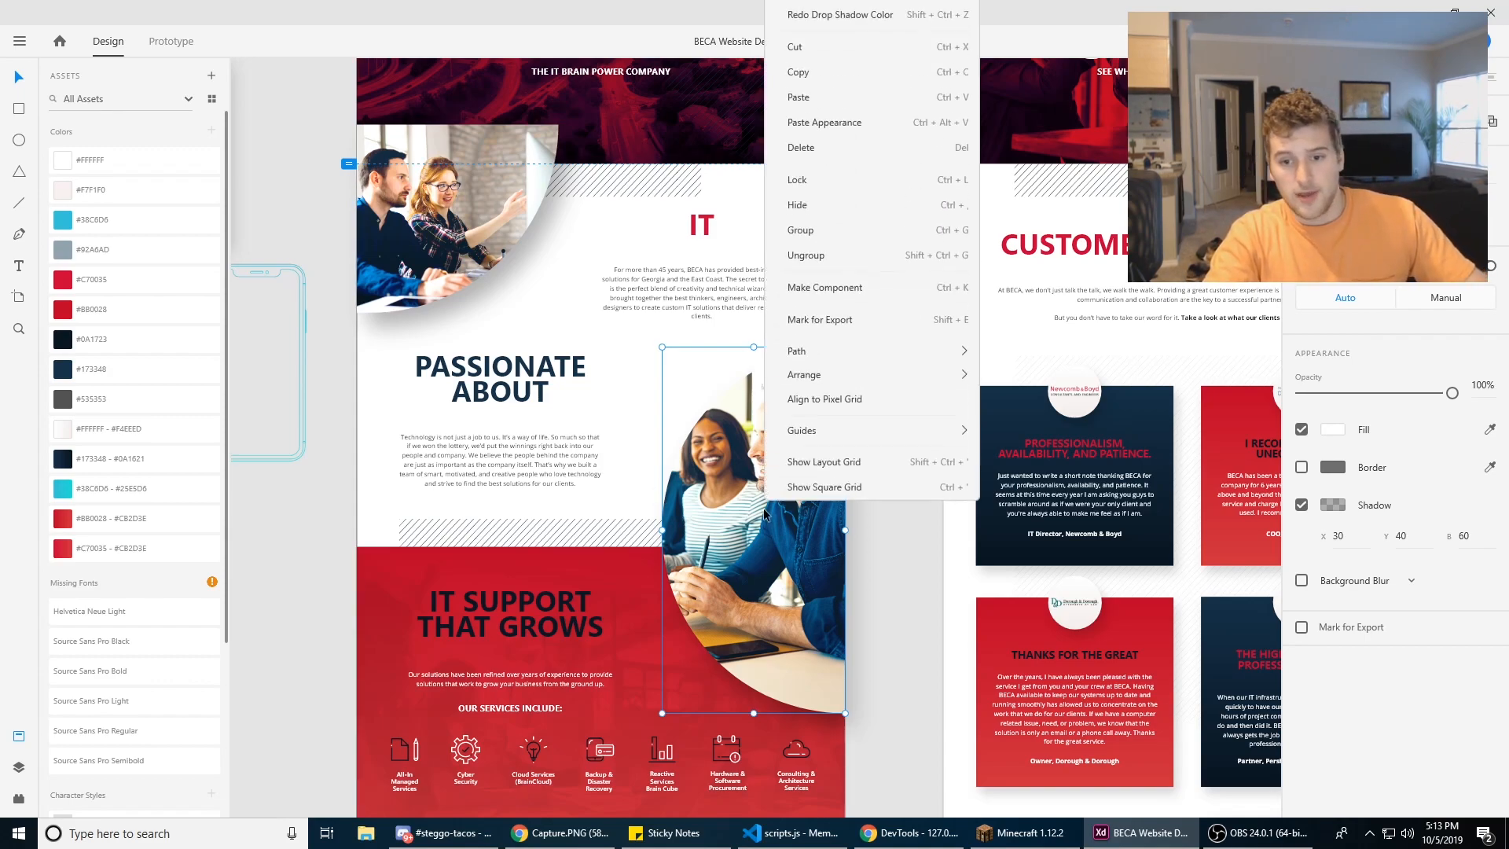
left_click(757, 534)
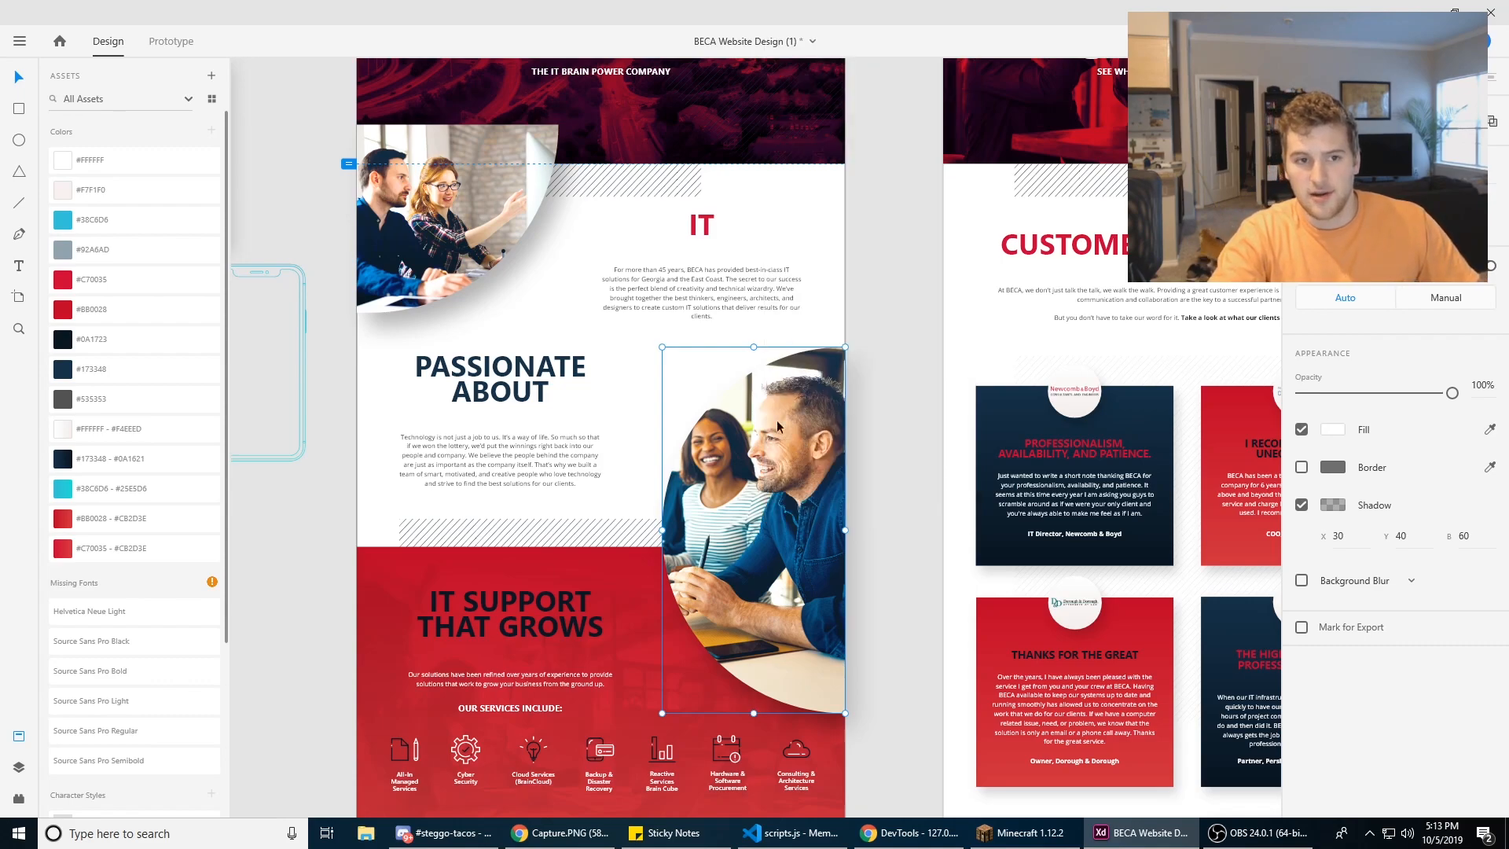
left_click(20, 45)
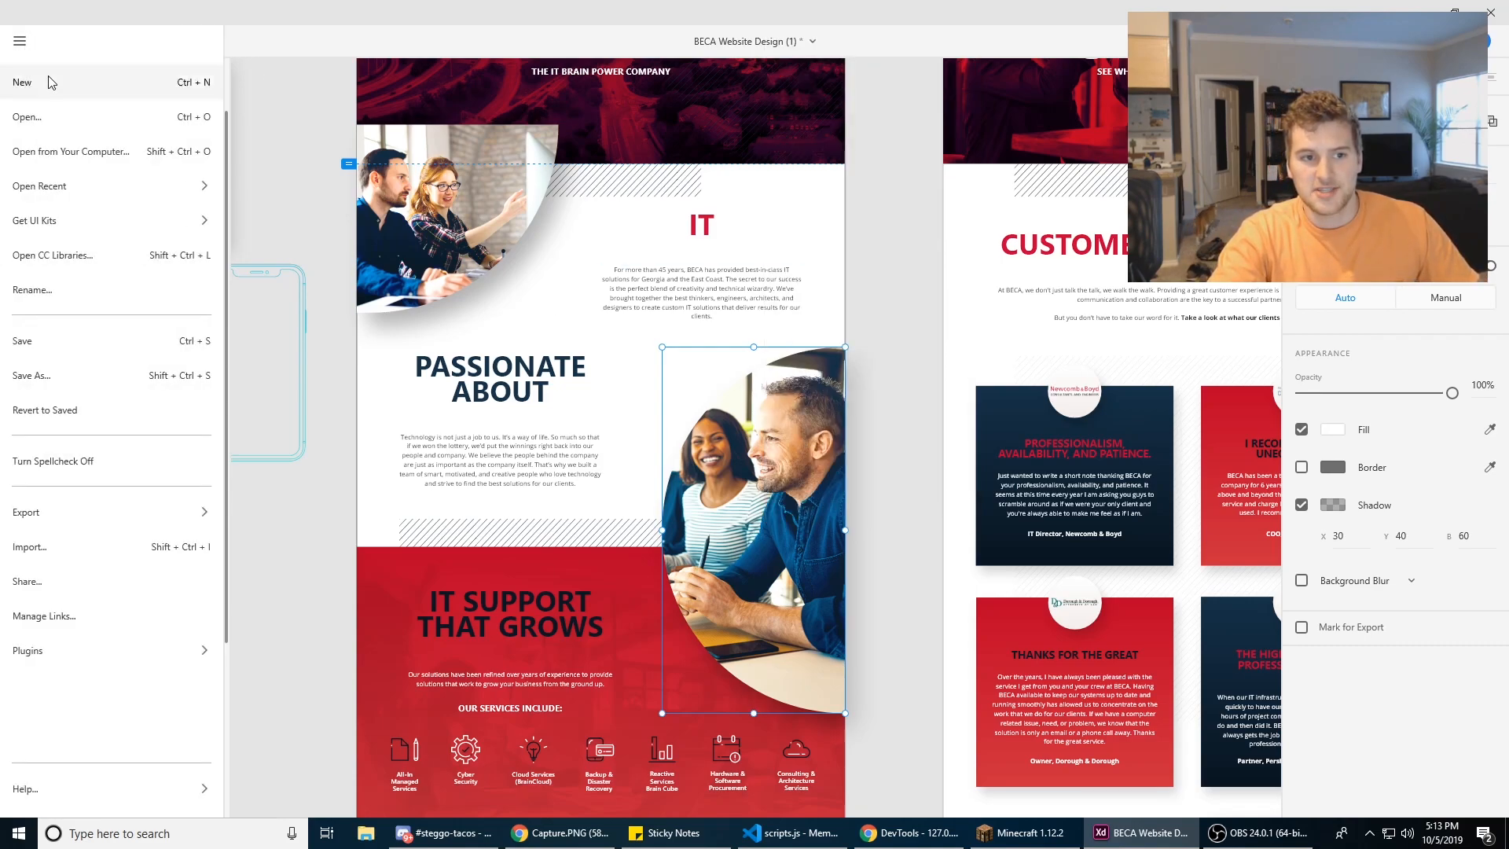
mouse_move(117, 515)
left_click(322, 139)
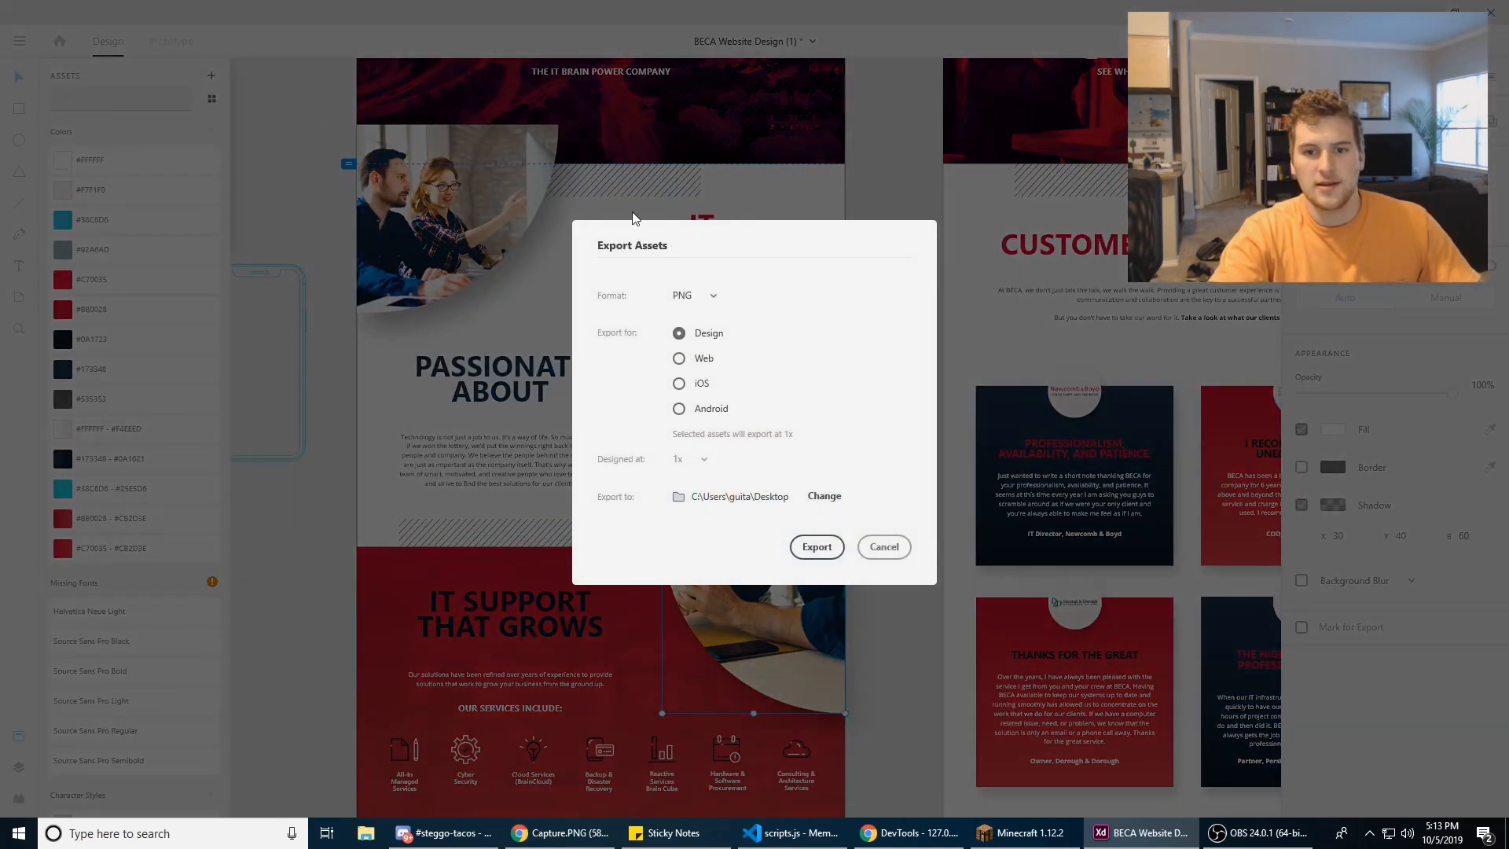
left_click(885, 549)
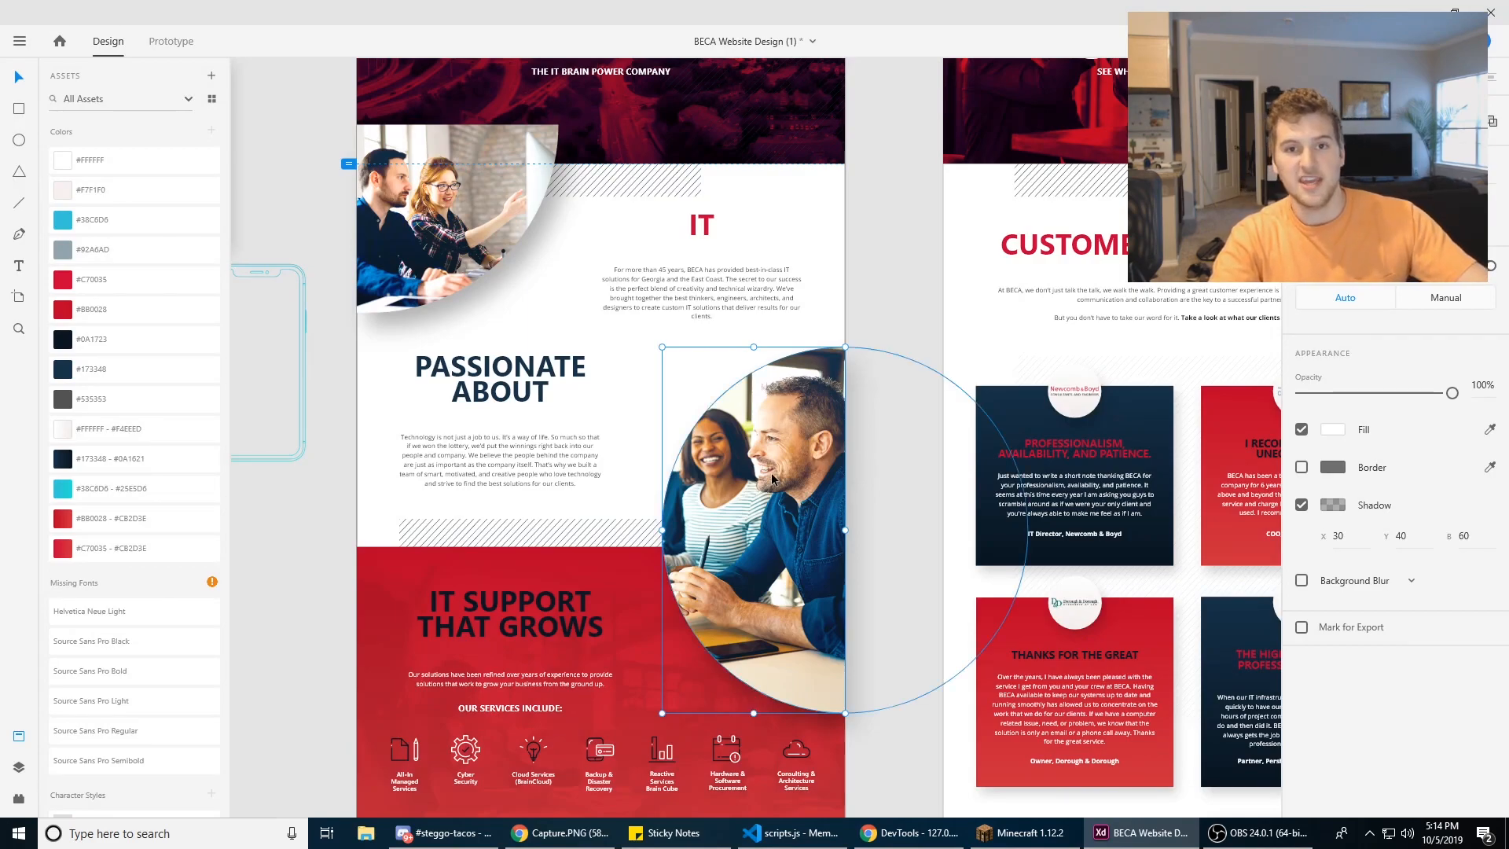
Step: Review the export formats offered for the curved photo, preview the SVG options, and cancel the export
key("ctrl+e")
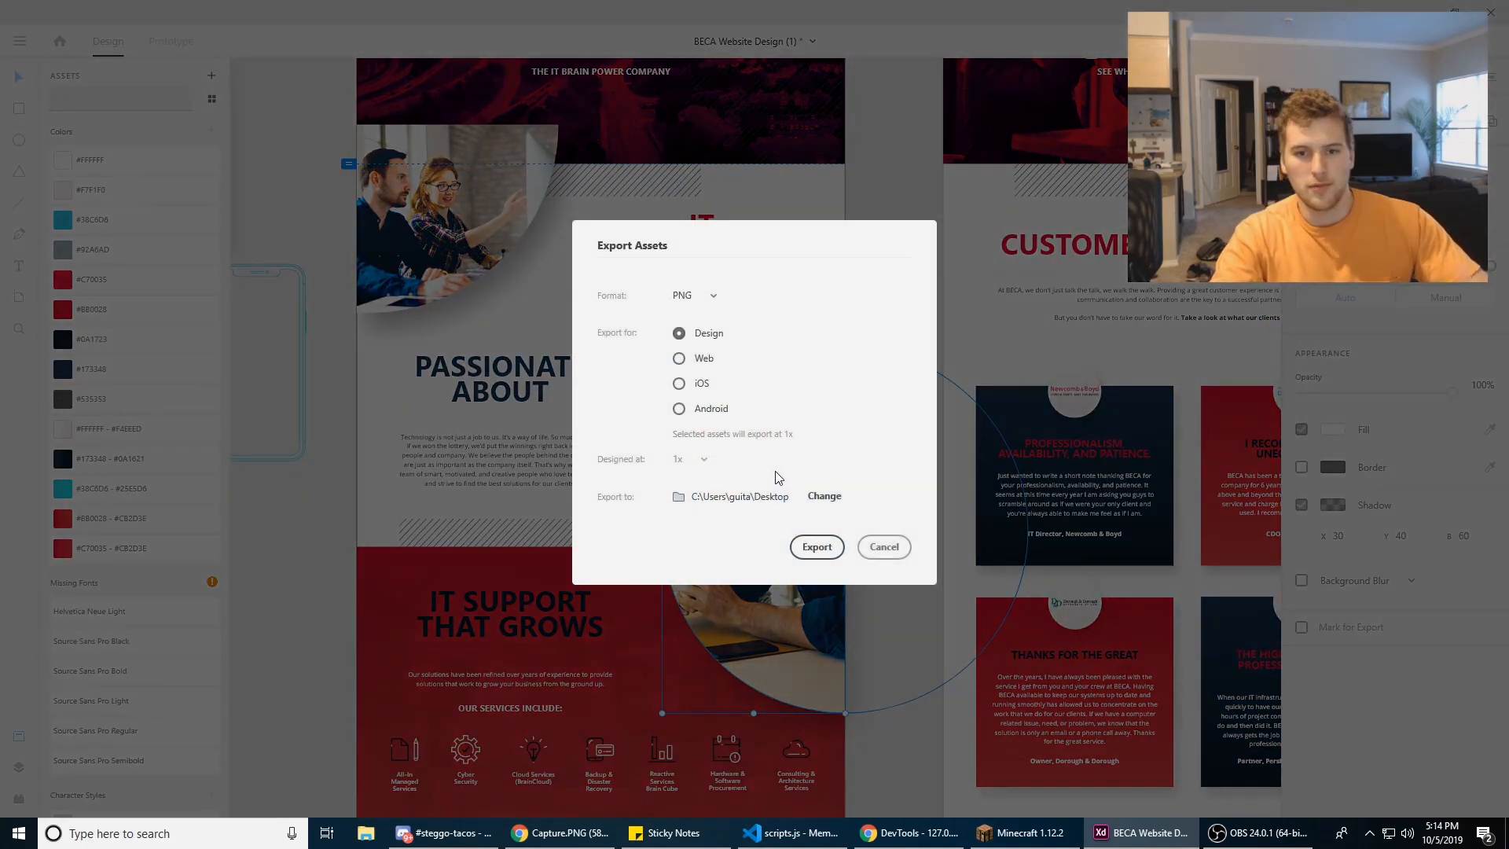
left_click(683, 295)
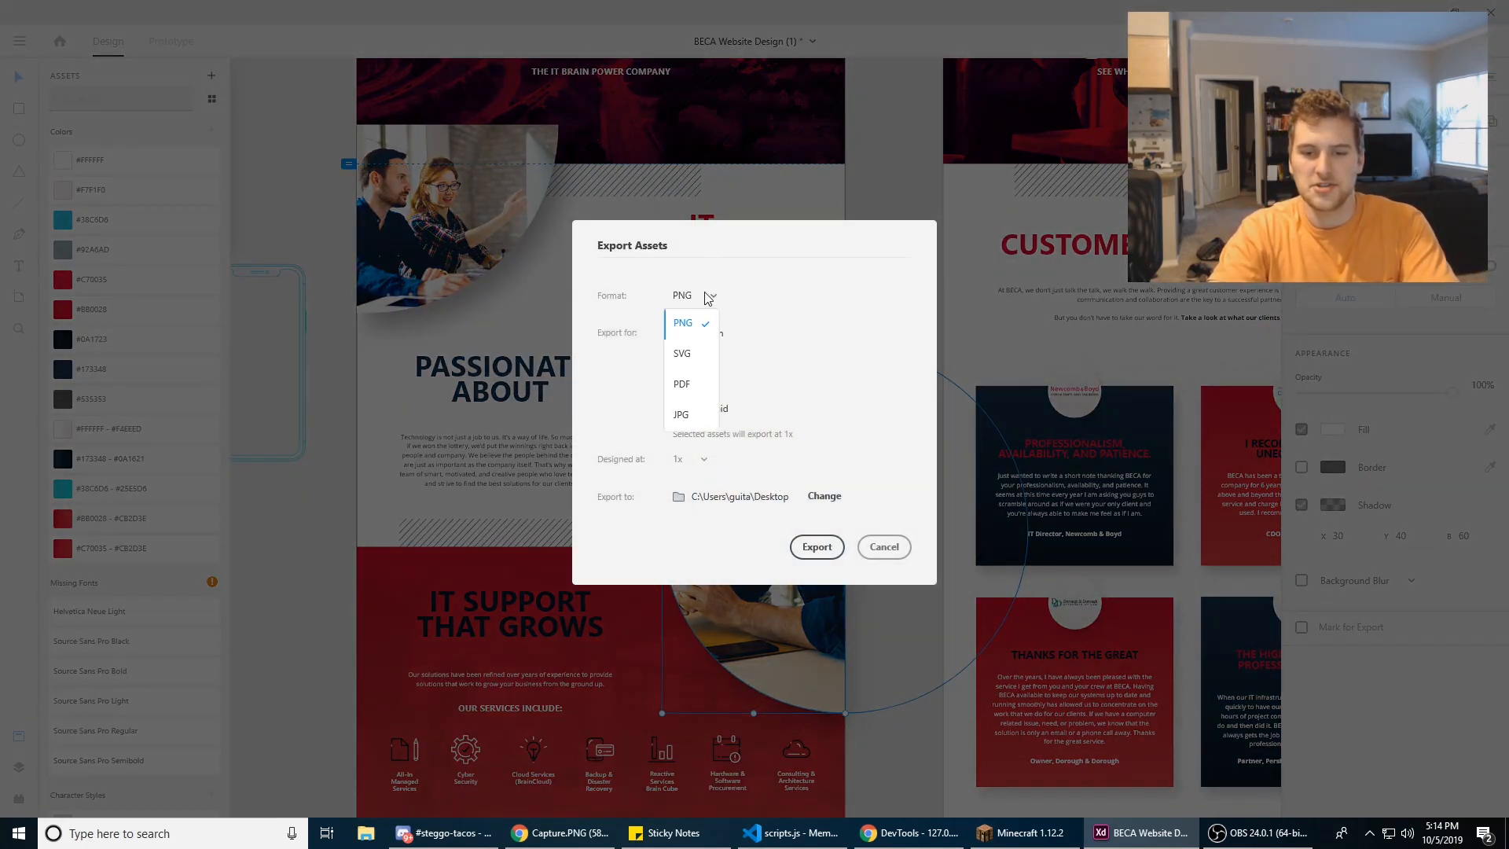
left_click(703, 297)
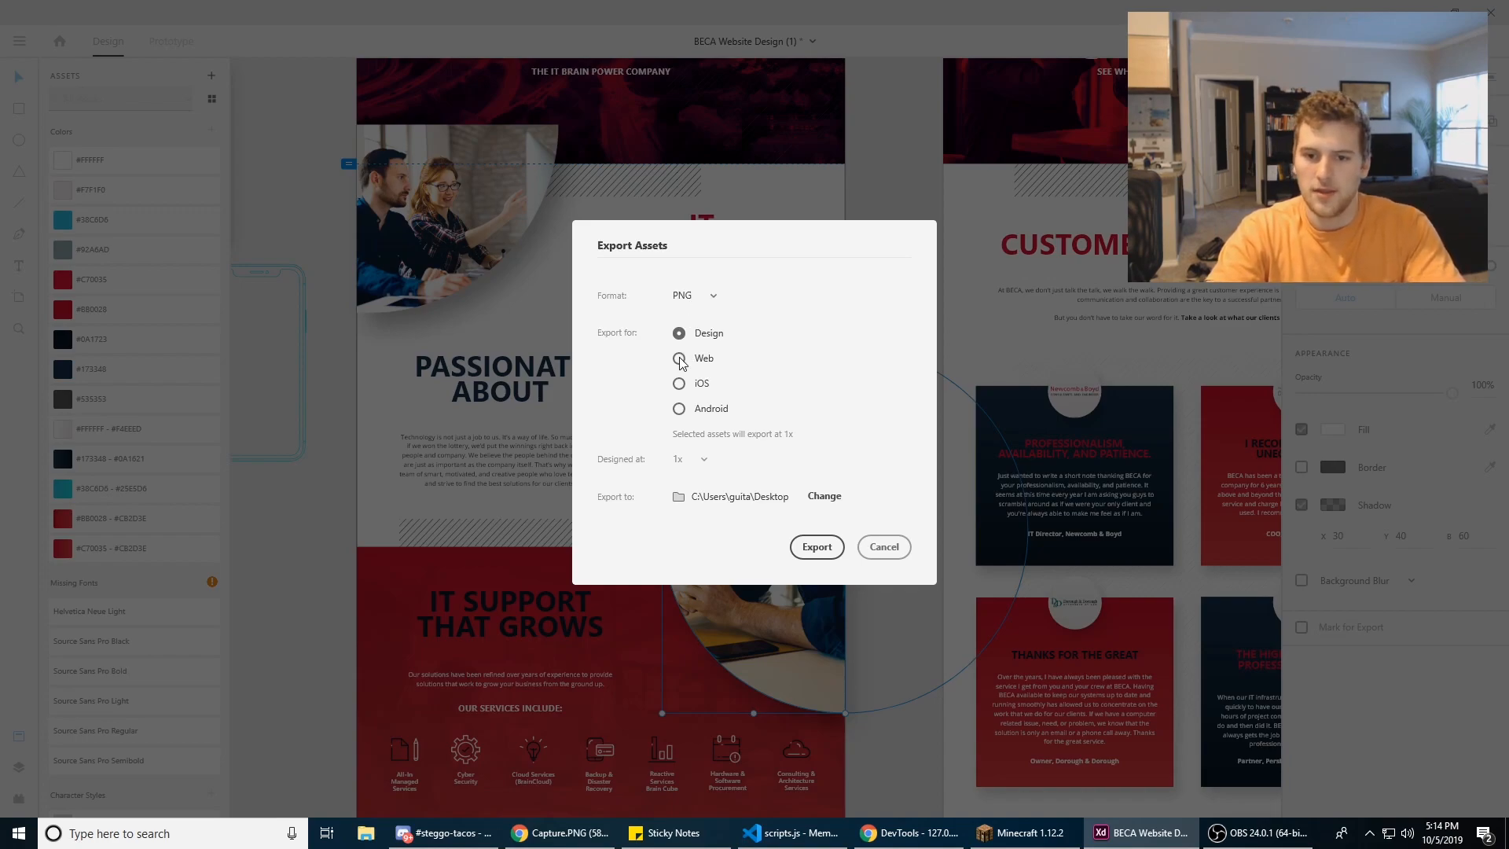
left_click(702, 301)
left_click(700, 344)
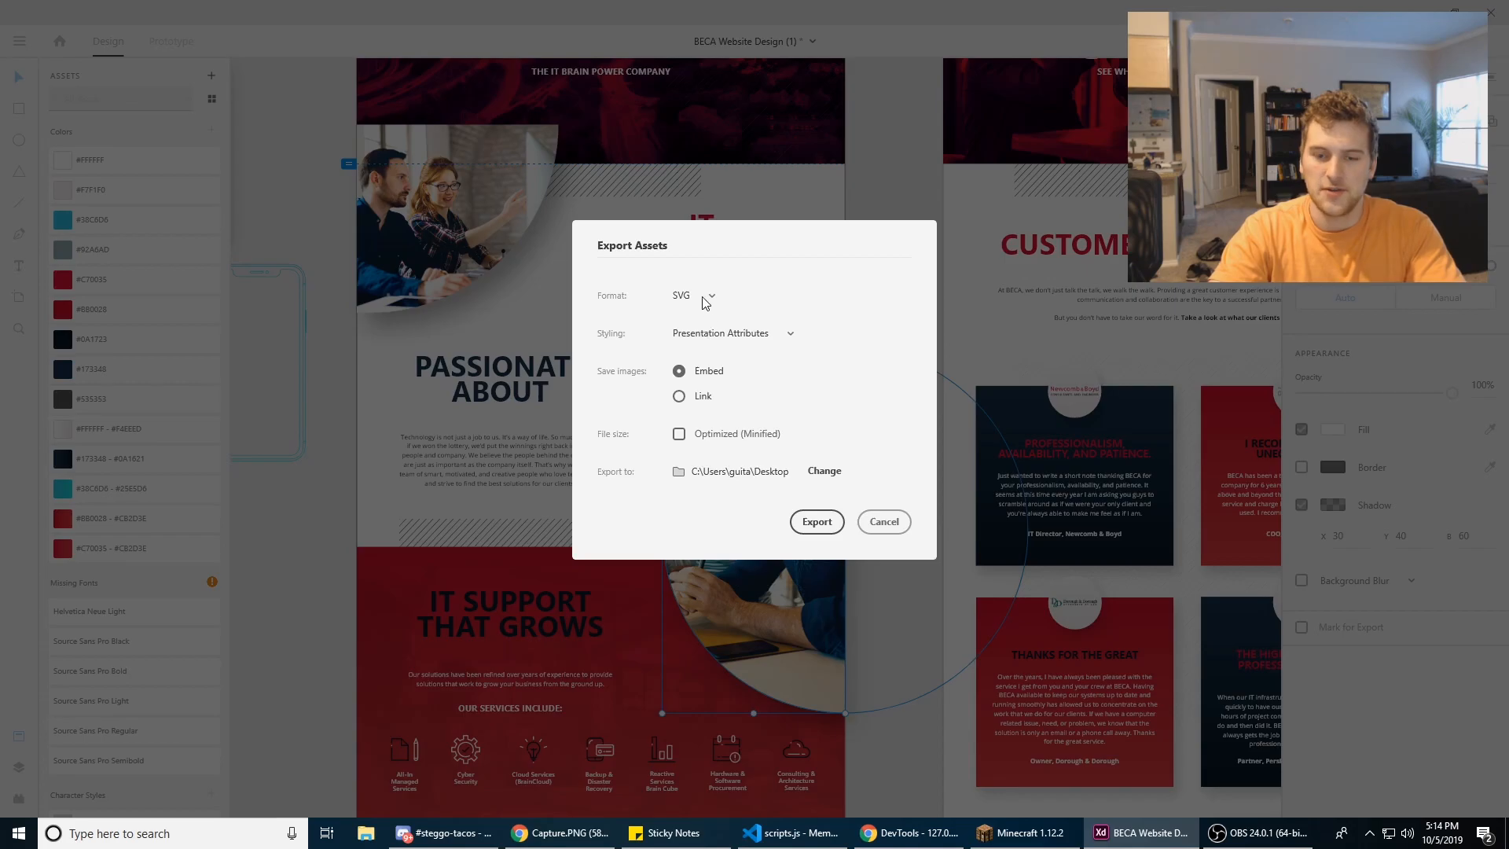
left_click(884, 521)
Step: Select the Reactive Services bar-chart icon, compare its SVG and PNG export options, and cancel the export
scroll(662, 616, "down", 3)
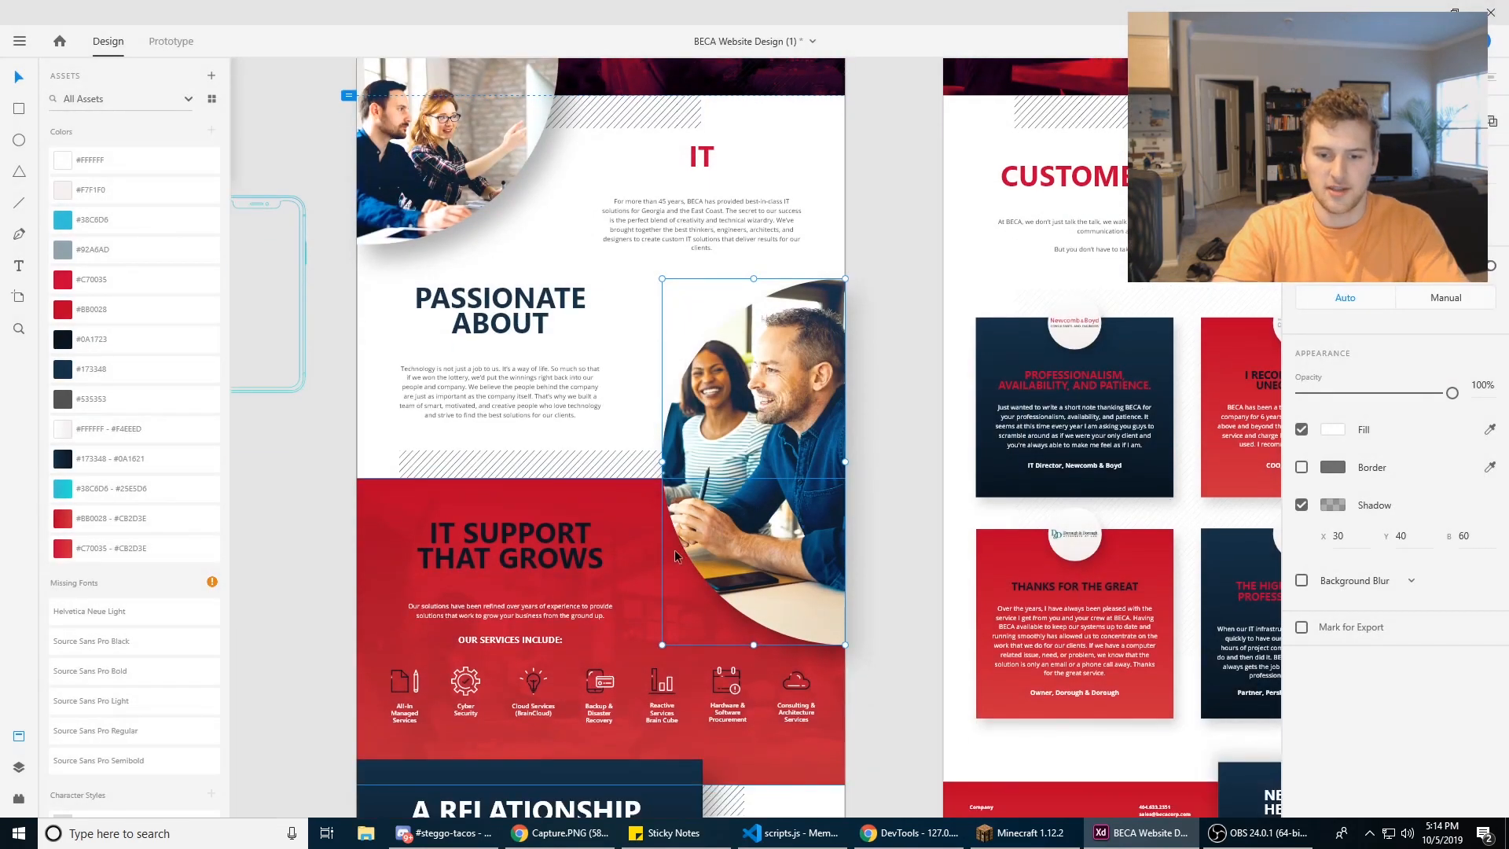
scroll(661, 617, "up", 4)
scroll(668, 605, "up", 5)
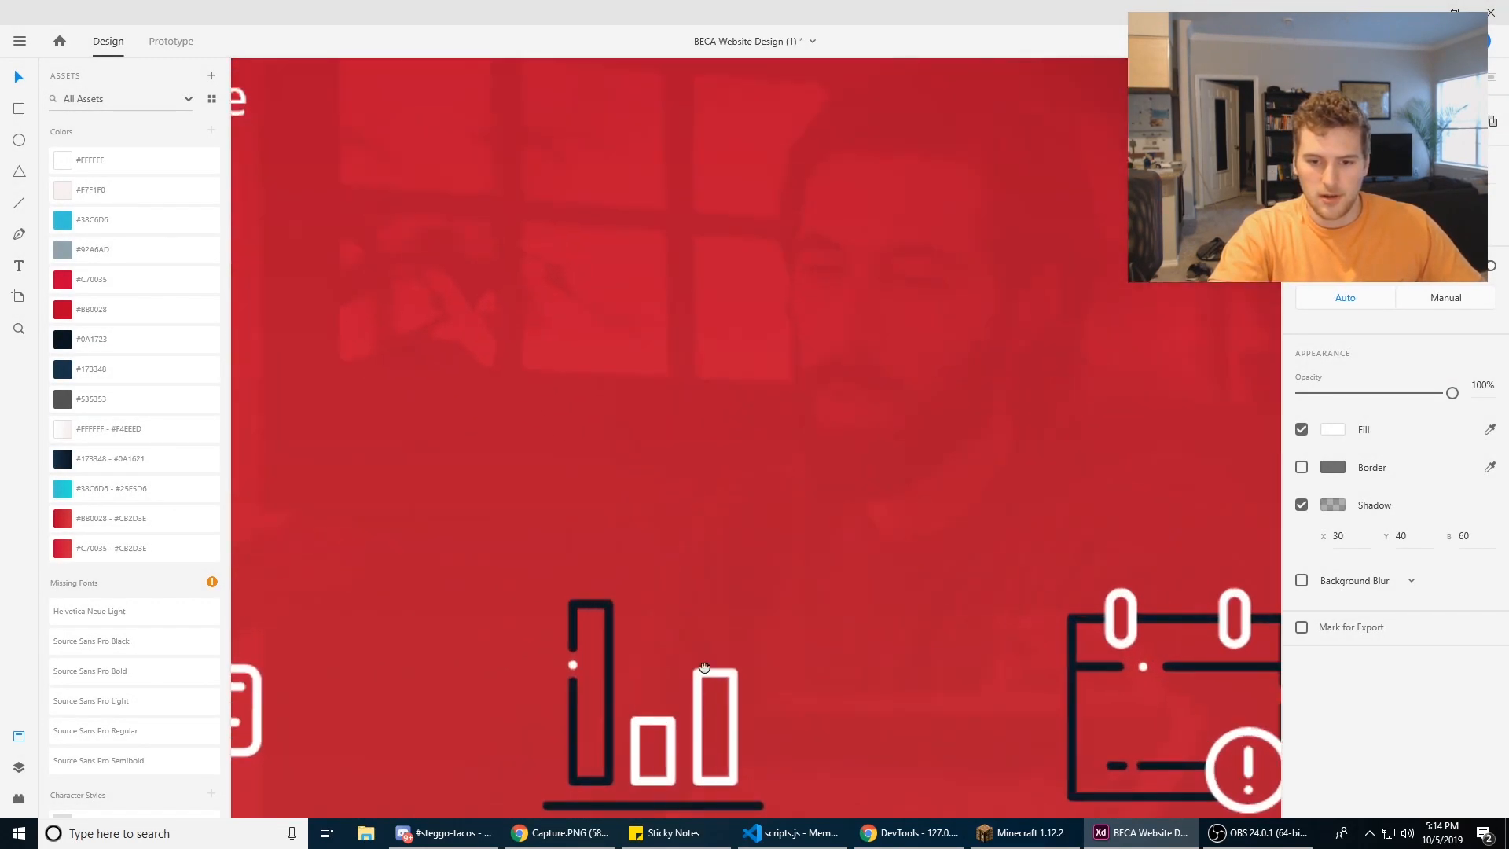
scroll(747, 495, "down", 2)
left_click(746, 497)
key("ctrl+e")
left_click(700, 298)
left_click(683, 352)
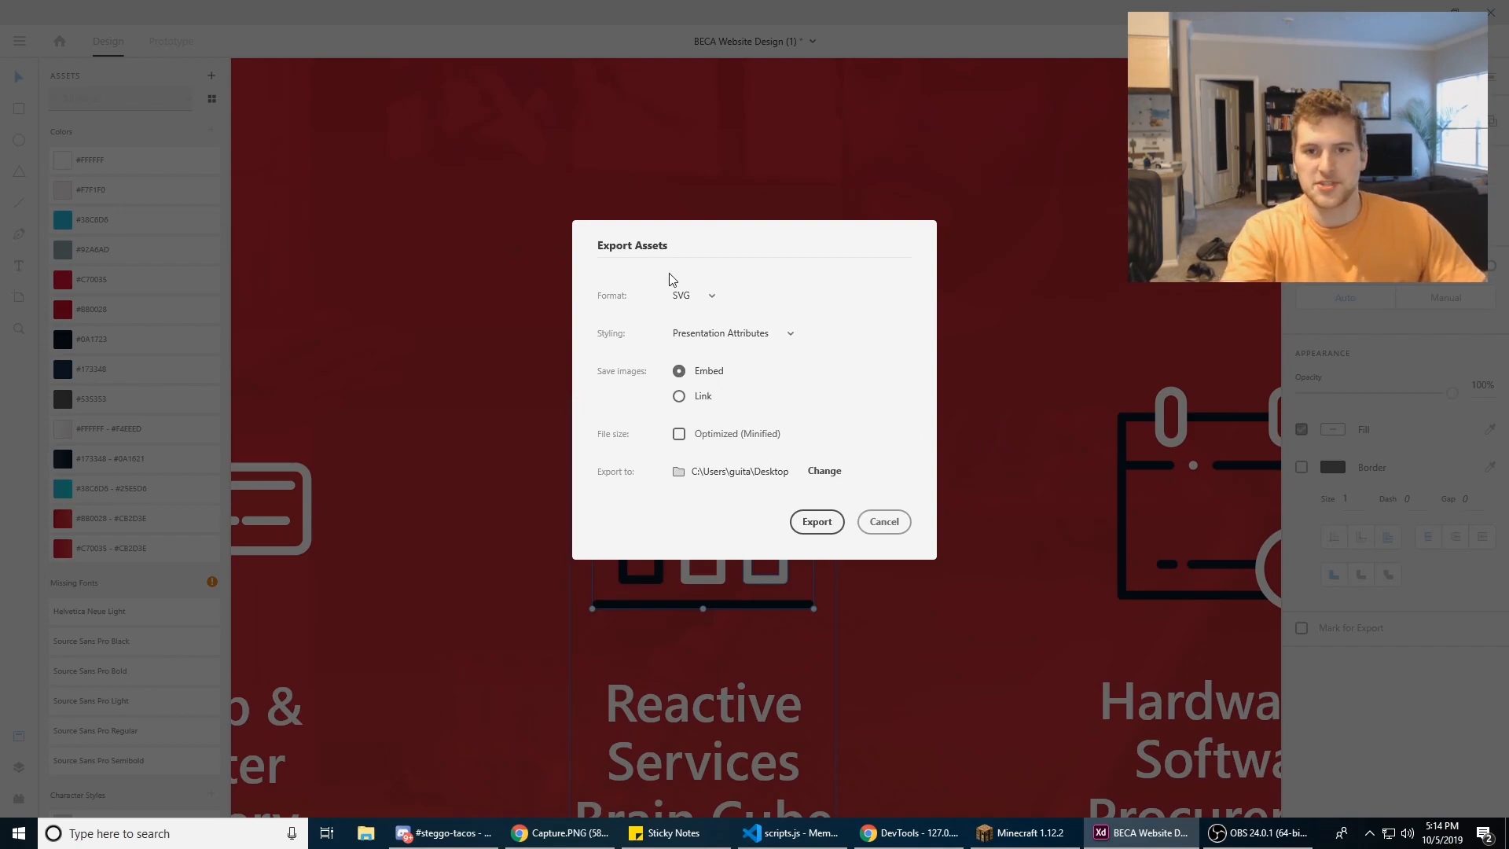
left_click(700, 295)
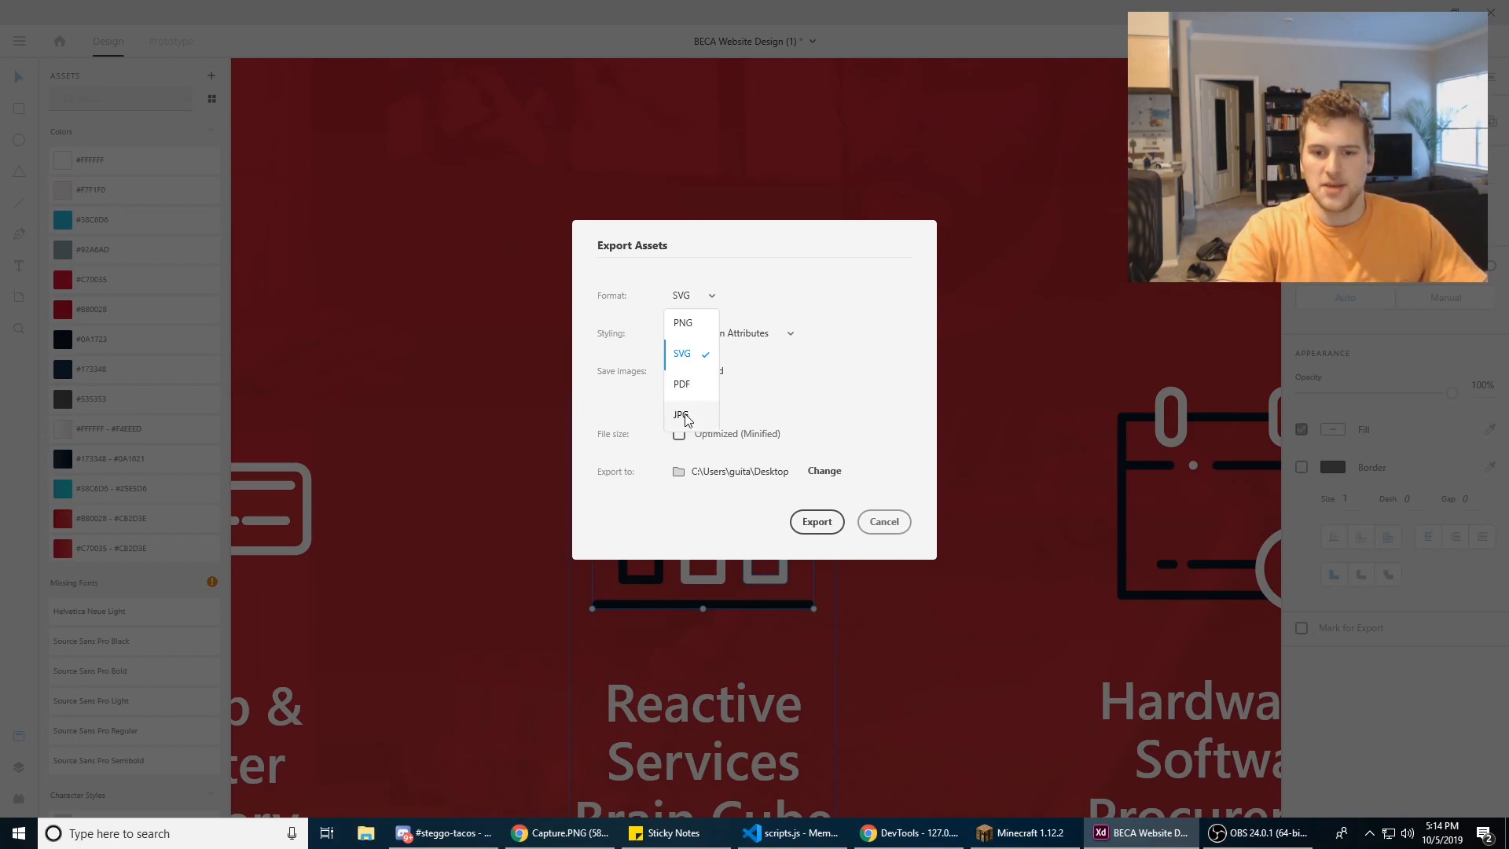
left_click(683, 324)
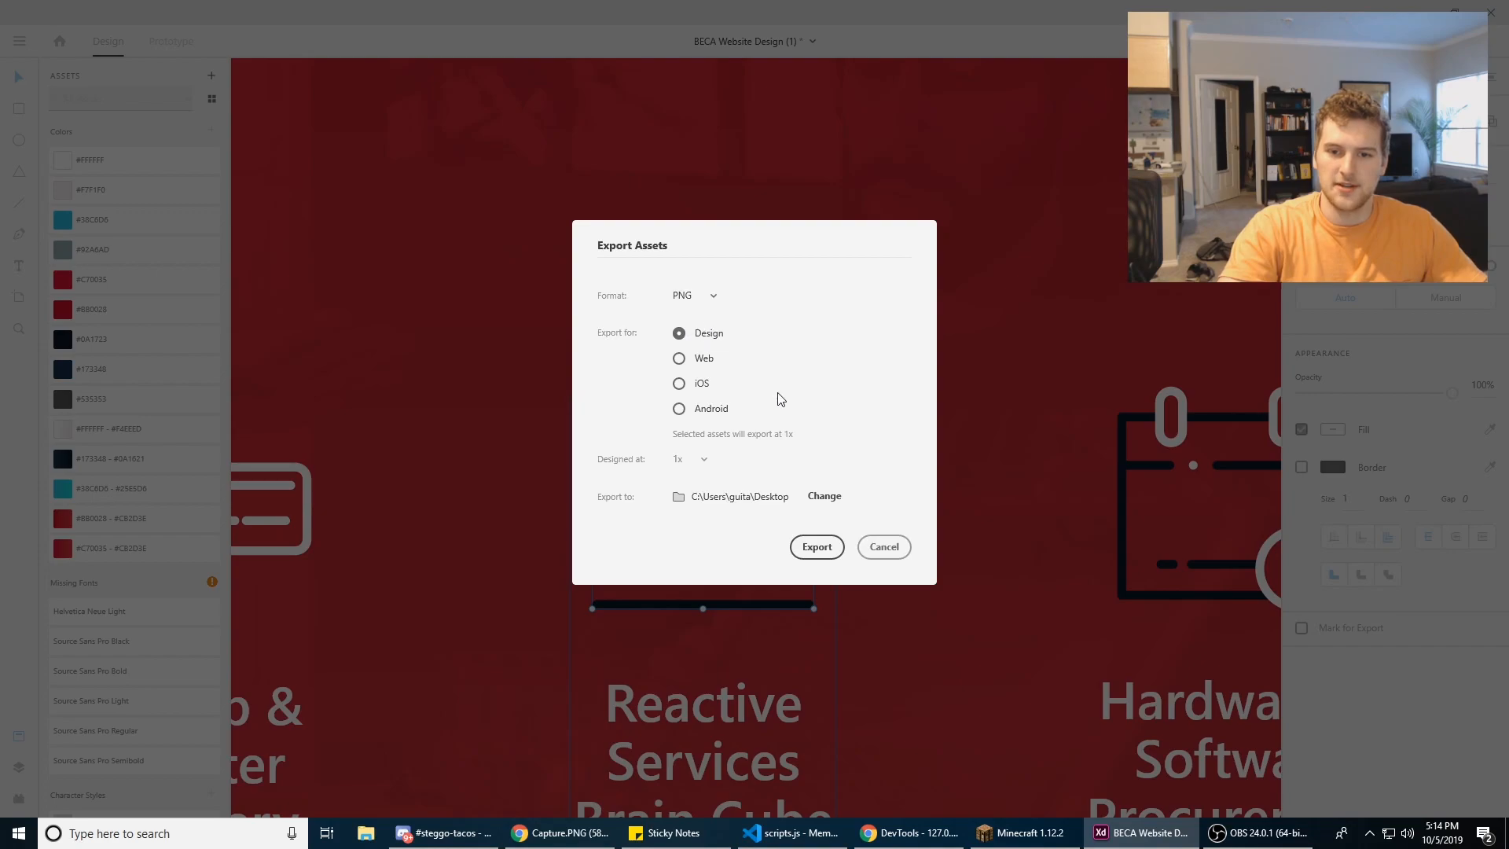
left_click(880, 534)
Step: Select the curved photo beside "PASSIONATE ABOUT" again and set its PNG export target to Web
scroll(930, 257, "down", 8)
left_click_drag(756, 314, 695, 324)
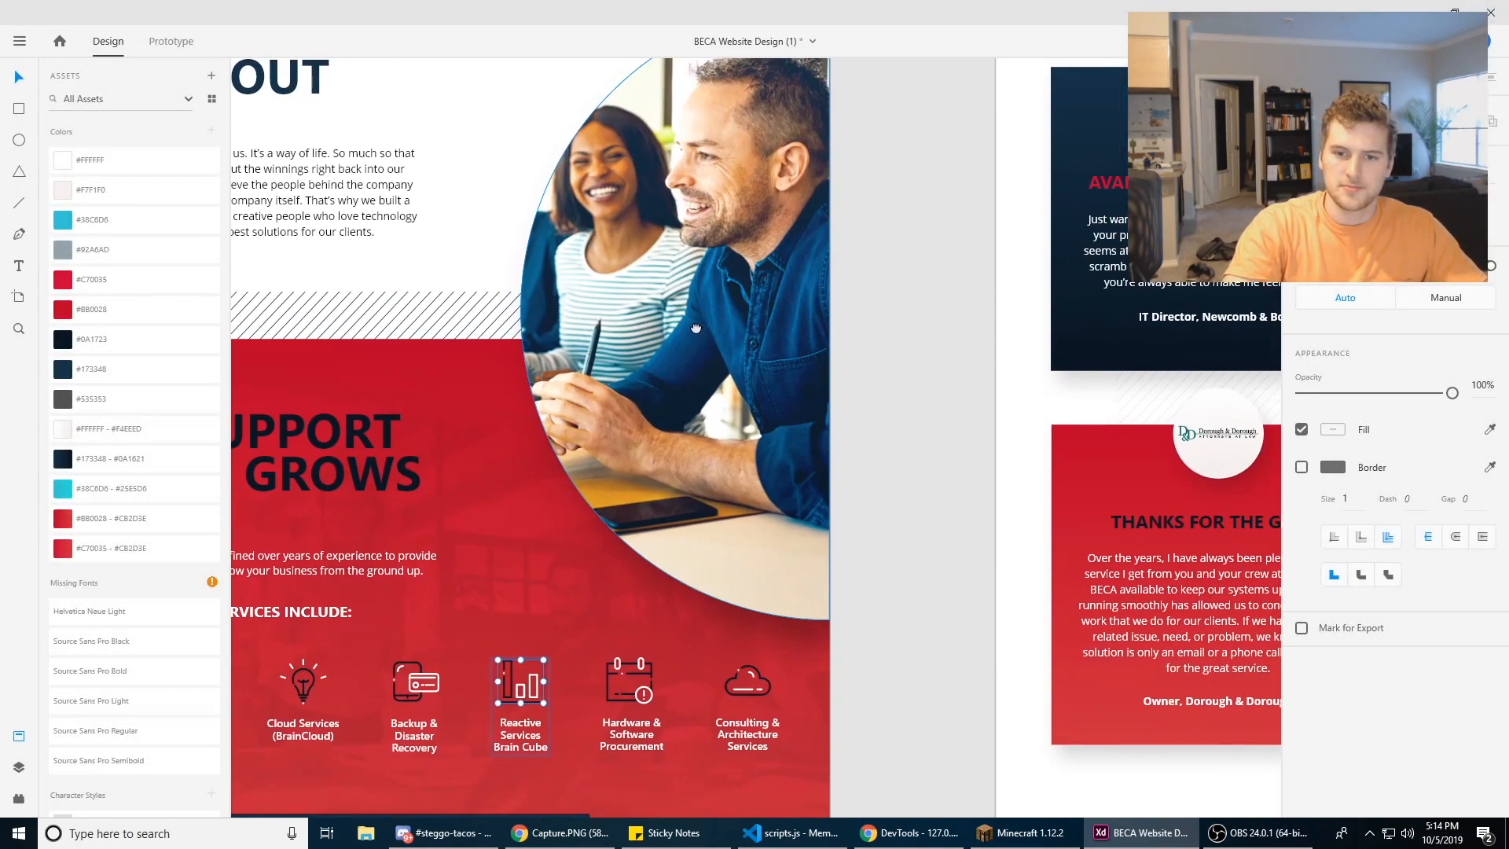
left_click_drag(714, 216, 772, 349)
left_click(772, 350)
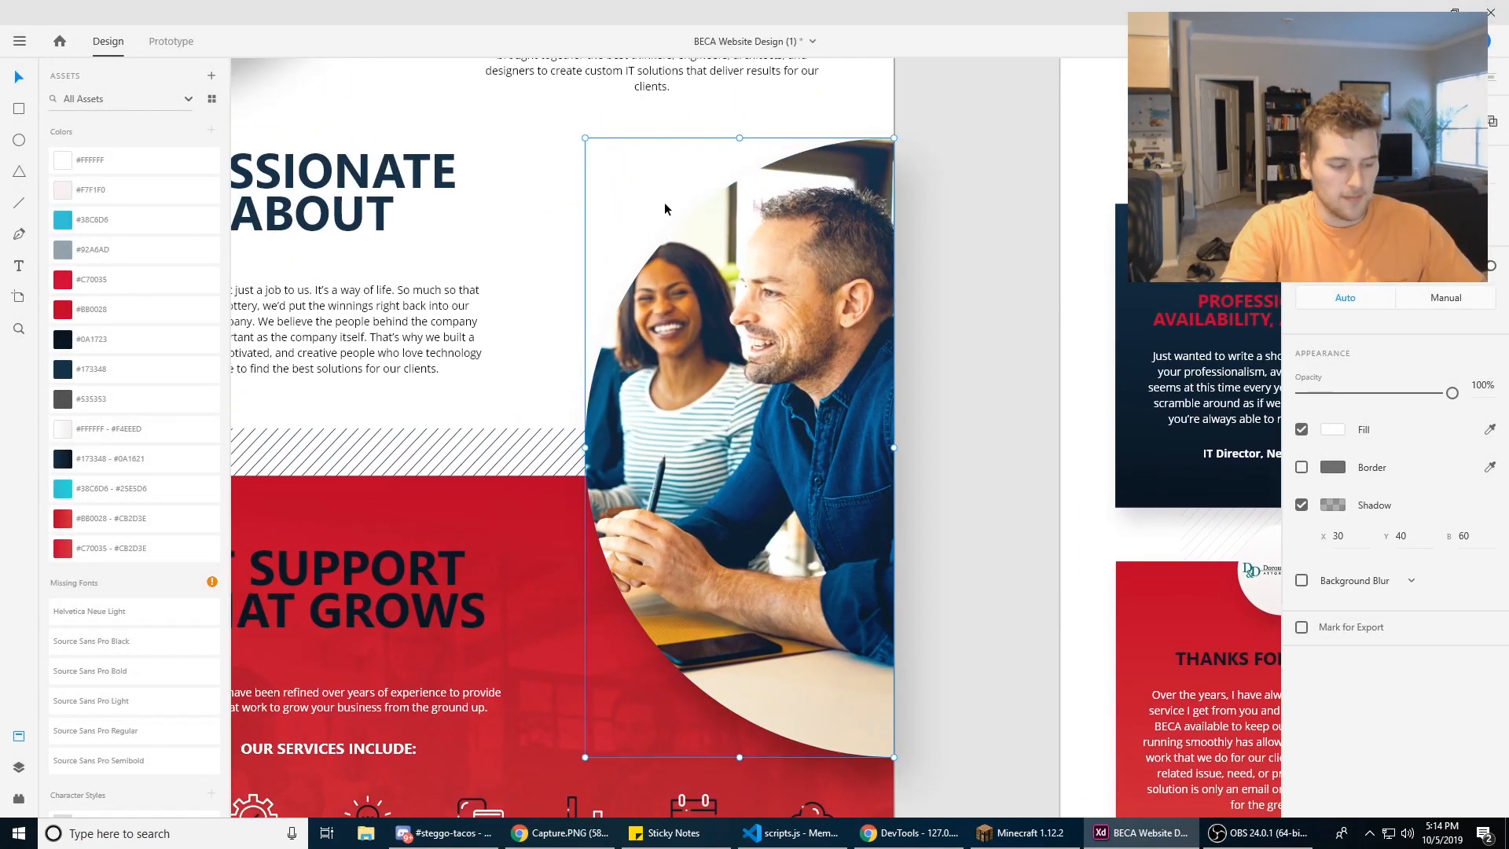
key("ctrl+e")
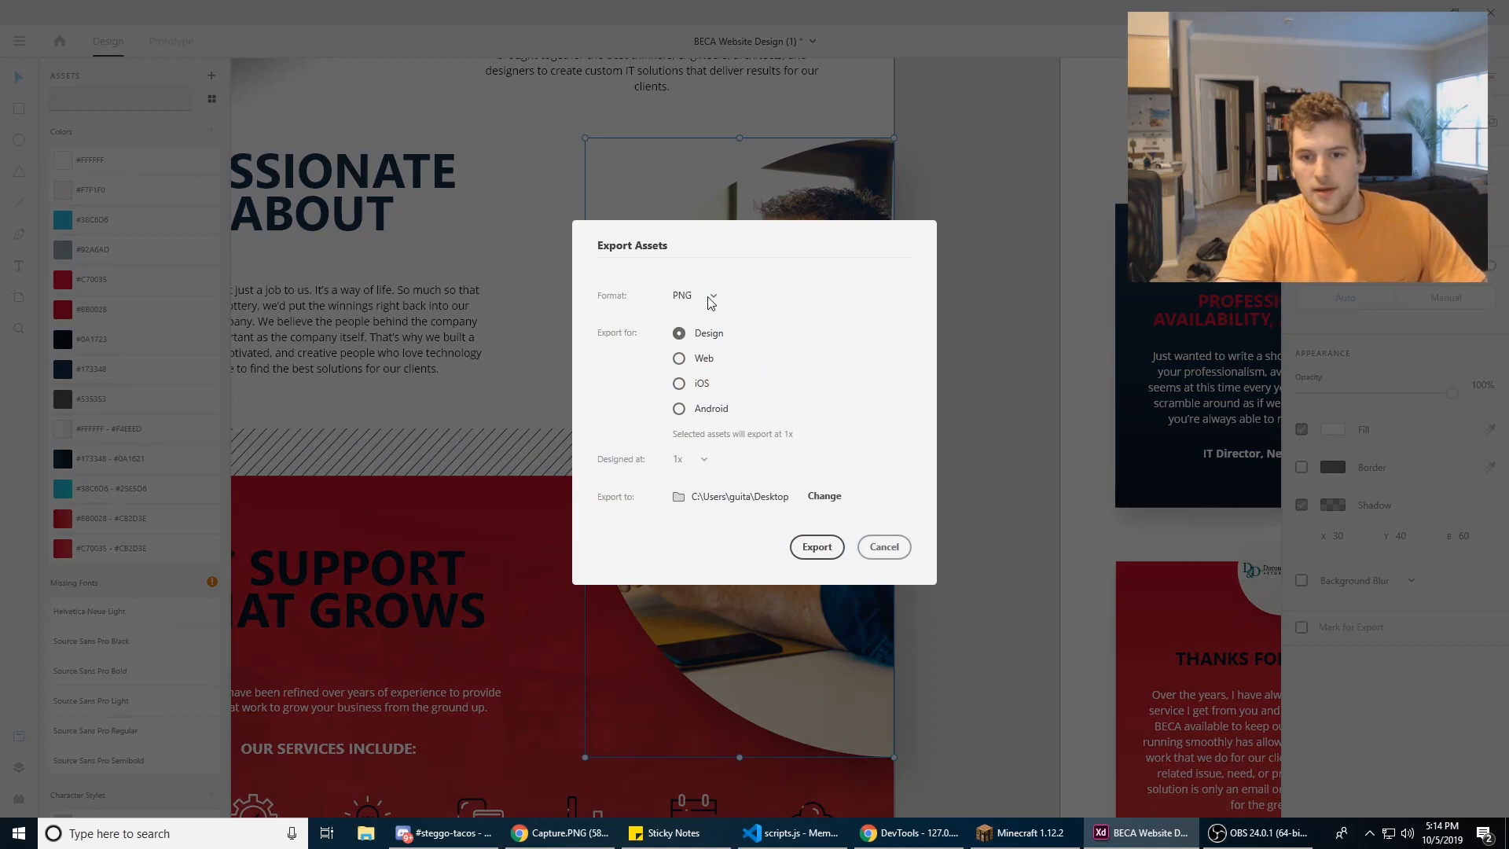
left_click(680, 360)
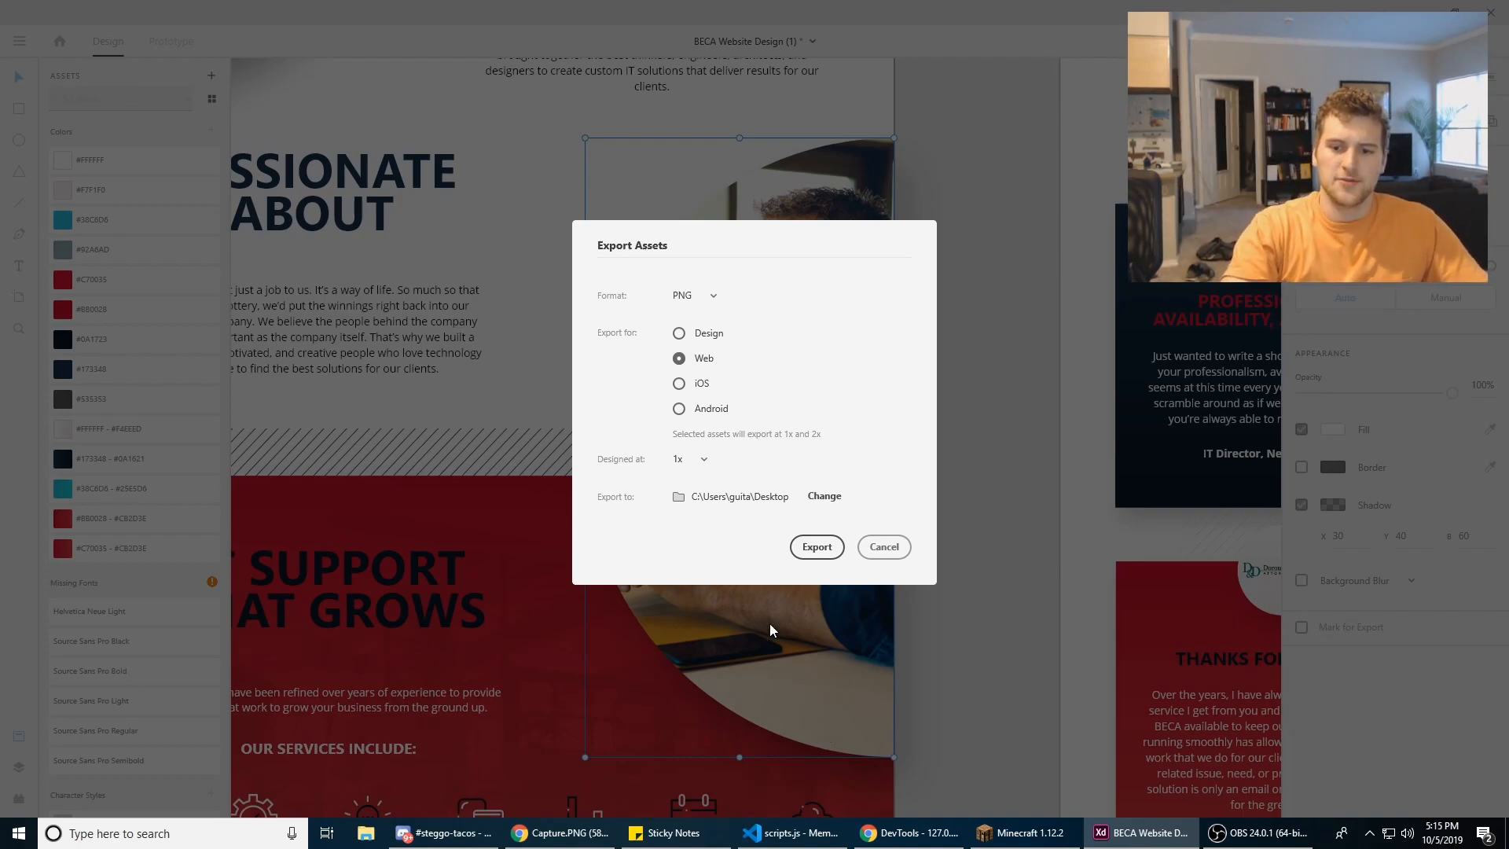
Step: Switch to Chrome and open tinypng.com in a new tab
left_click(576, 832)
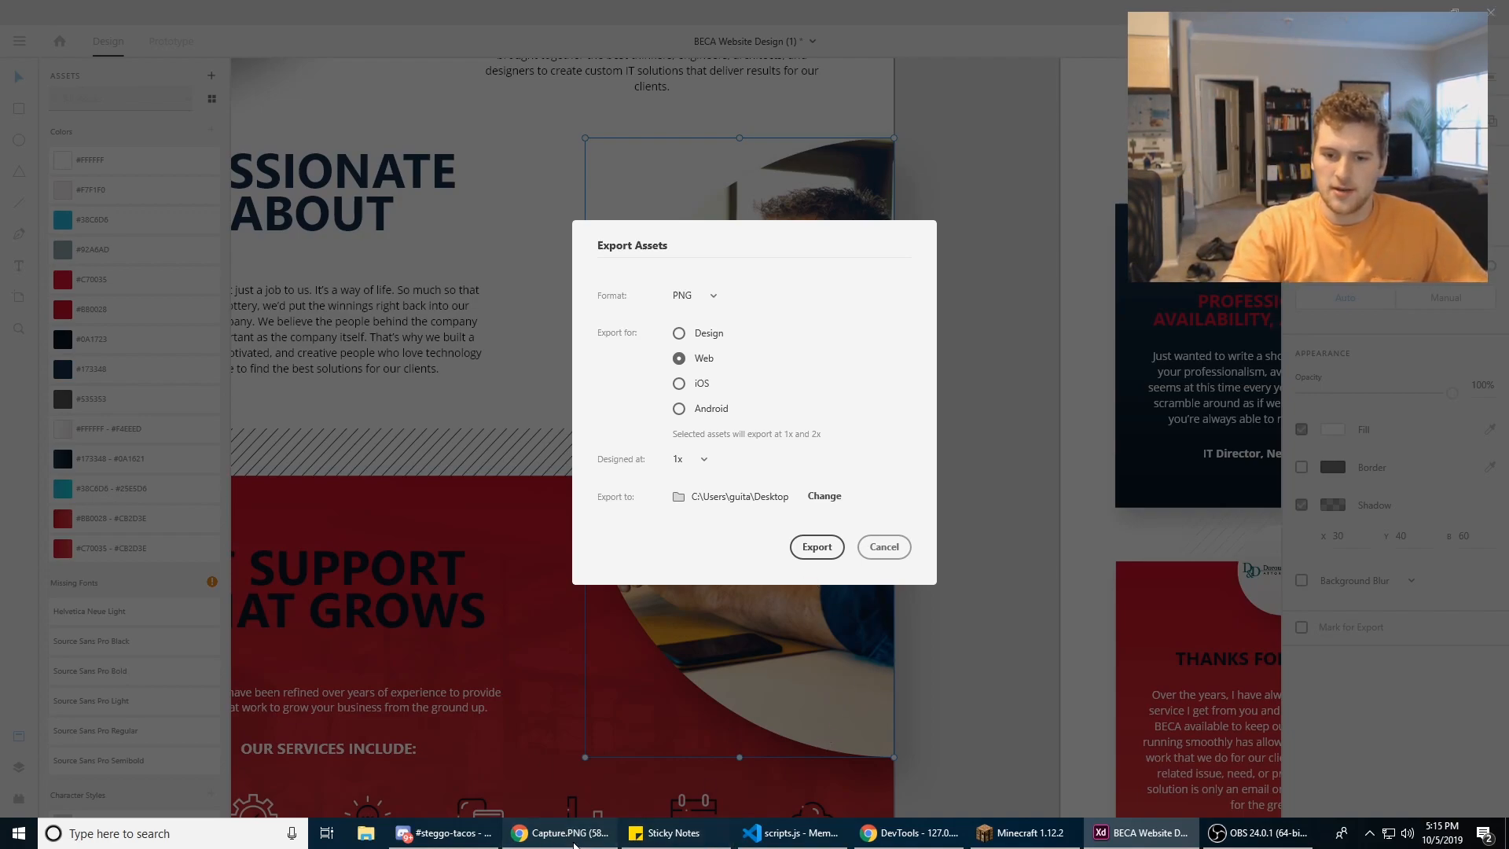
left_click(1351, 10)
type("tinypng.com")
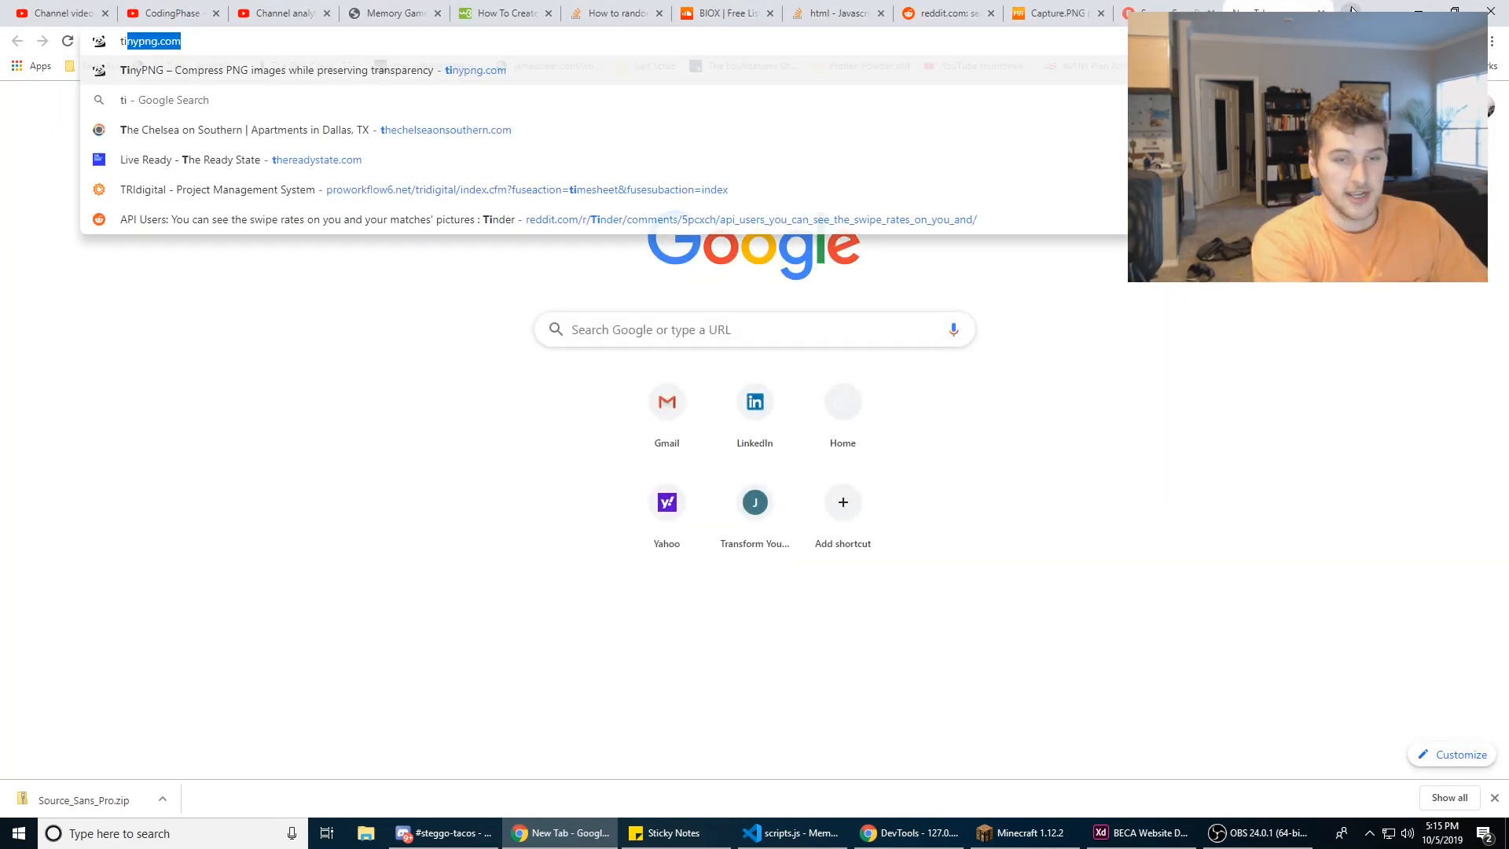
key("Return")
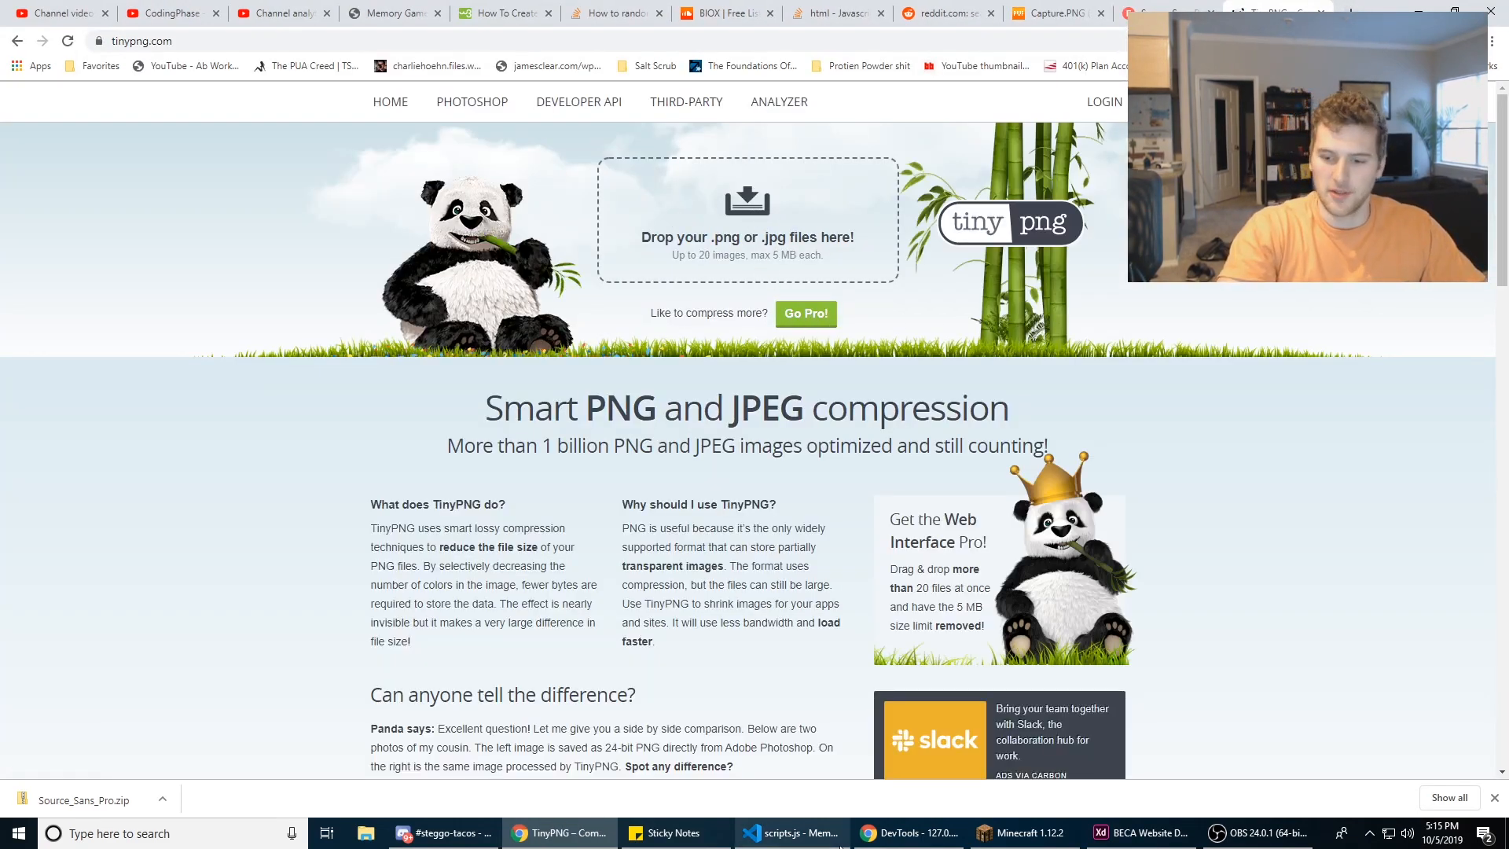
Step: Return to Adobe XD, compare the iOS, Android, Web and Design targets for the photo's PNG export, and close the export settings
left_click(1132, 832)
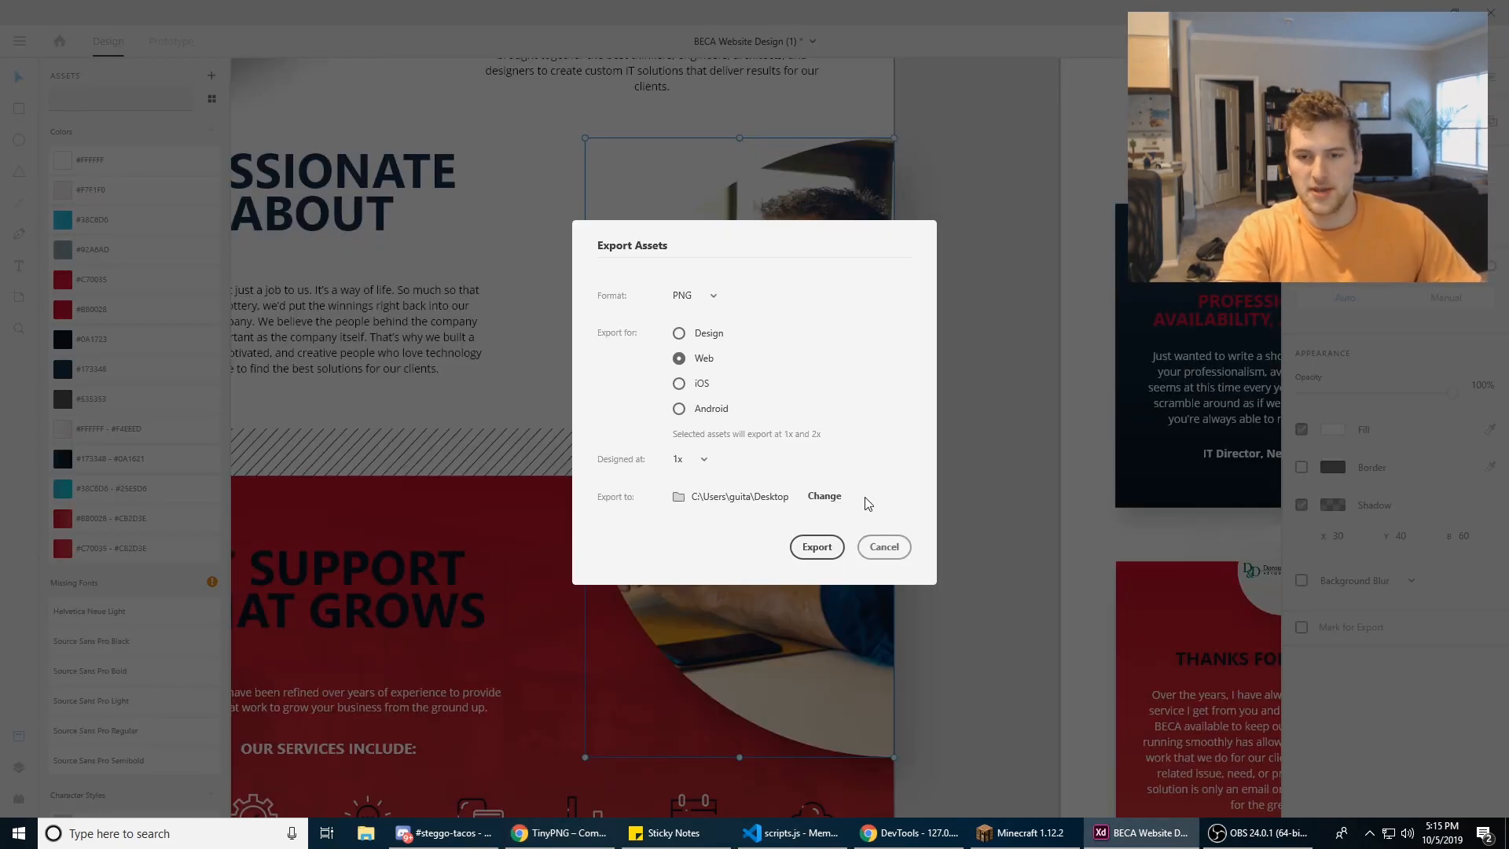
left_click(684, 385)
left_click(698, 412)
left_click(705, 383)
left_click(704, 360)
left_click(711, 341)
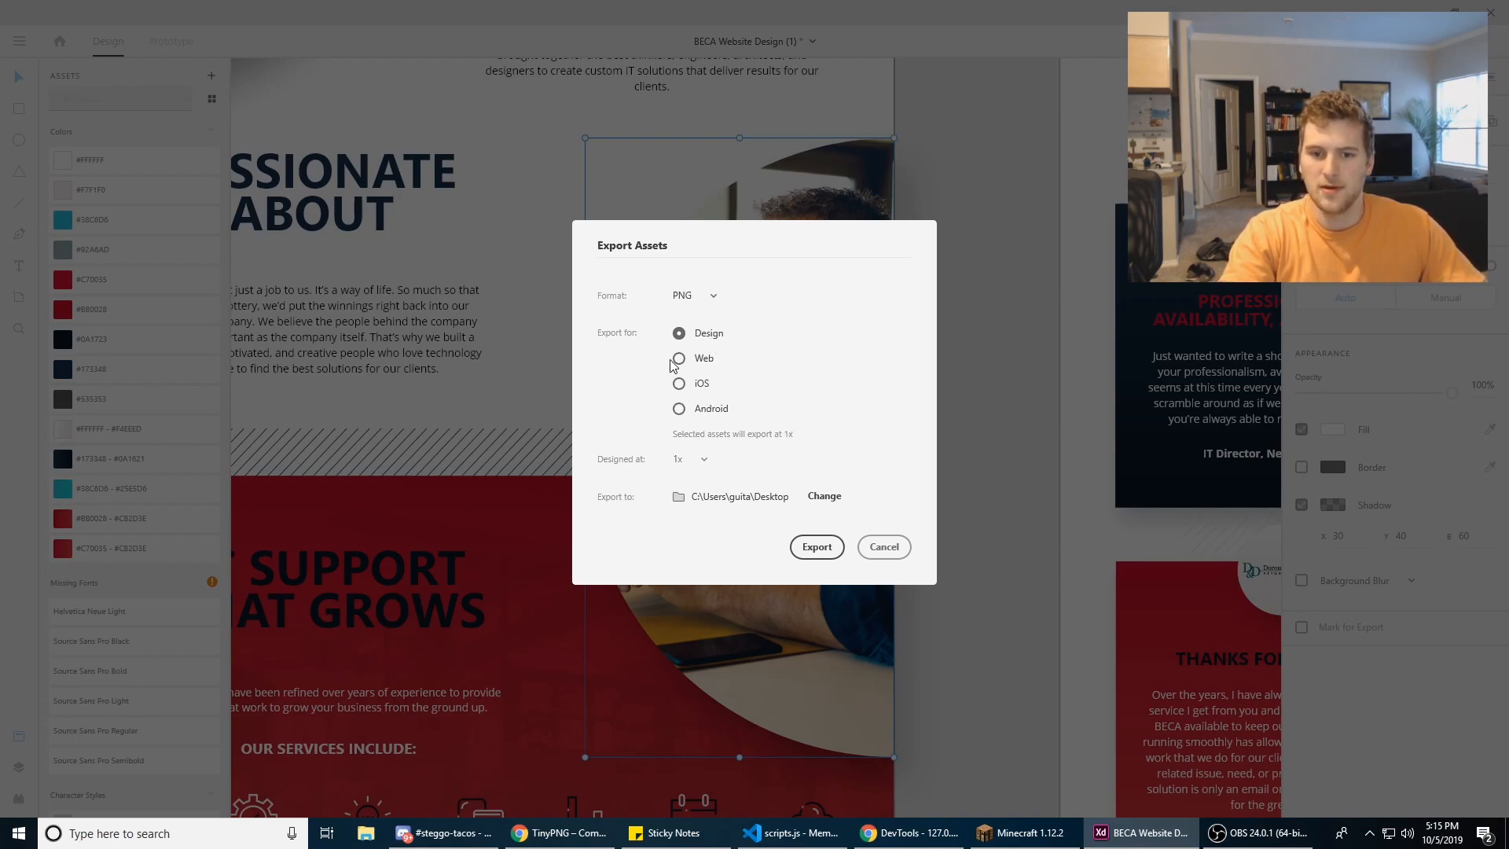
left_click(695, 296)
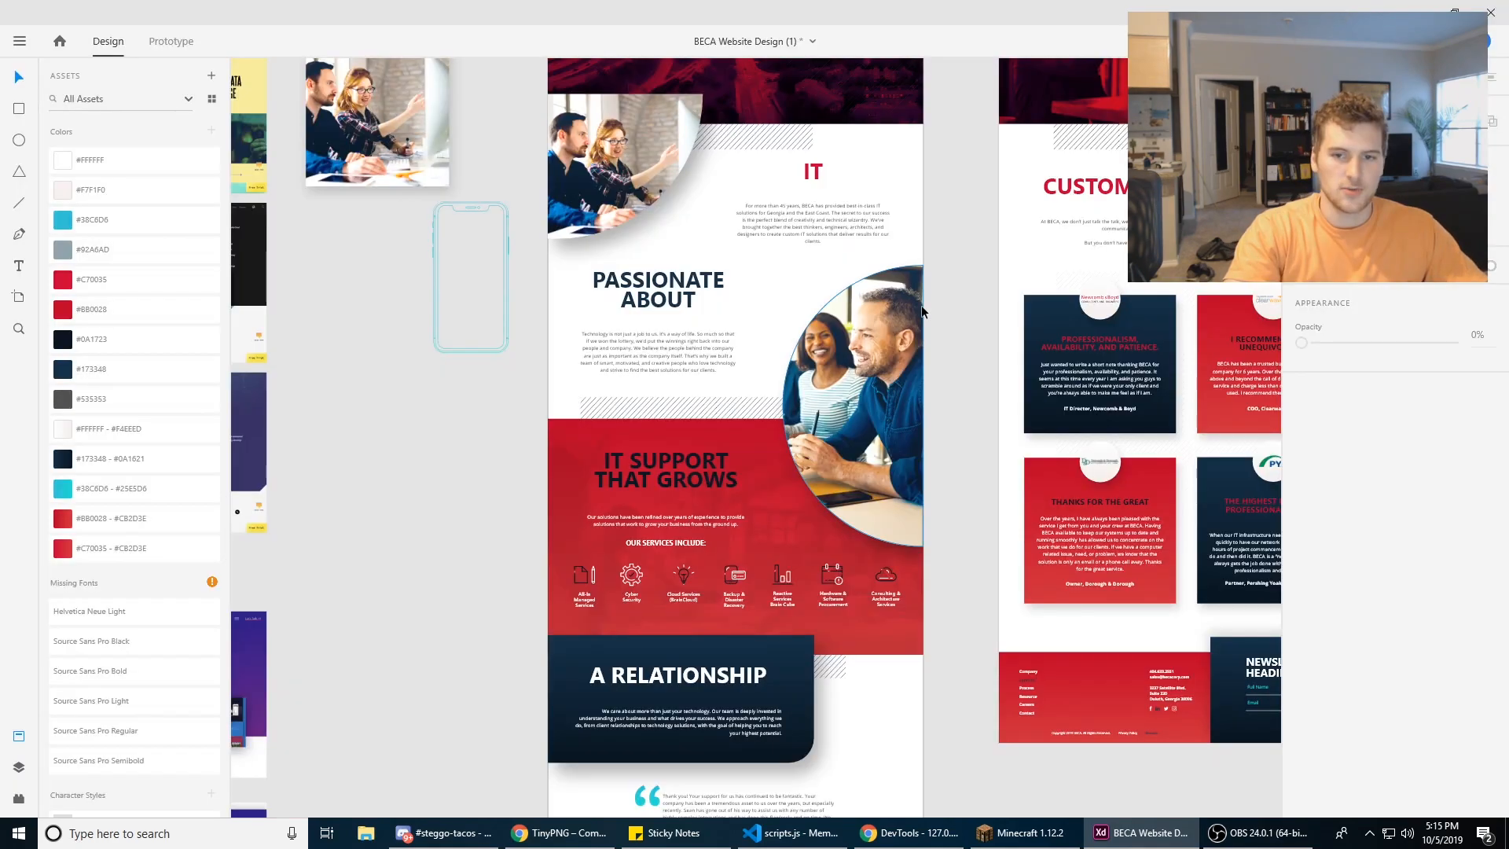
left_click_drag(922, 310, 791, 401)
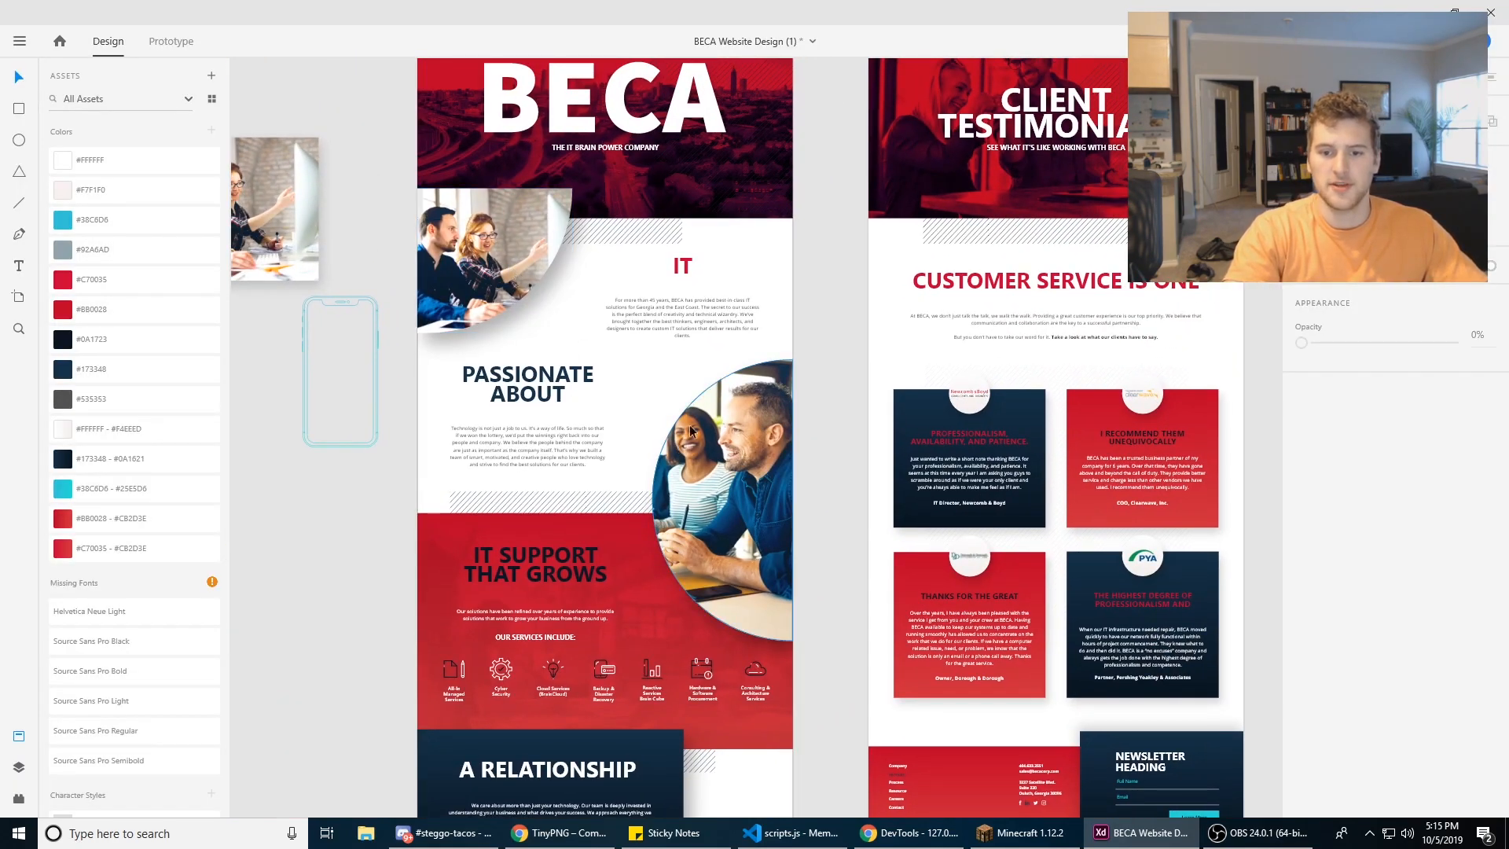
Step: Select both curved homepage photos together, look at their PNG export settings, and cancel the export
scroll(635, 652, "up", 3)
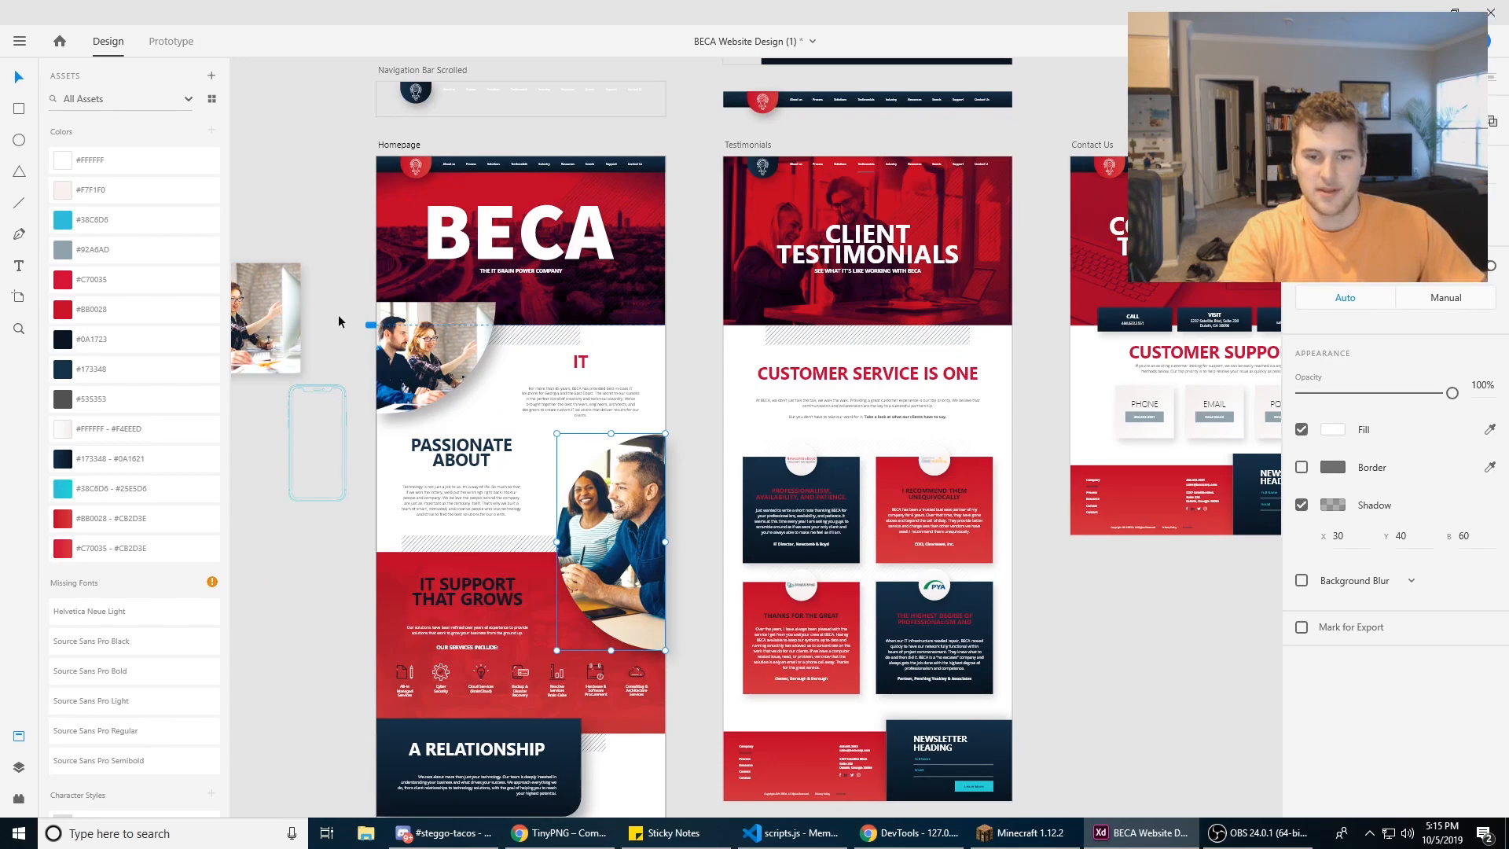
left_click(419, 363, "shift")
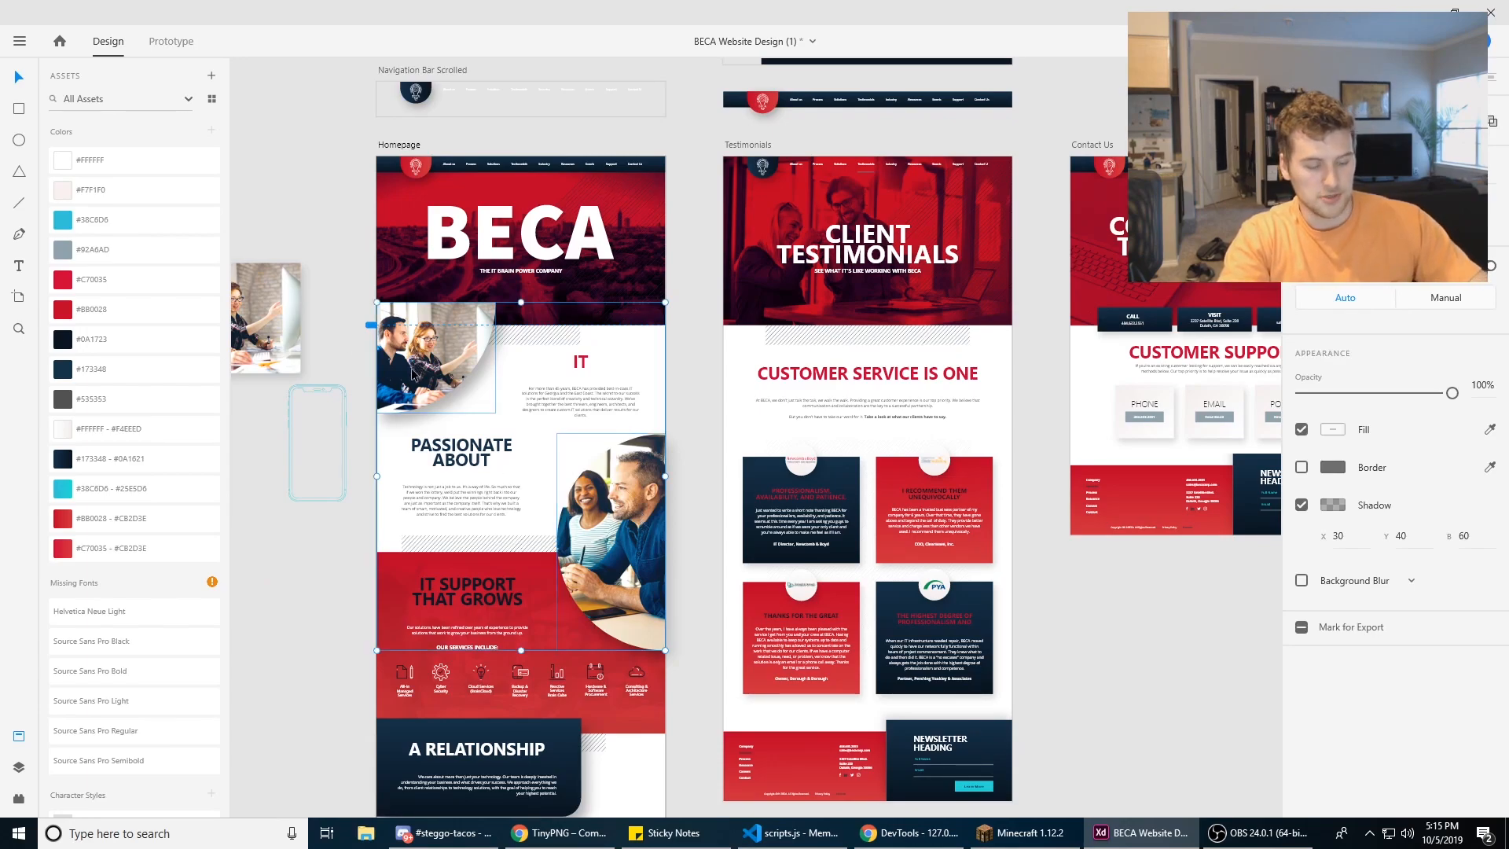
key("ctrl+e")
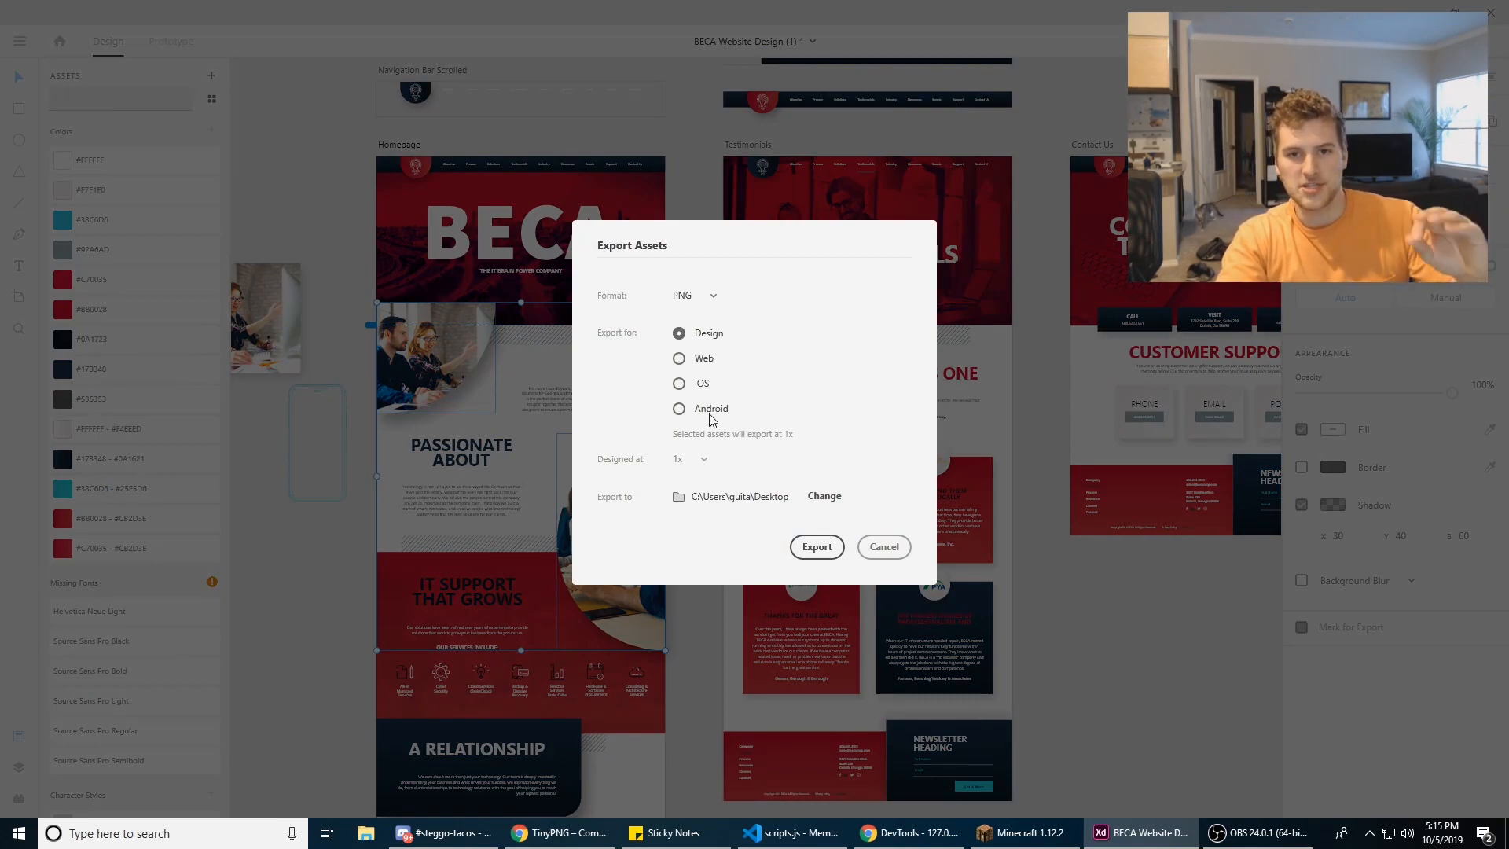
left_click(897, 553)
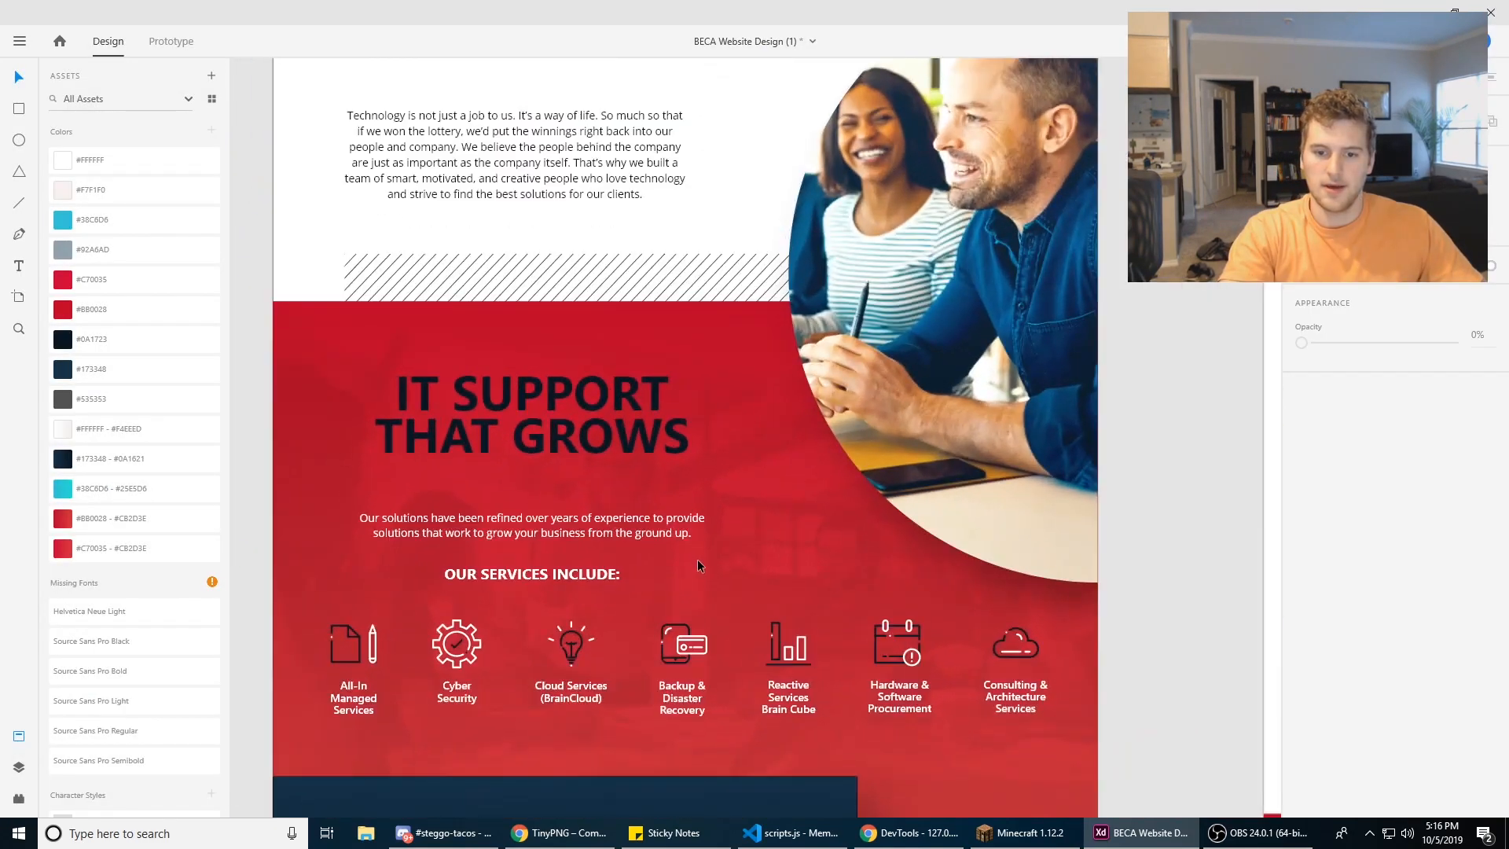
Step: Move the faint image overlay off the red "IT SUPPORT THAT GROWS" background to expose the gradient, and undo the move
left_click_drag(758, 461, 879, 369)
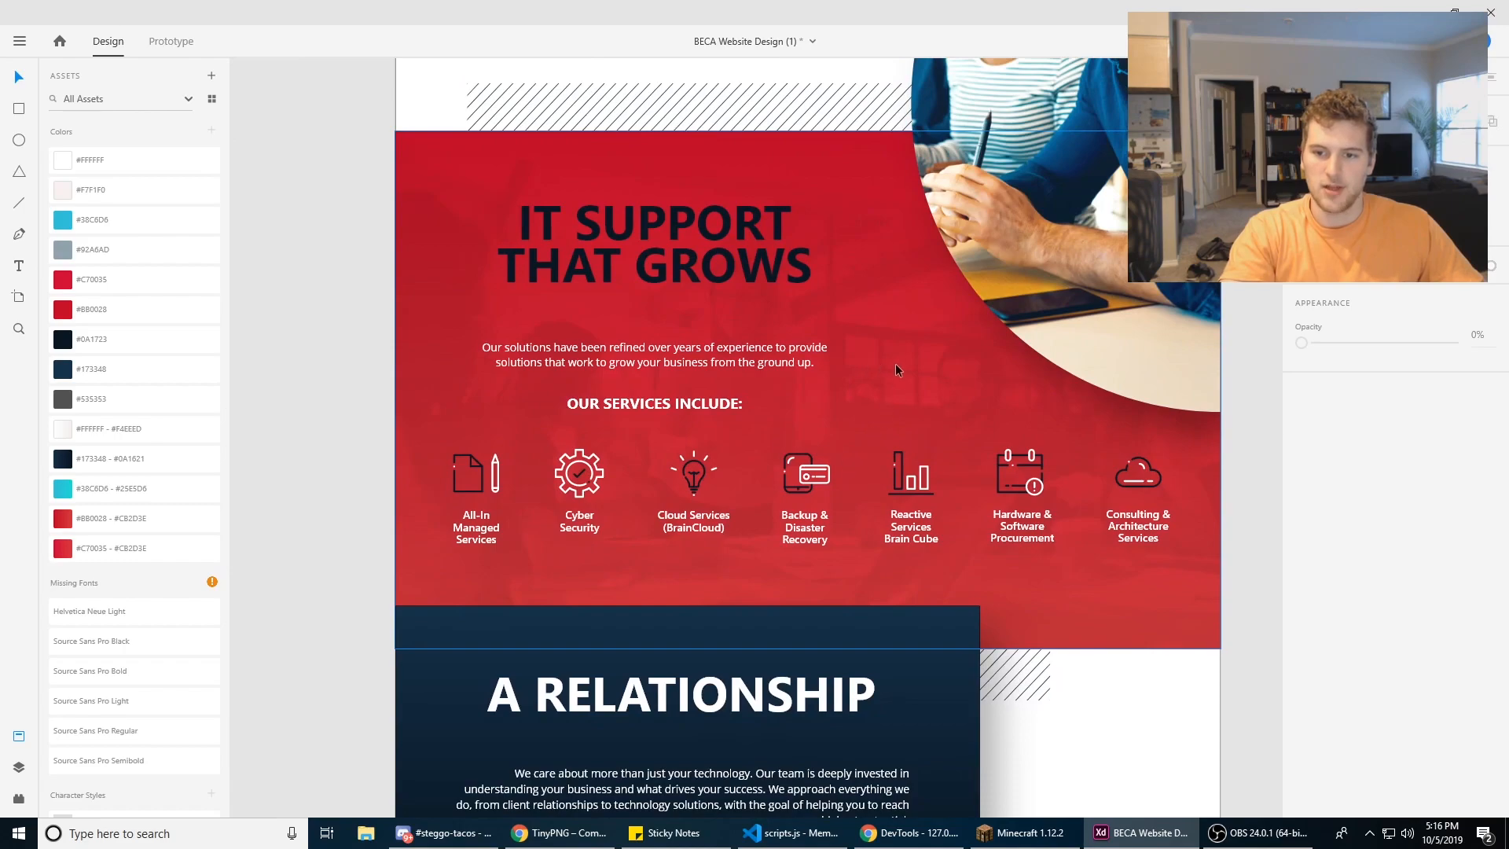
left_click(897, 369)
left_click_drag(923, 322, 757, 332)
left_click(1147, 613)
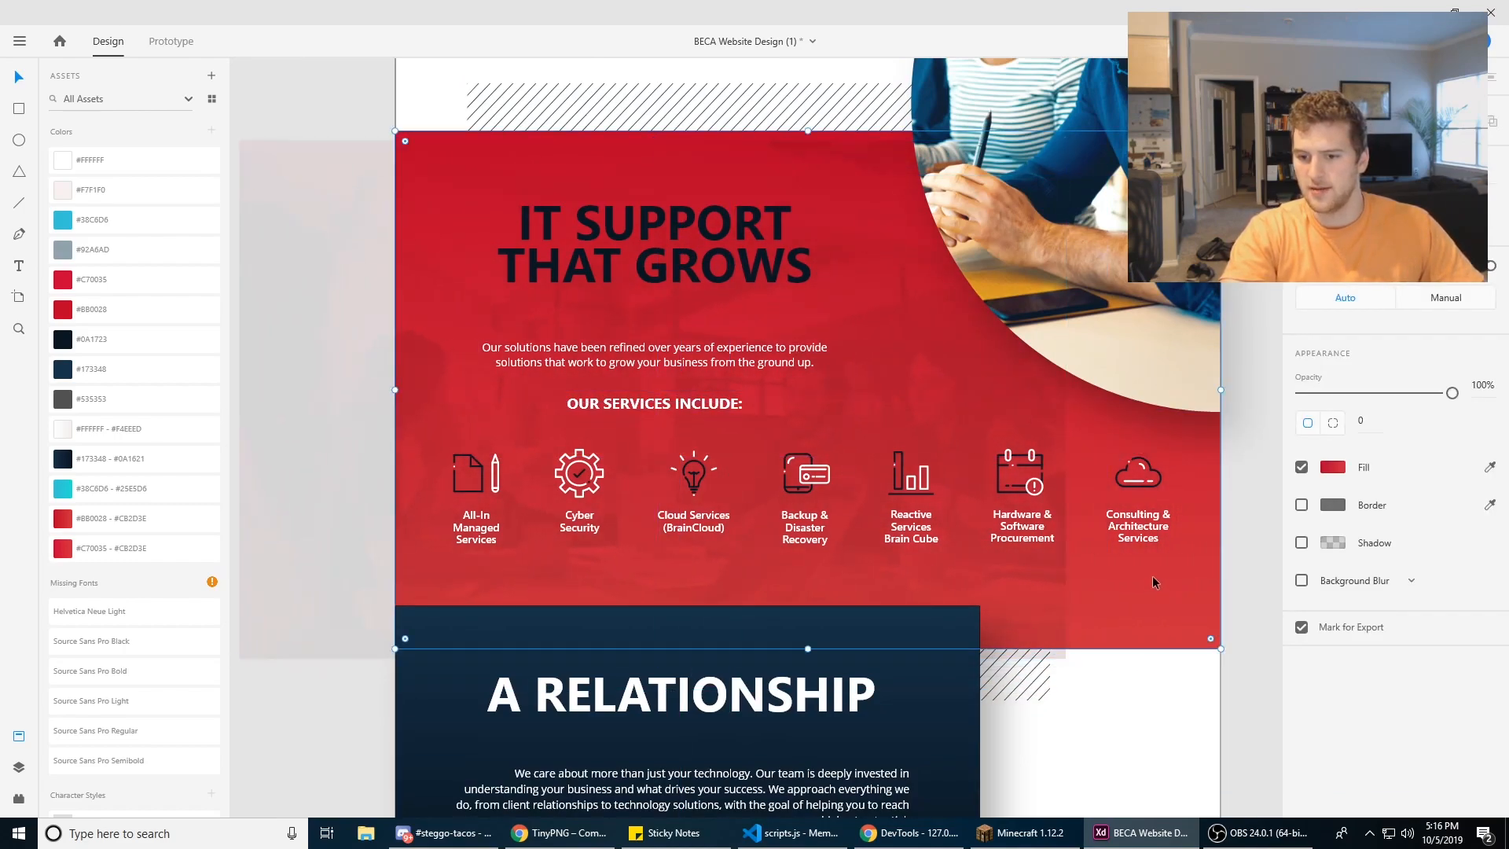
key("ctrl+z")
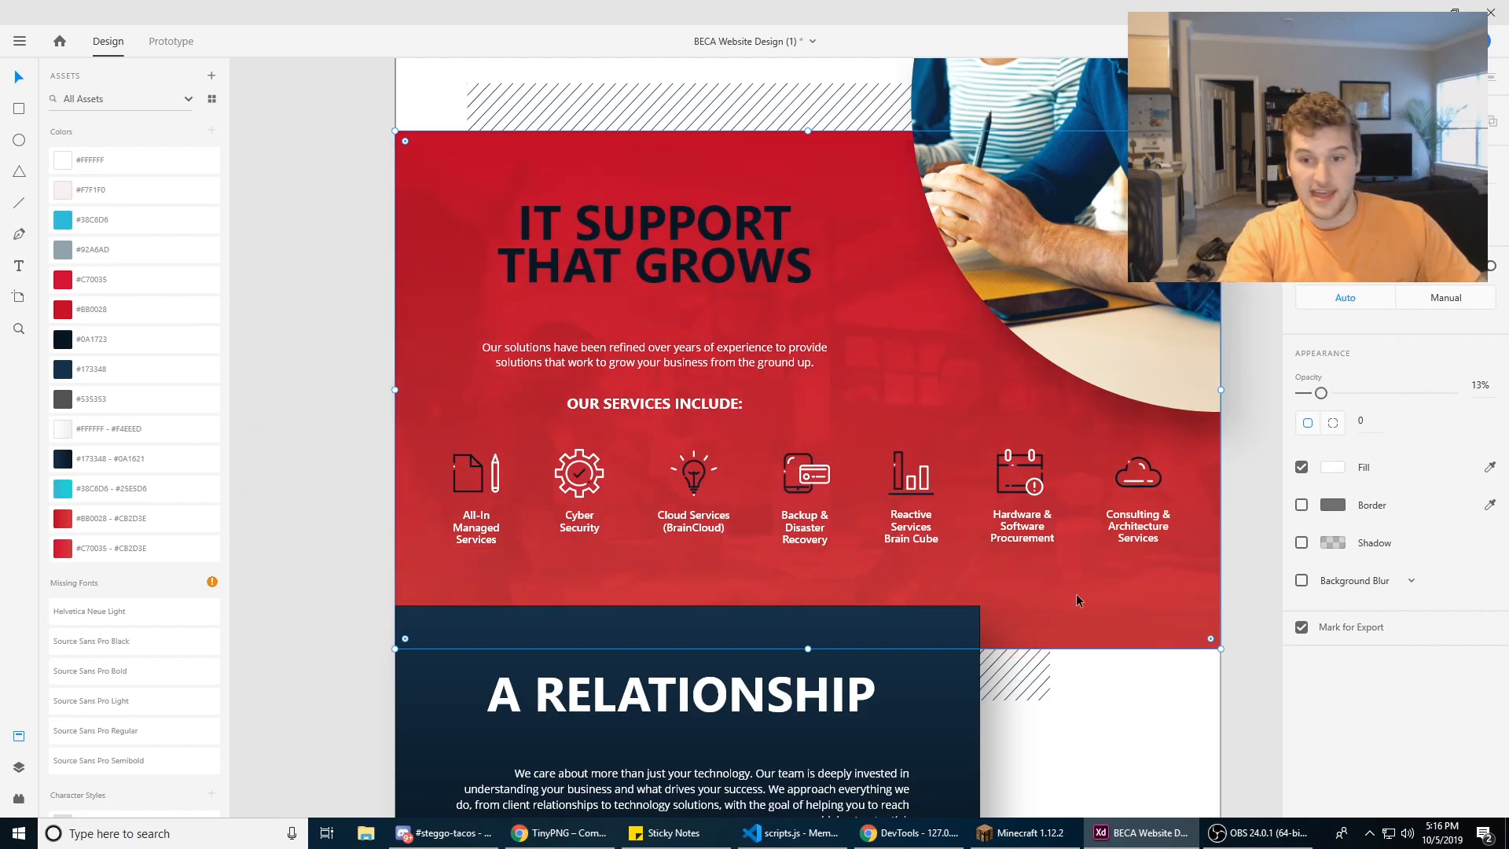
Step: Export the red "IT SUPPORT THAT GROWS" background layers together as a PNG for Design at 1x to the Desktop
left_click_drag(1242, 582, 1163, 626)
left_click(1163, 630)
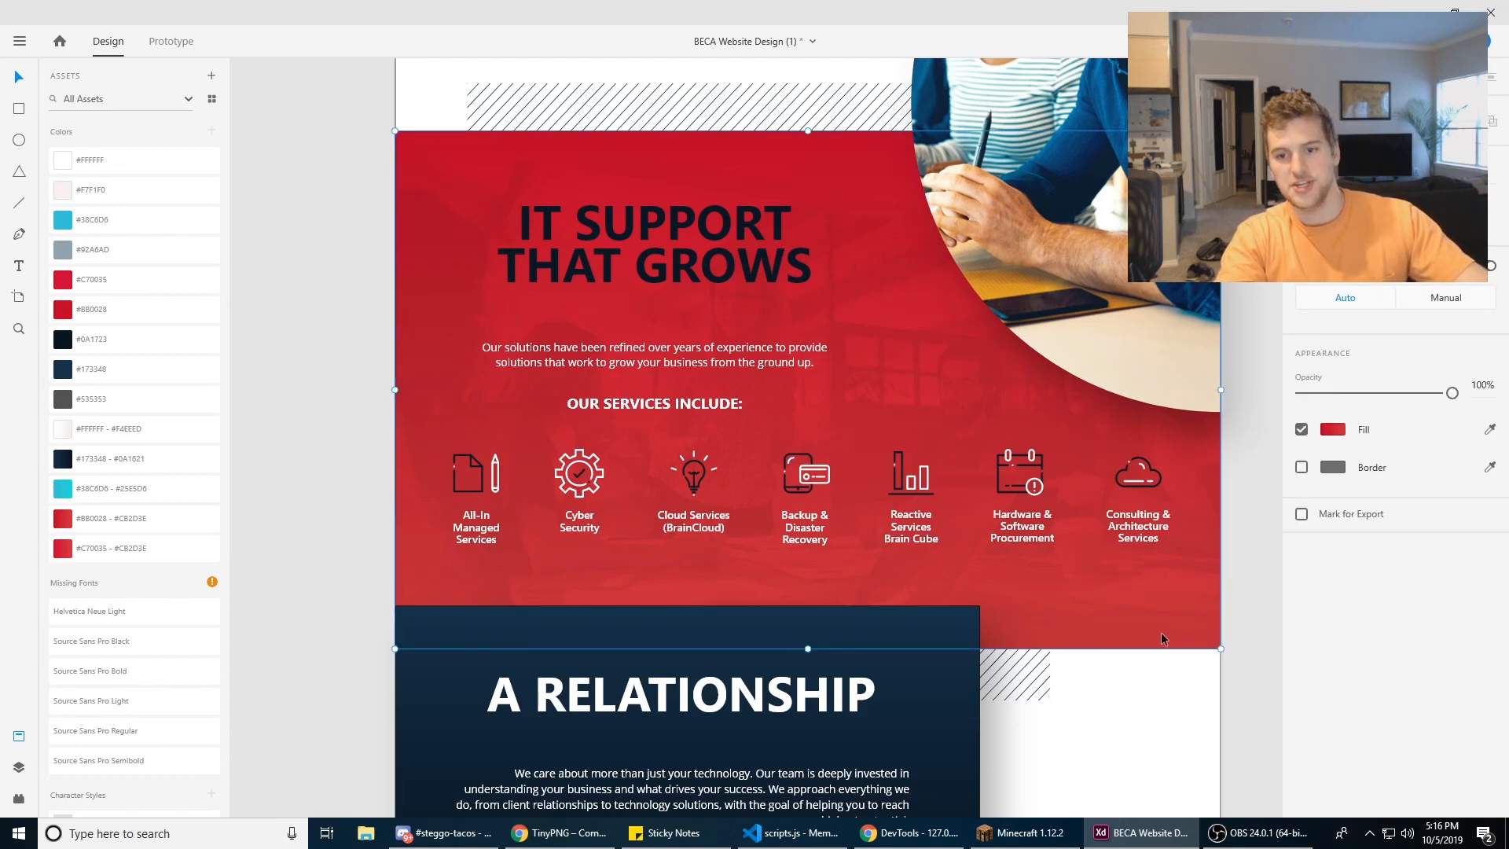
left_click_drag(1171, 605, 1182, 484)
scroll(1124, 699, "down", 2)
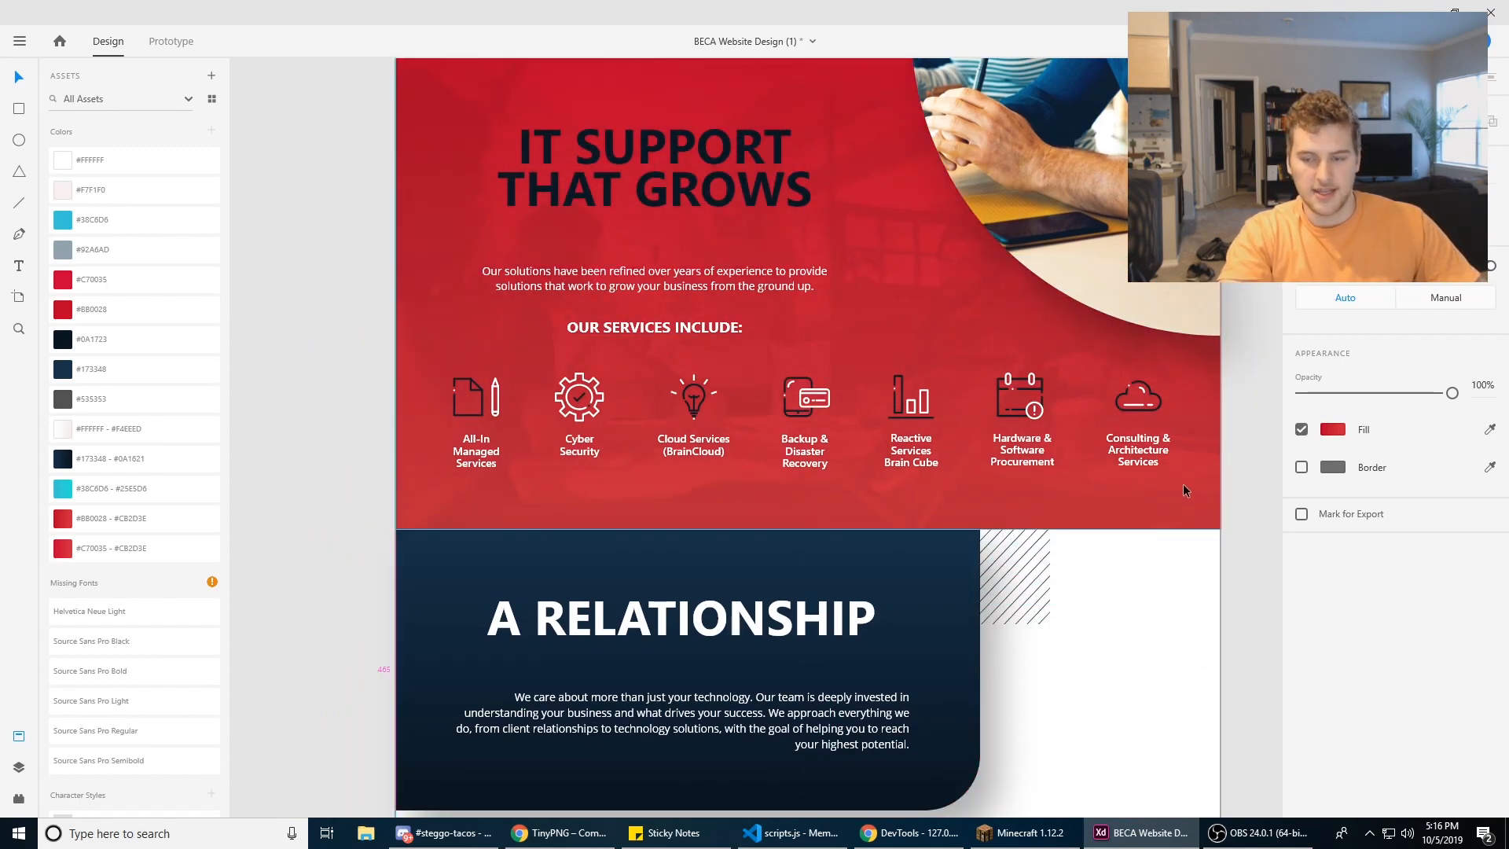
key("ctrl+e")
left_click(827, 552)
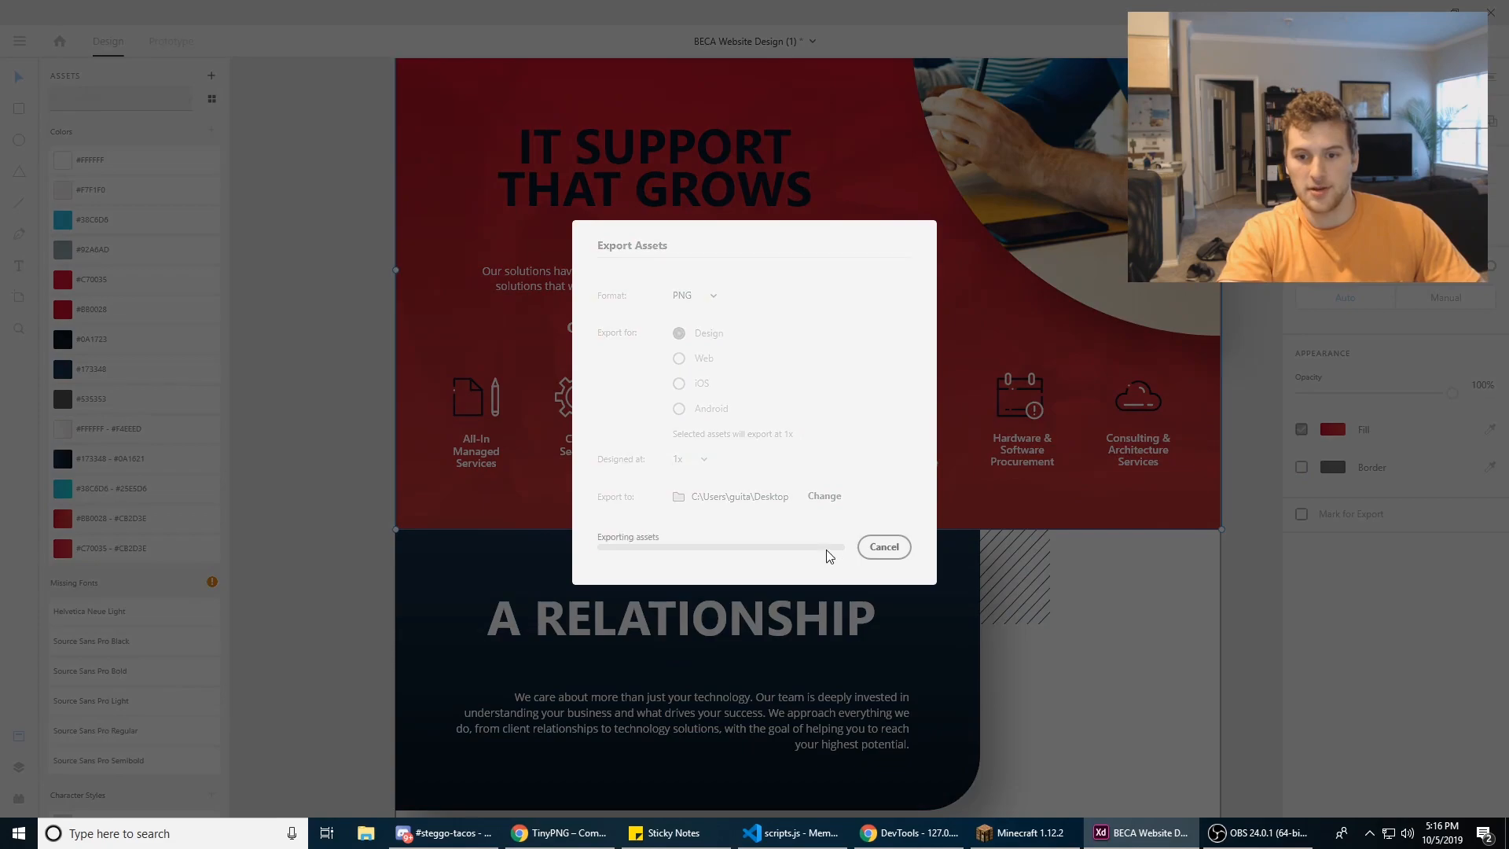
Step: Show the Windows desktop, place the exported red background PNG in open space, view it, and close the viewer
key("super+d")
left_click_drag(57, 542, 583, 402)
double_click(627, 357)
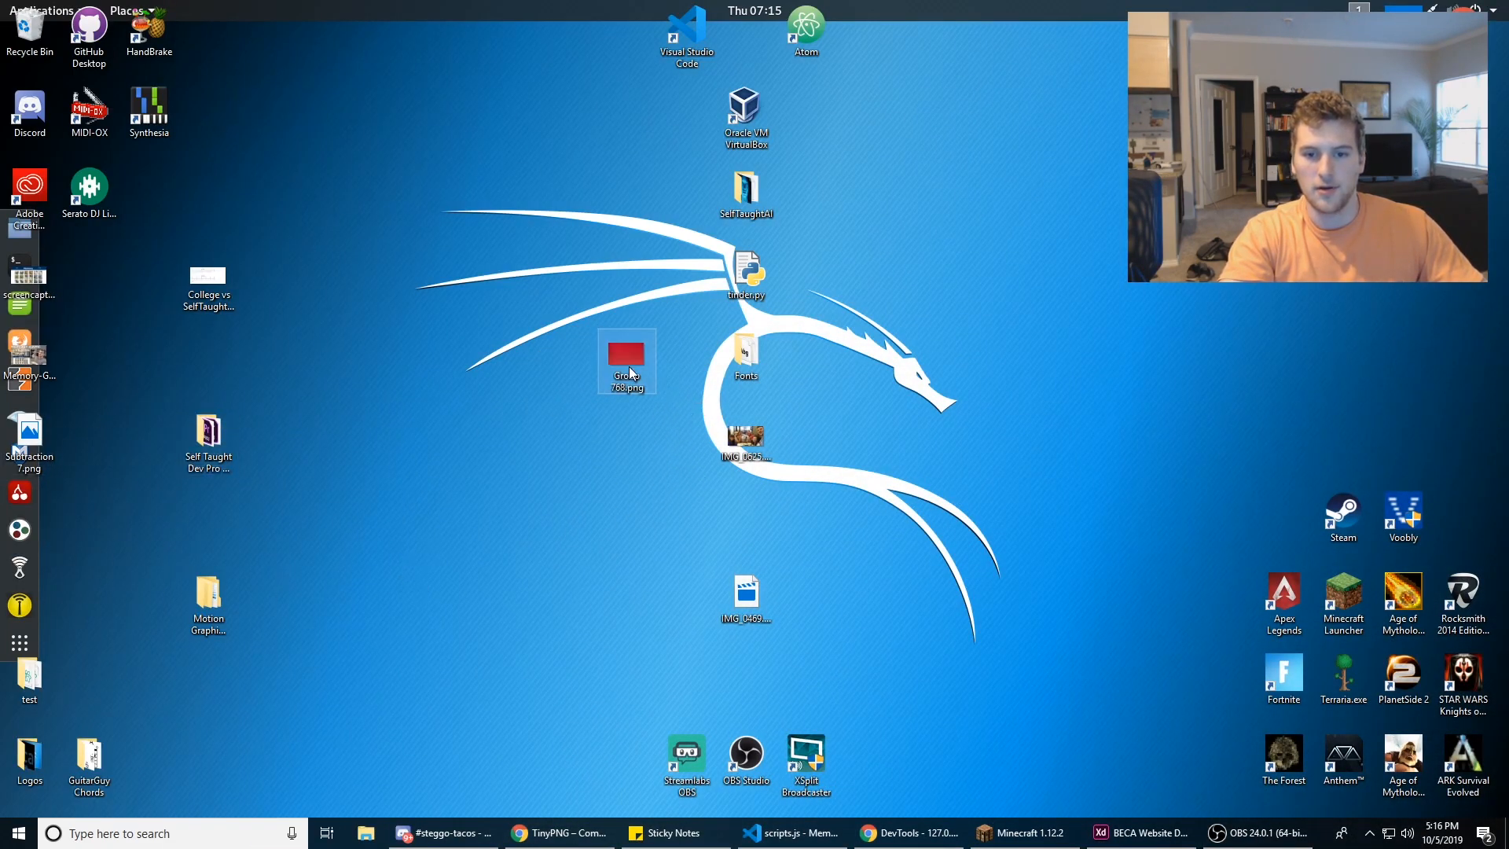
key("alt+F4")
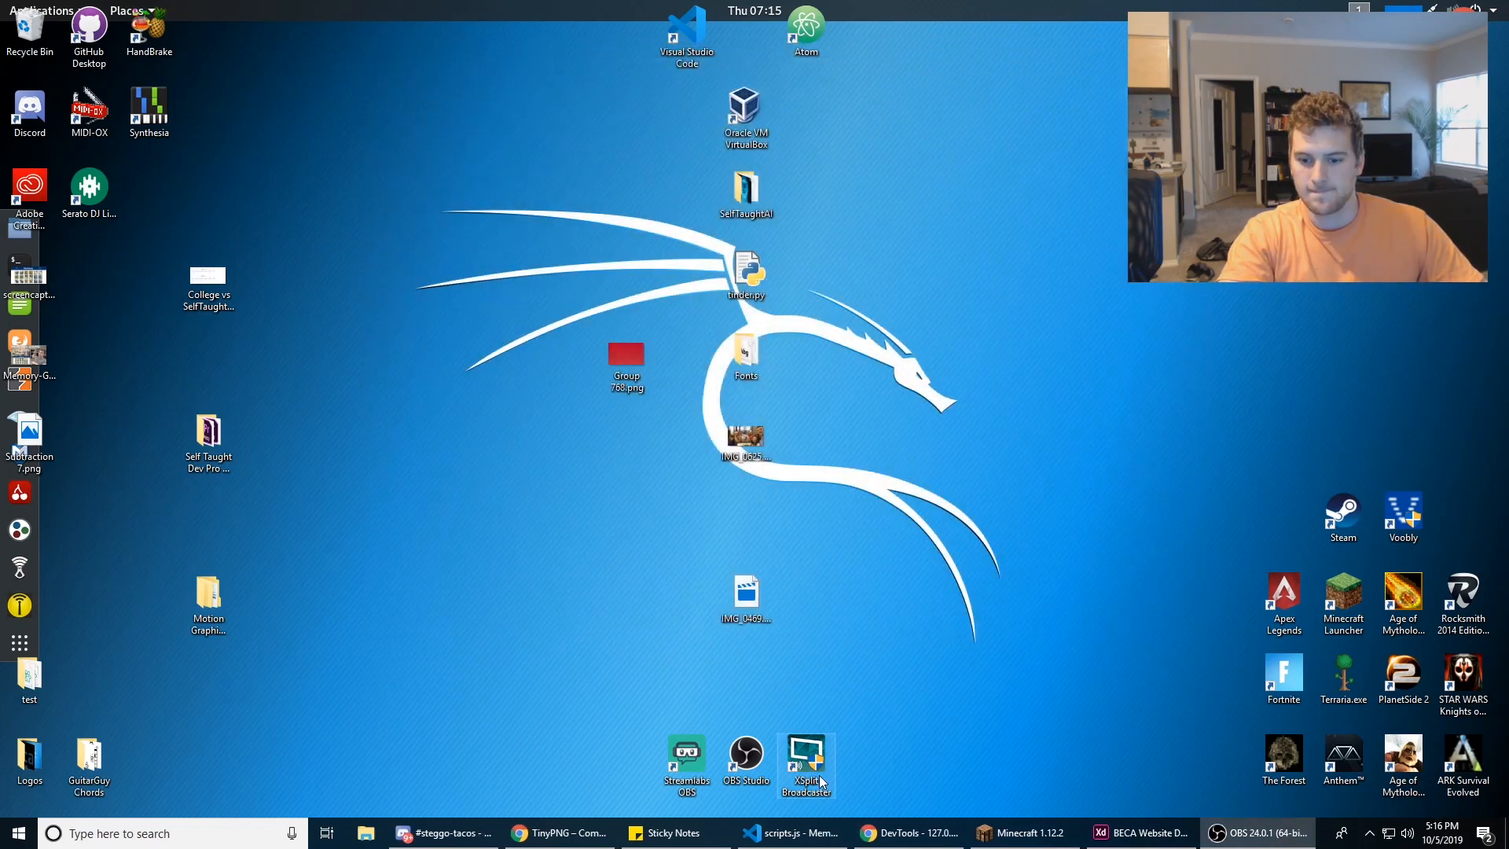
Step: Return to Adobe XD and select the curved photo beside "PASSIONATE ABOUT" on the Homepage artboard
left_click(1061, 832)
scroll(908, 407, "down", 3)
left_click_drag(980, 484, 819, 366)
scroll(763, 459, "down", 2)
left_click_drag(763, 460, 659, 625)
left_click_drag(745, 207, 789, 344)
left_click(766, 289)
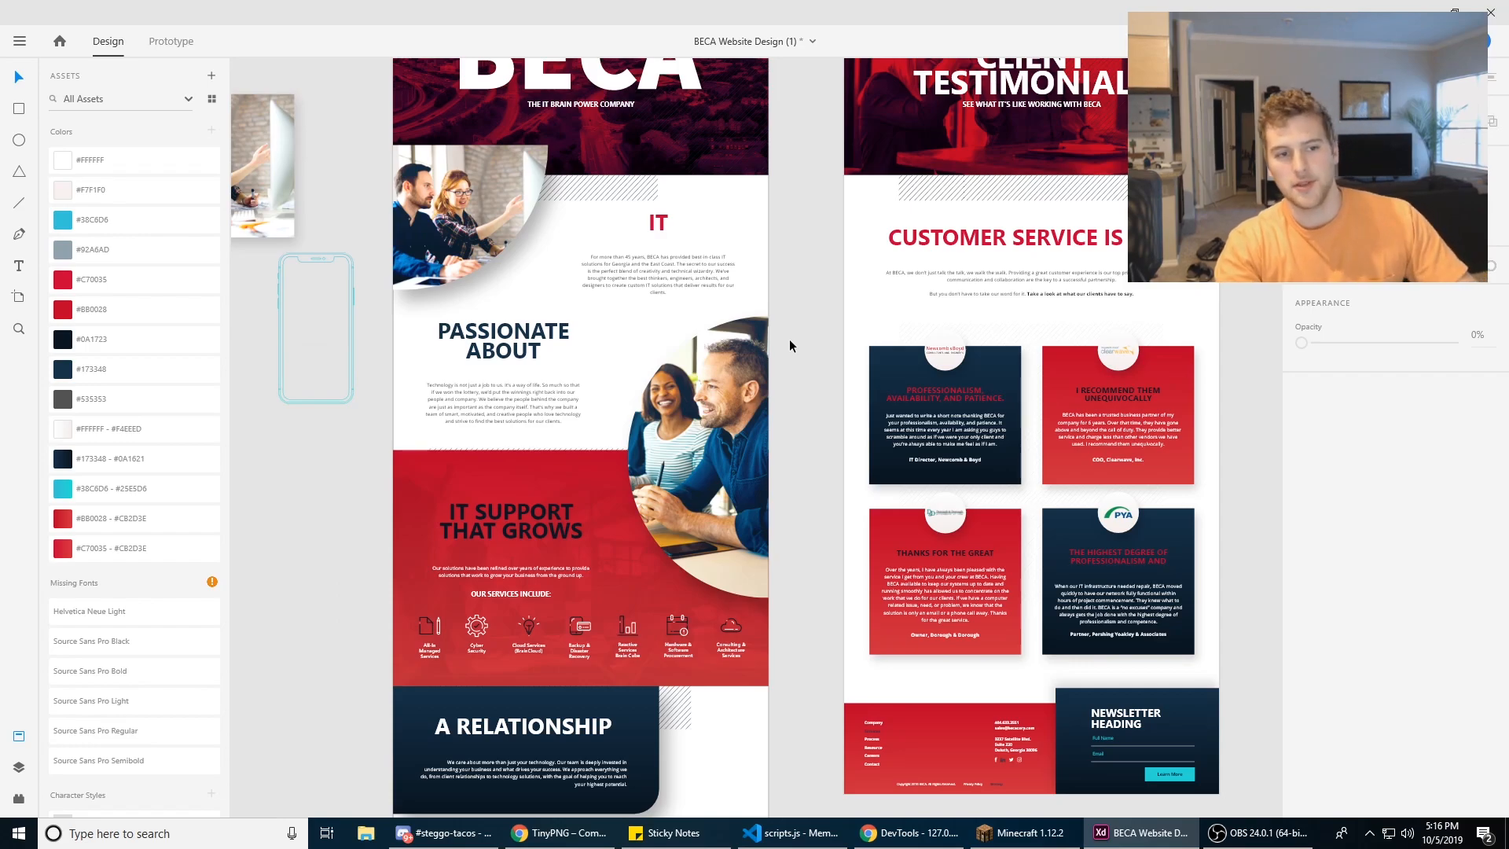
left_click(776, 353)
scroll(773, 363, "up", 3)
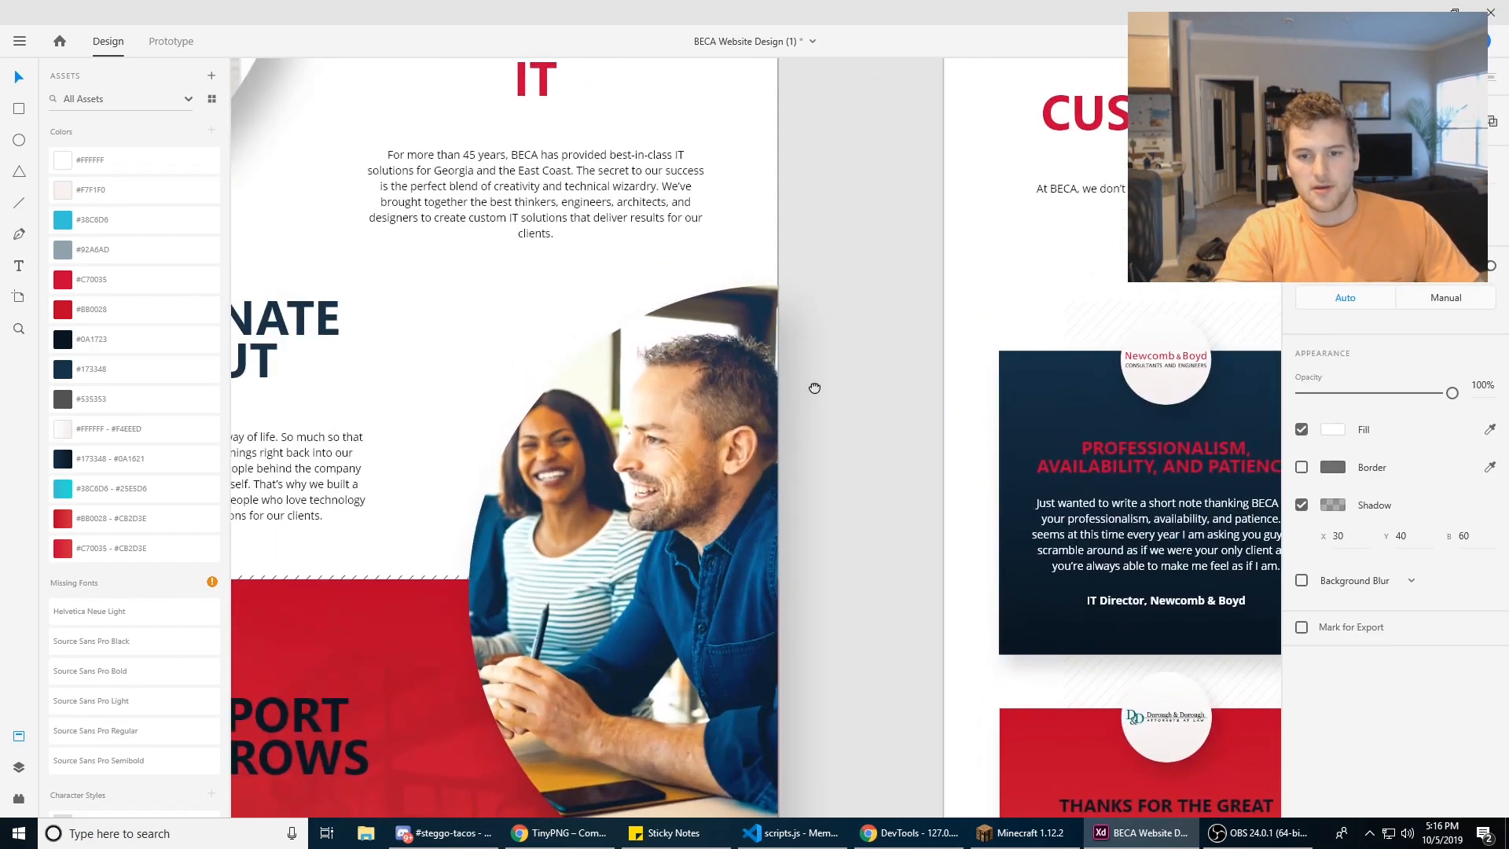
Step: Draw a white rectangle over the man's face in the curved photo
left_click(22, 108)
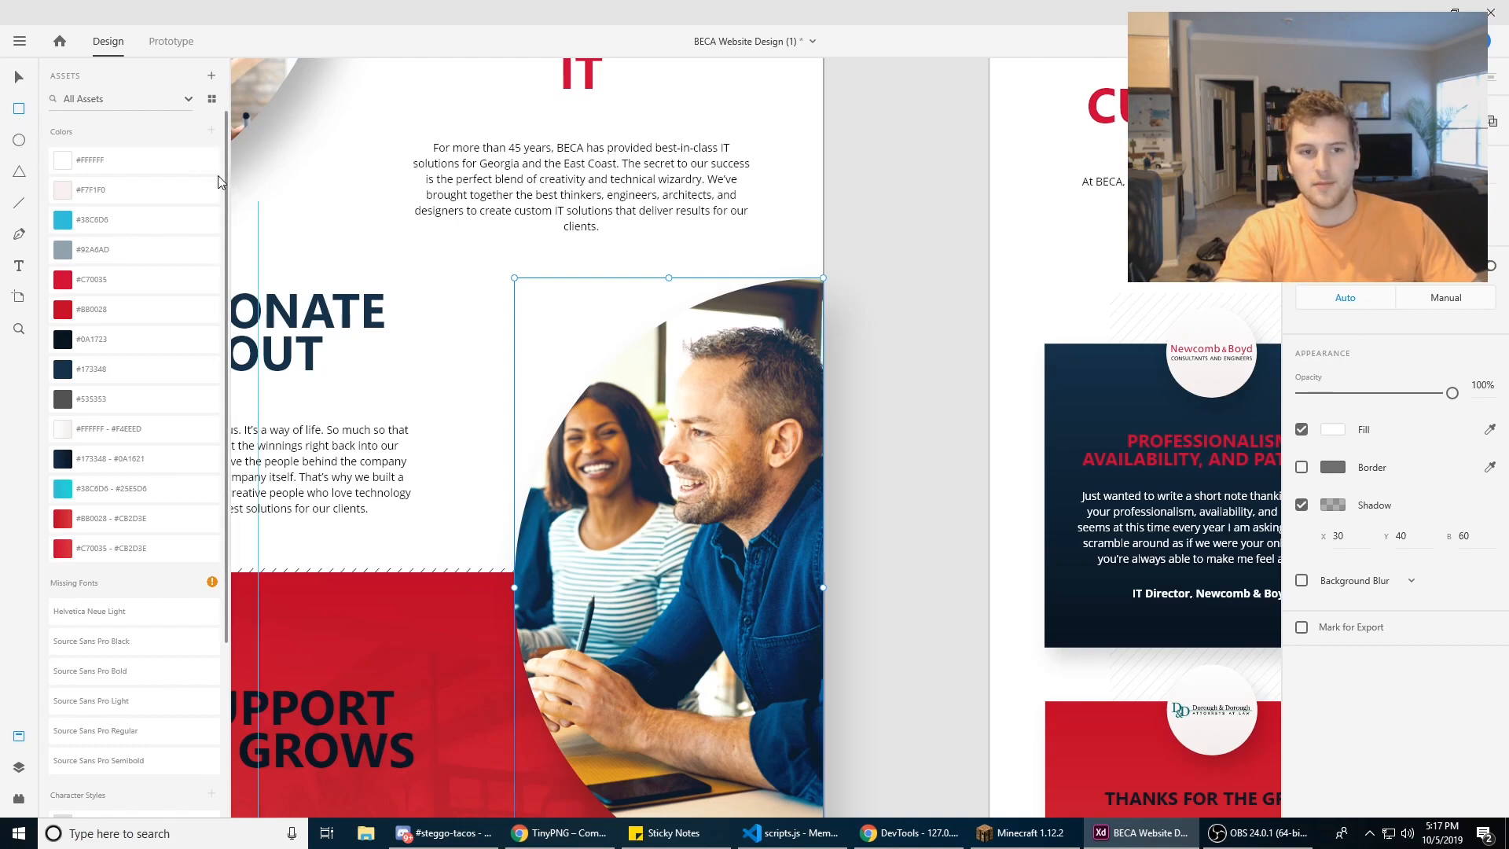
mouse_move(661, 334)
left_mouse_down()
mouse_move(791, 539)
mouse_move(808, 547)
mouse_move(668, 335)
mouse_move(824, 527)
left_mouse_up()
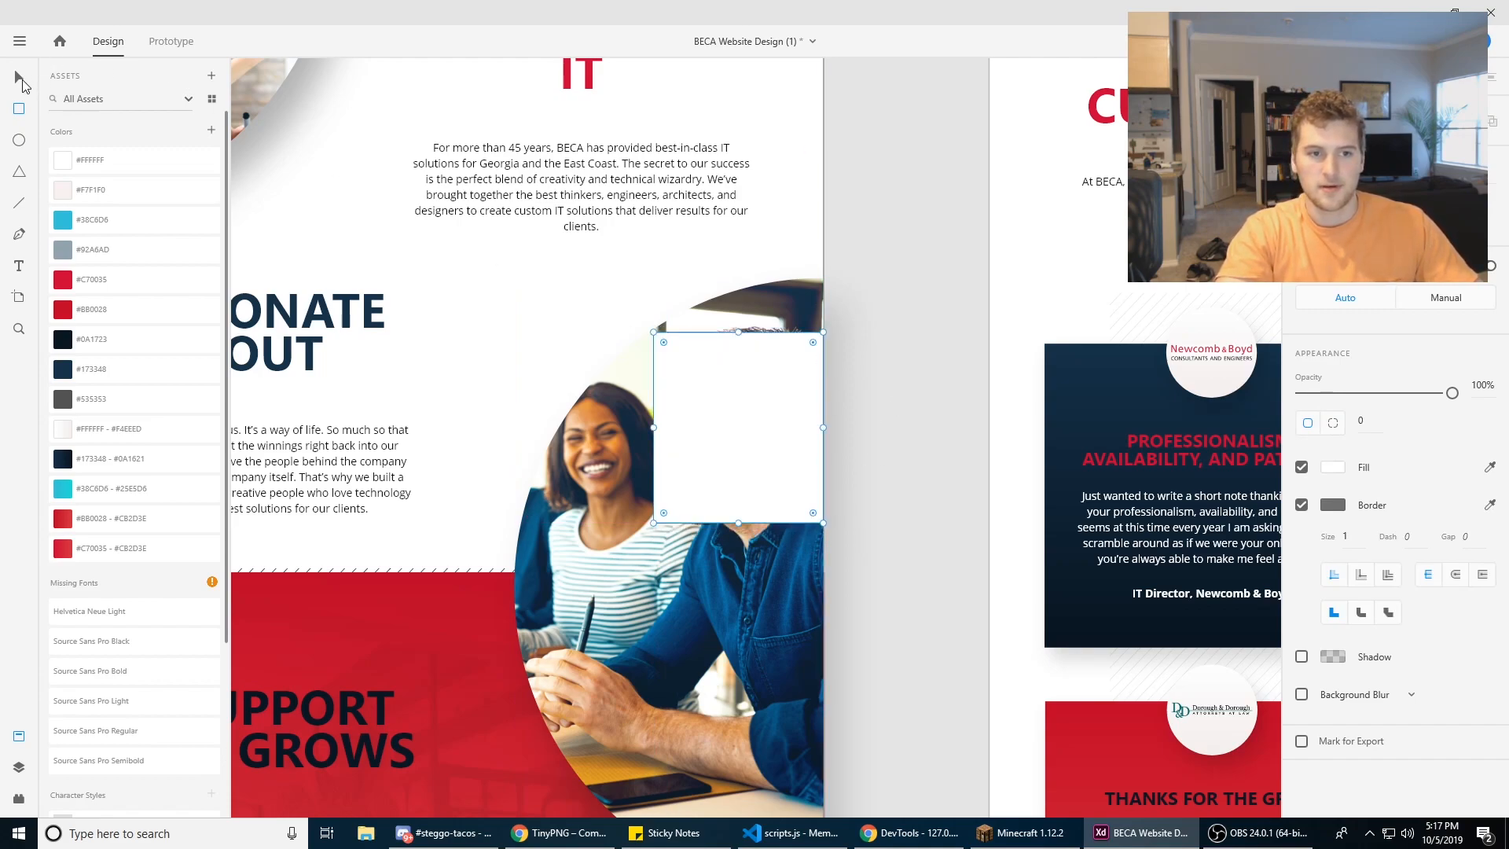
left_click(19, 78)
Step: Select the white rectangle together with the curved photo and mask the photo with the rectangle
left_click(848, 379)
left_click(773, 367)
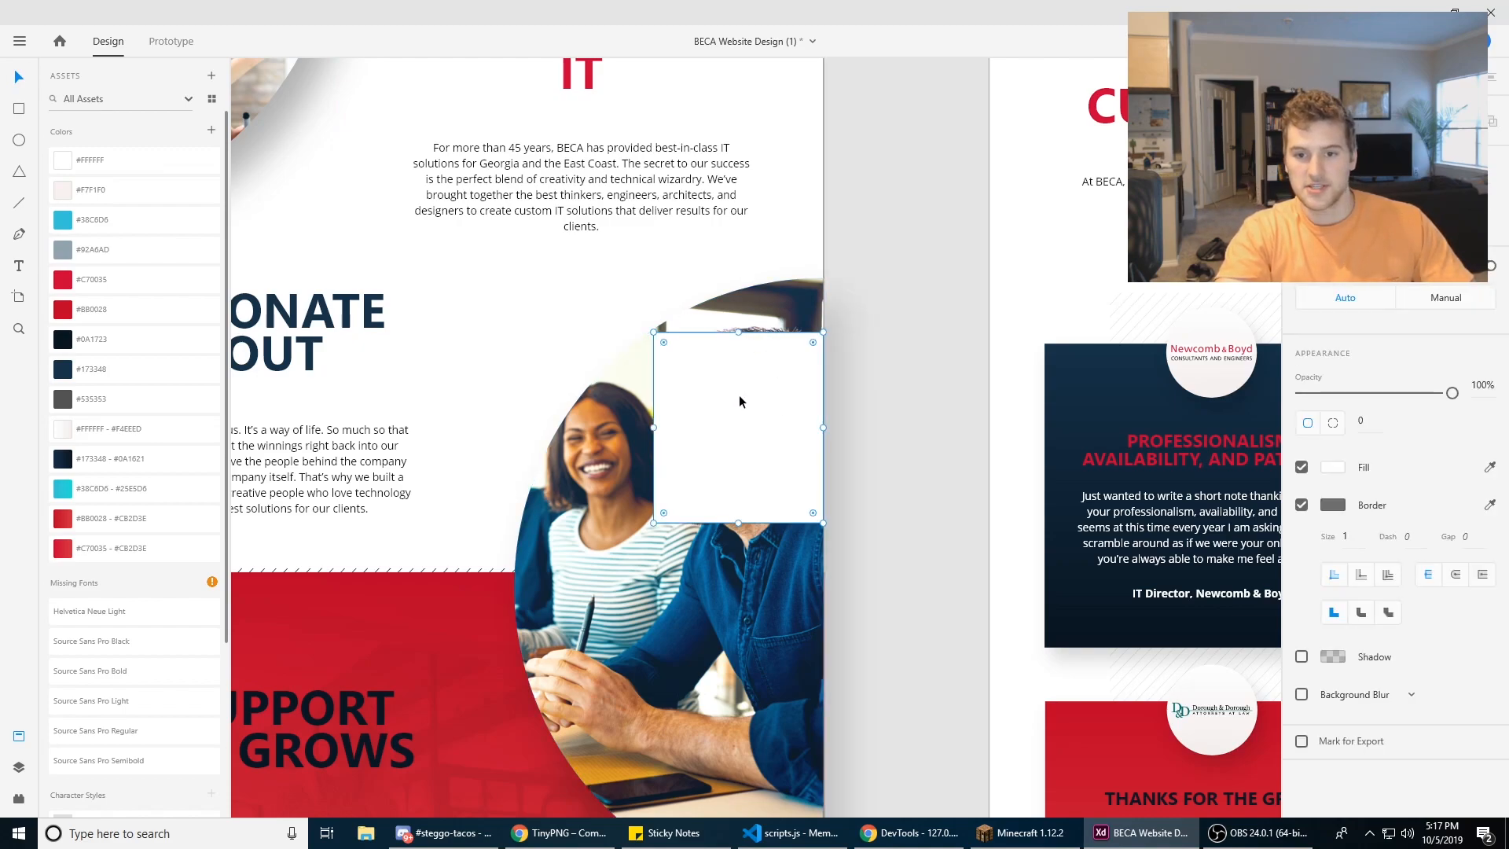
left_click(770, 311, "shift")
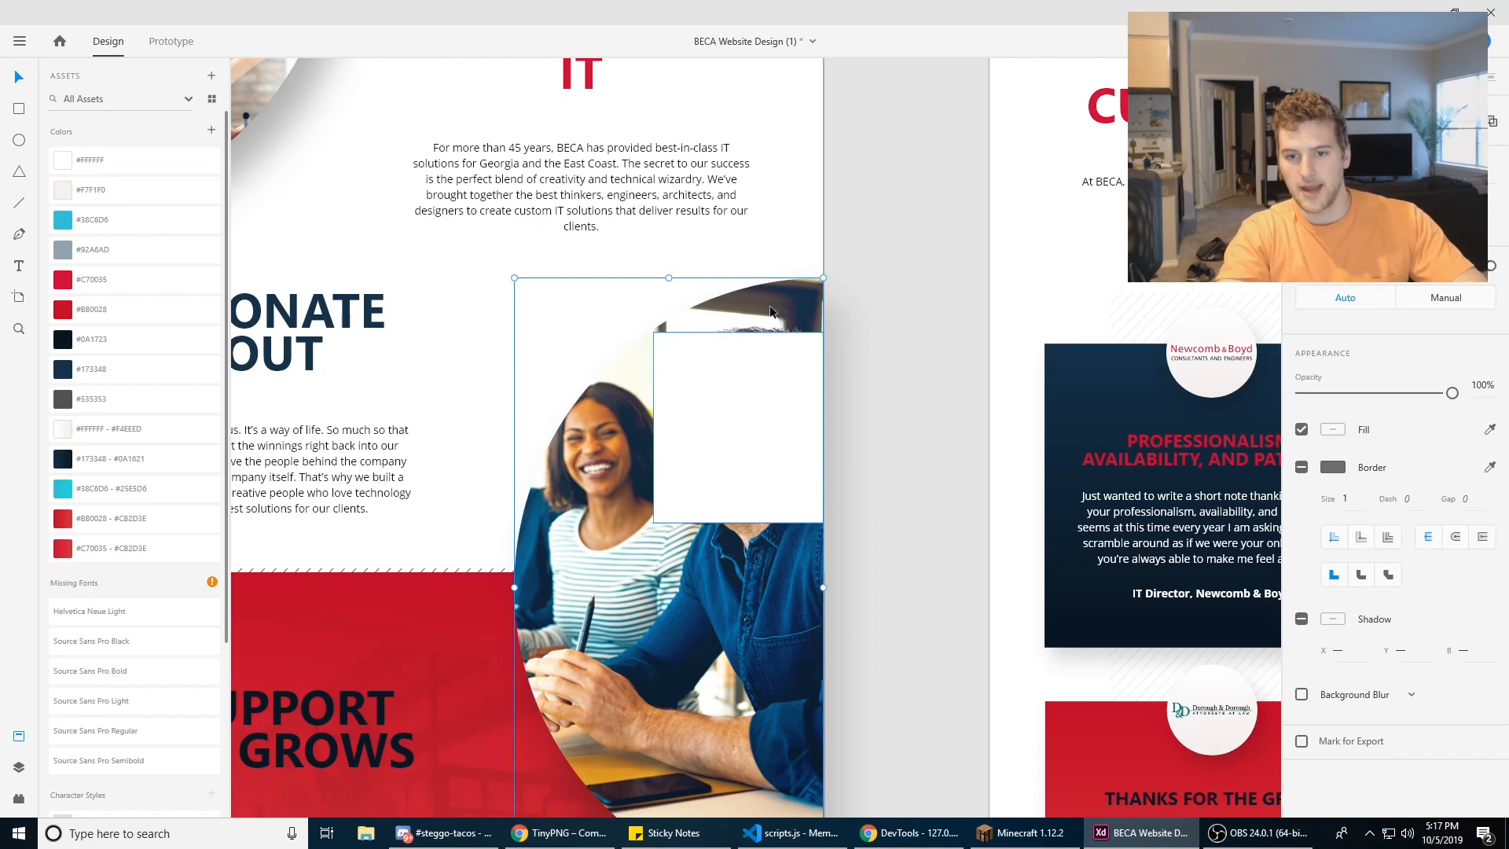
right_click(748, 415)
left_click(786, 434)
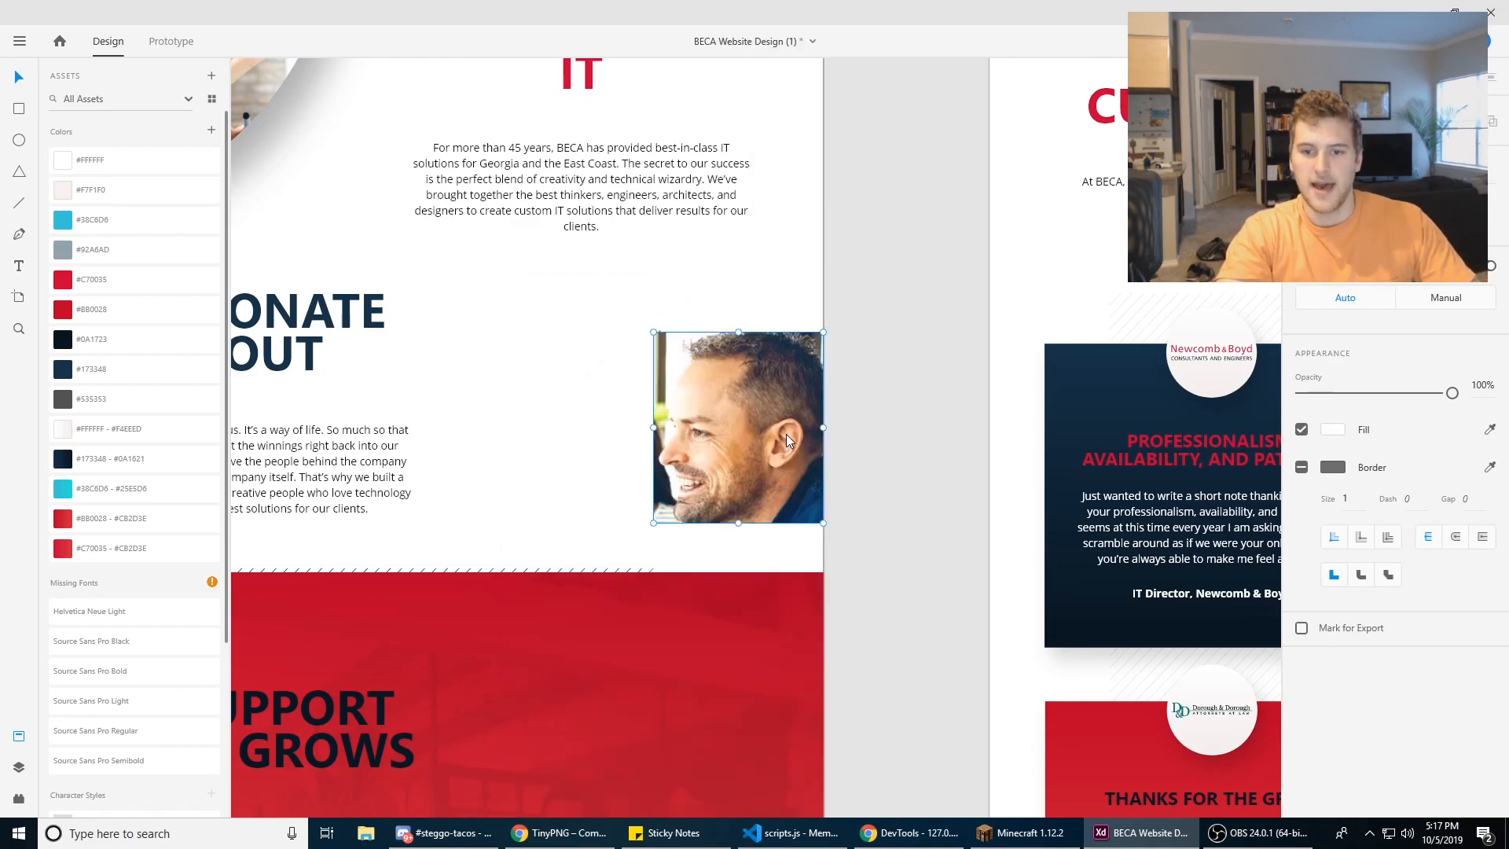
Step: Move the rectangular masked portrait up and to the left, and open the mask to inspect its contents
left_click_drag(779, 425, 688, 357)
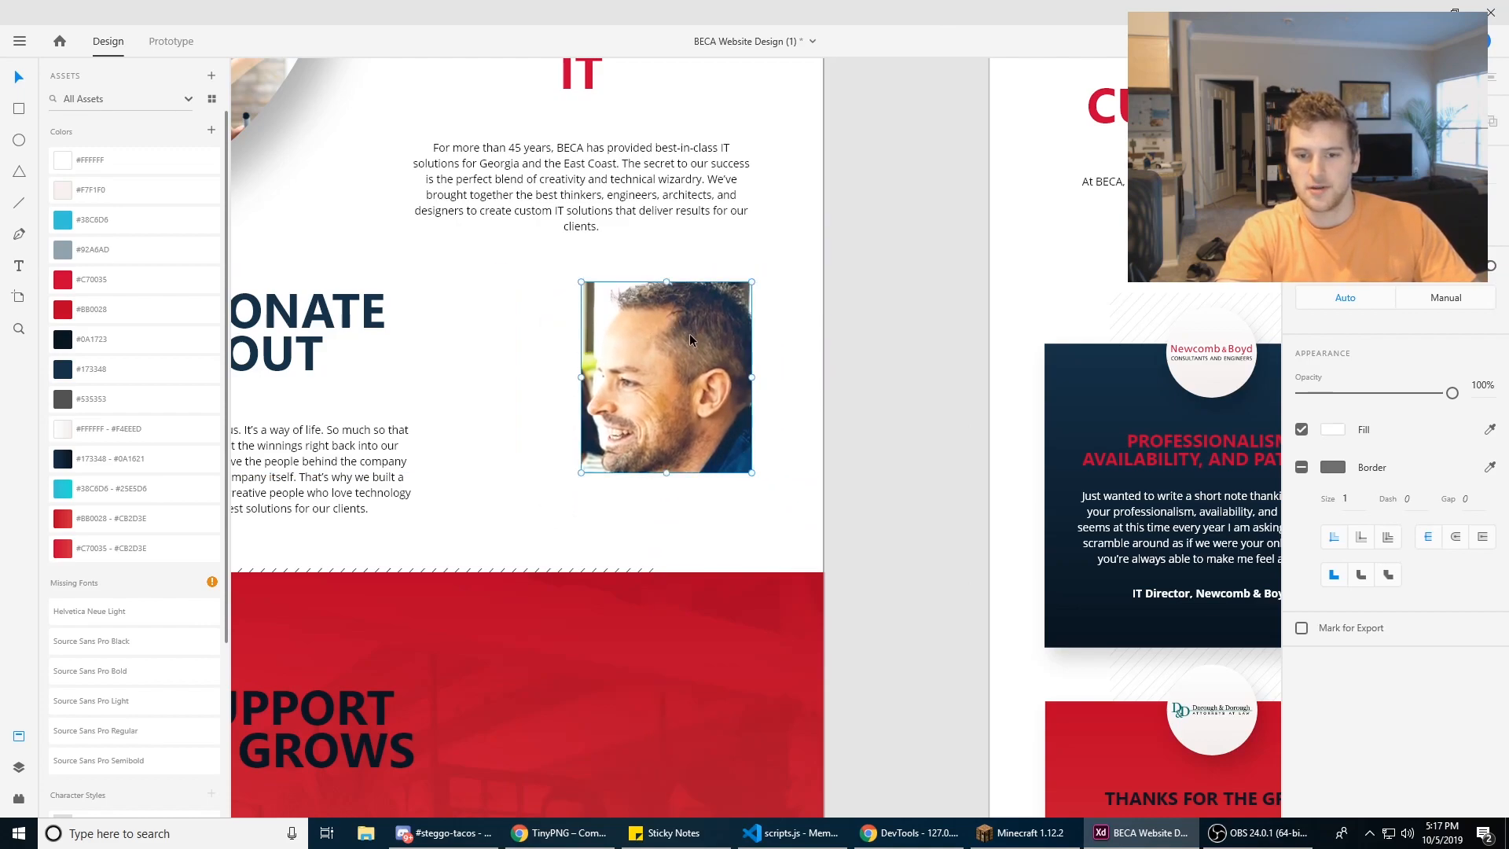
double_click(690, 333)
left_click(775, 374)
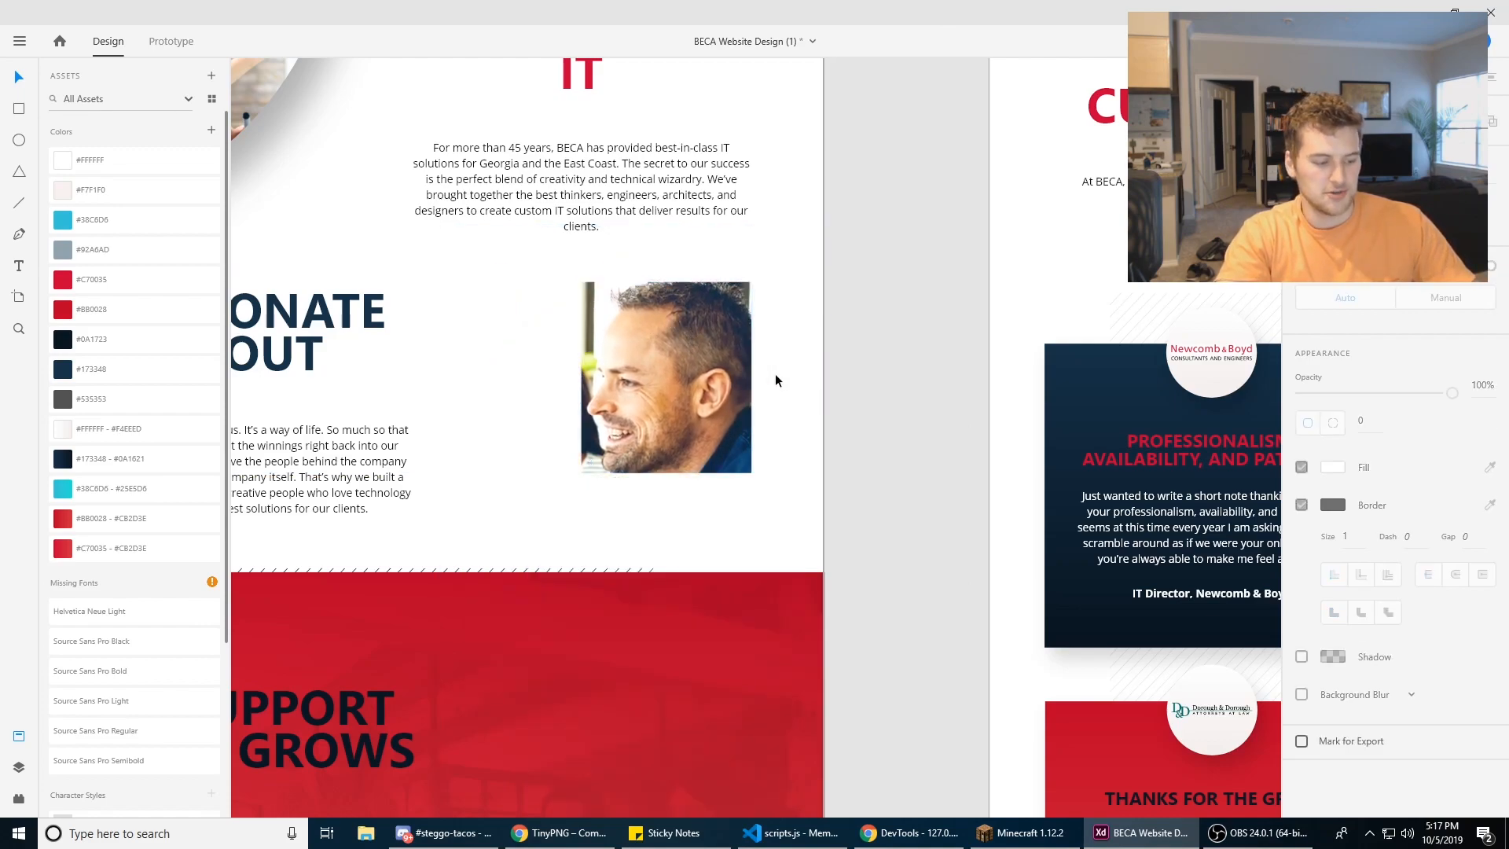
Step: Undo the portrait move, the rectangular mask and the drawn rectangle
key("ctrl+z")
key("ctrl+z")
key("ctrl+z")
key("ctrl+z")
key("ctrl+z")
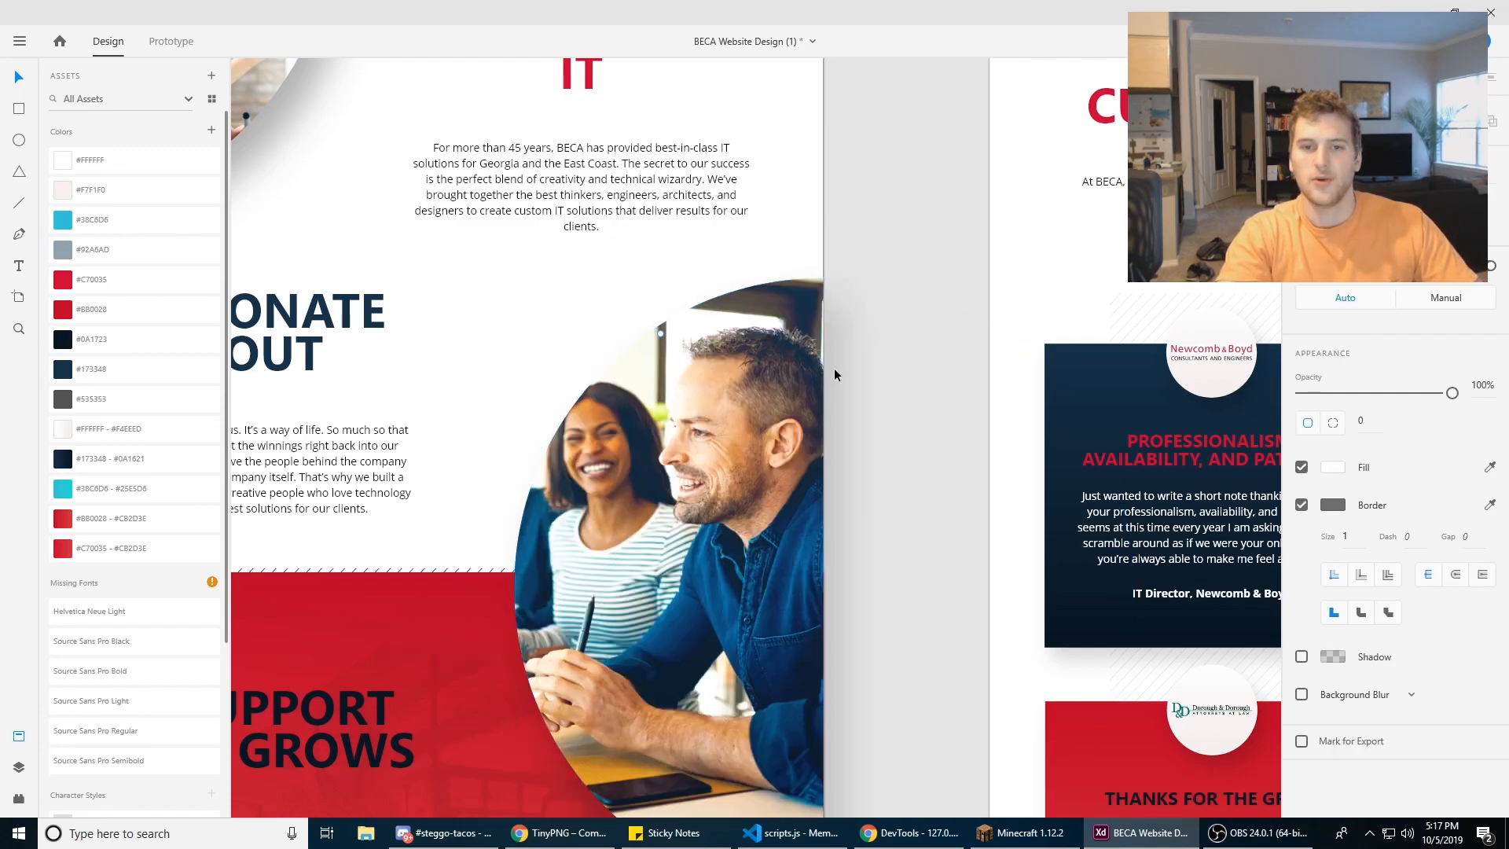
Step: Open the curved photo's mask to view the full image, leave it, and nudge the photo up slightly
left_click(733, 411)
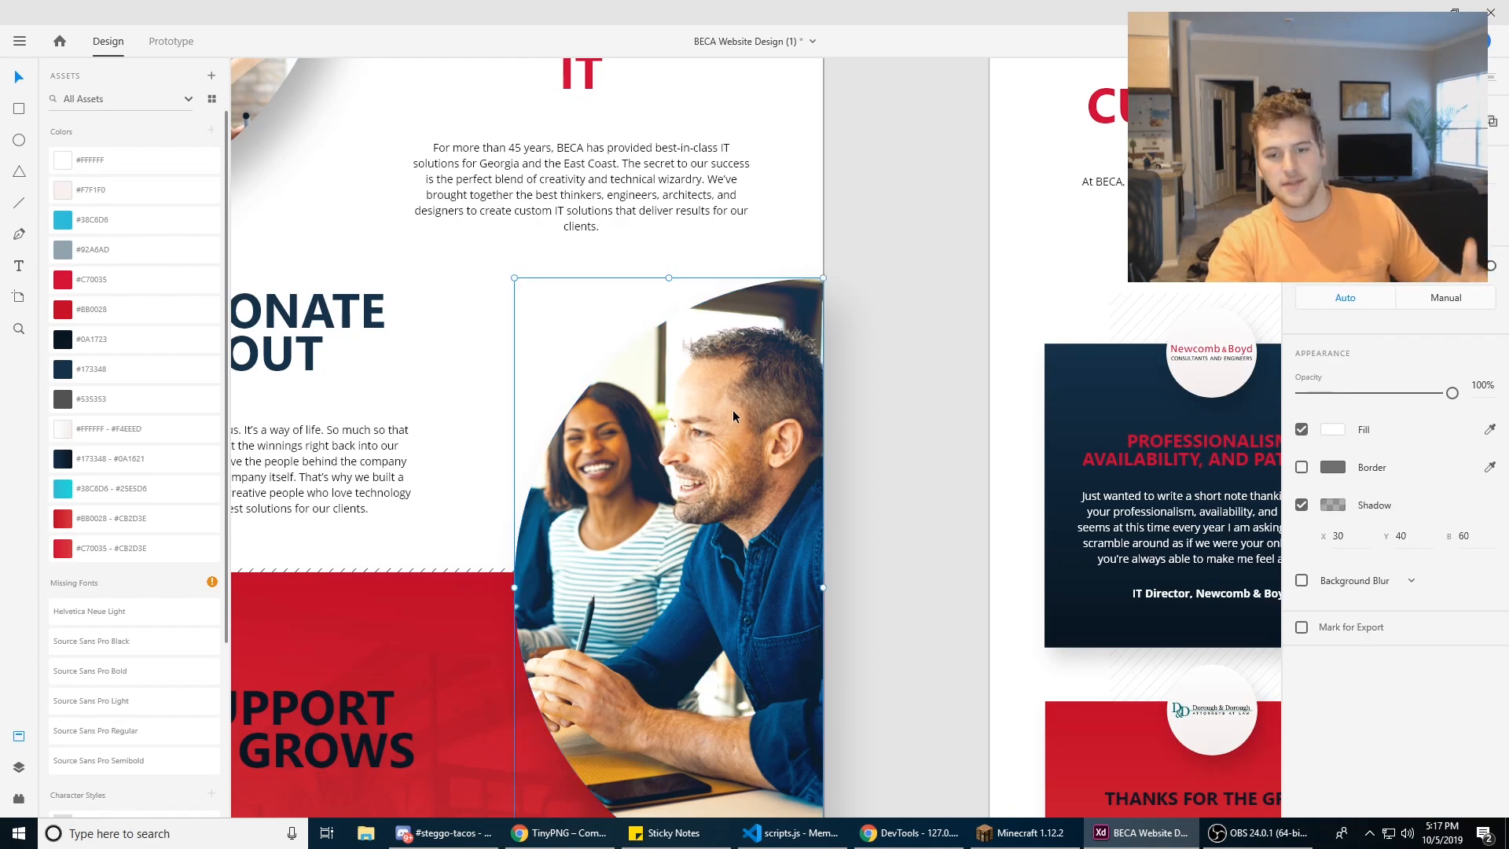
double_click(732, 410)
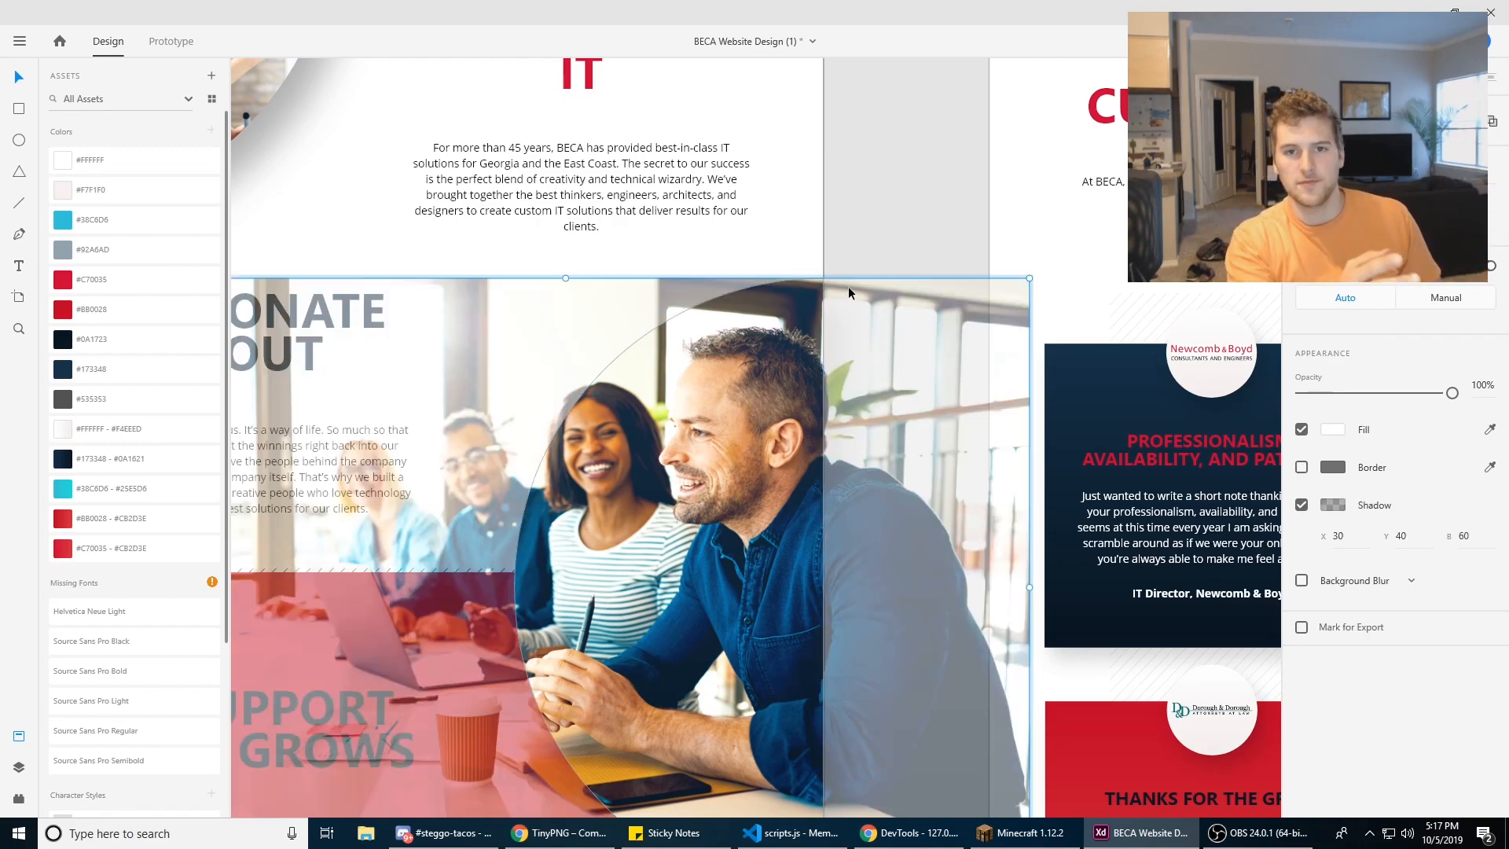
key("Escape")
left_click_drag(714, 430, 709, 419)
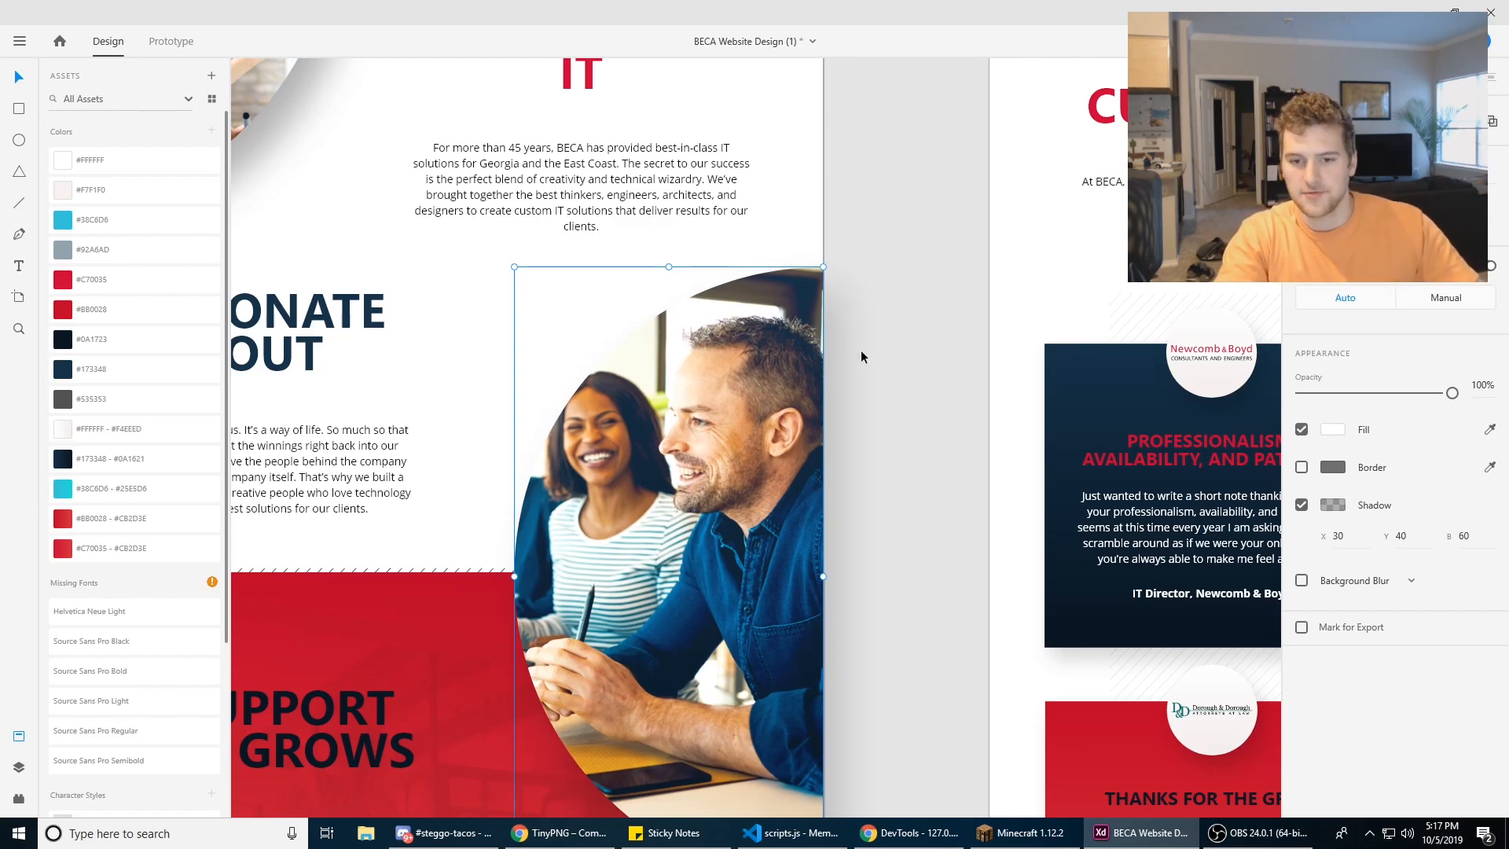
Step: Open the curved photo's mask, shift the full image inside it, and leave the mask
scroll(858, 361, "down", 3)
double_click(752, 342)
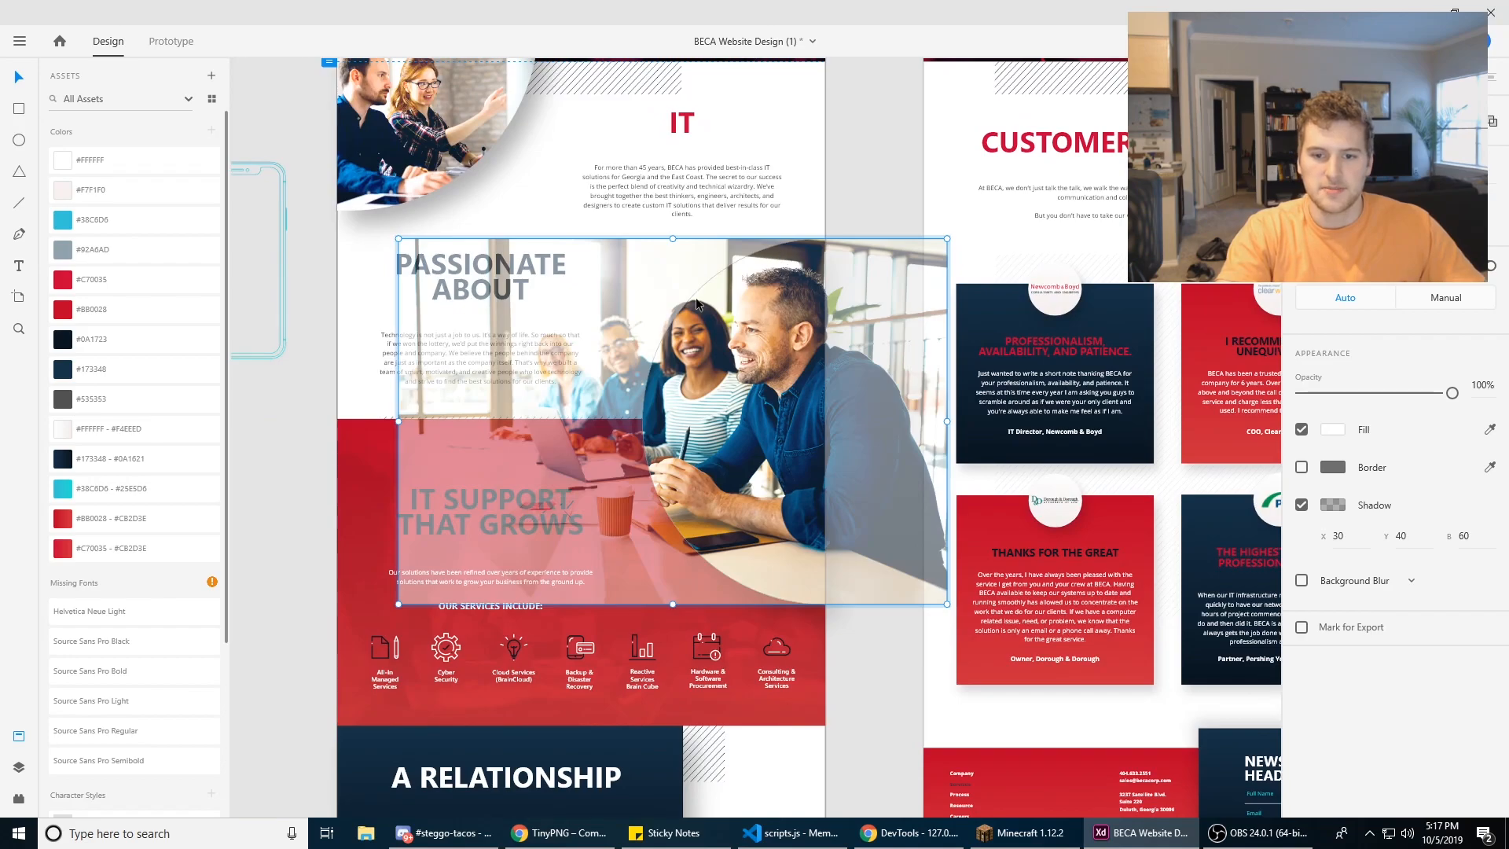
left_click_drag(695, 443, 676, 419)
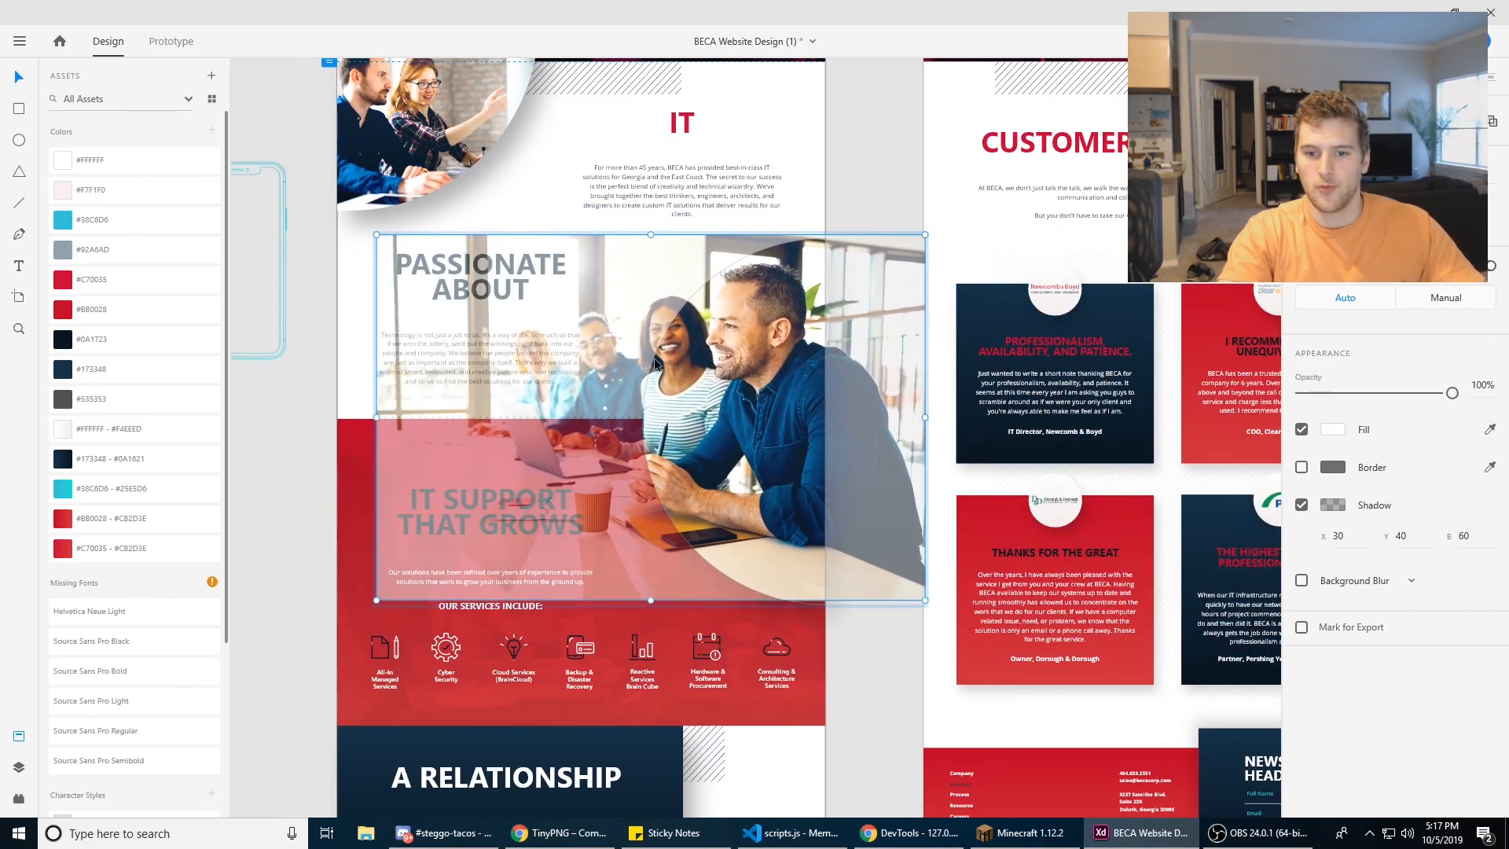
left_click_drag(775, 339, 785, 347)
left_click(857, 191)
Step: Reopen the curved photo's mask and fine-tune the image position so both people are framed
left_click(767, 357)
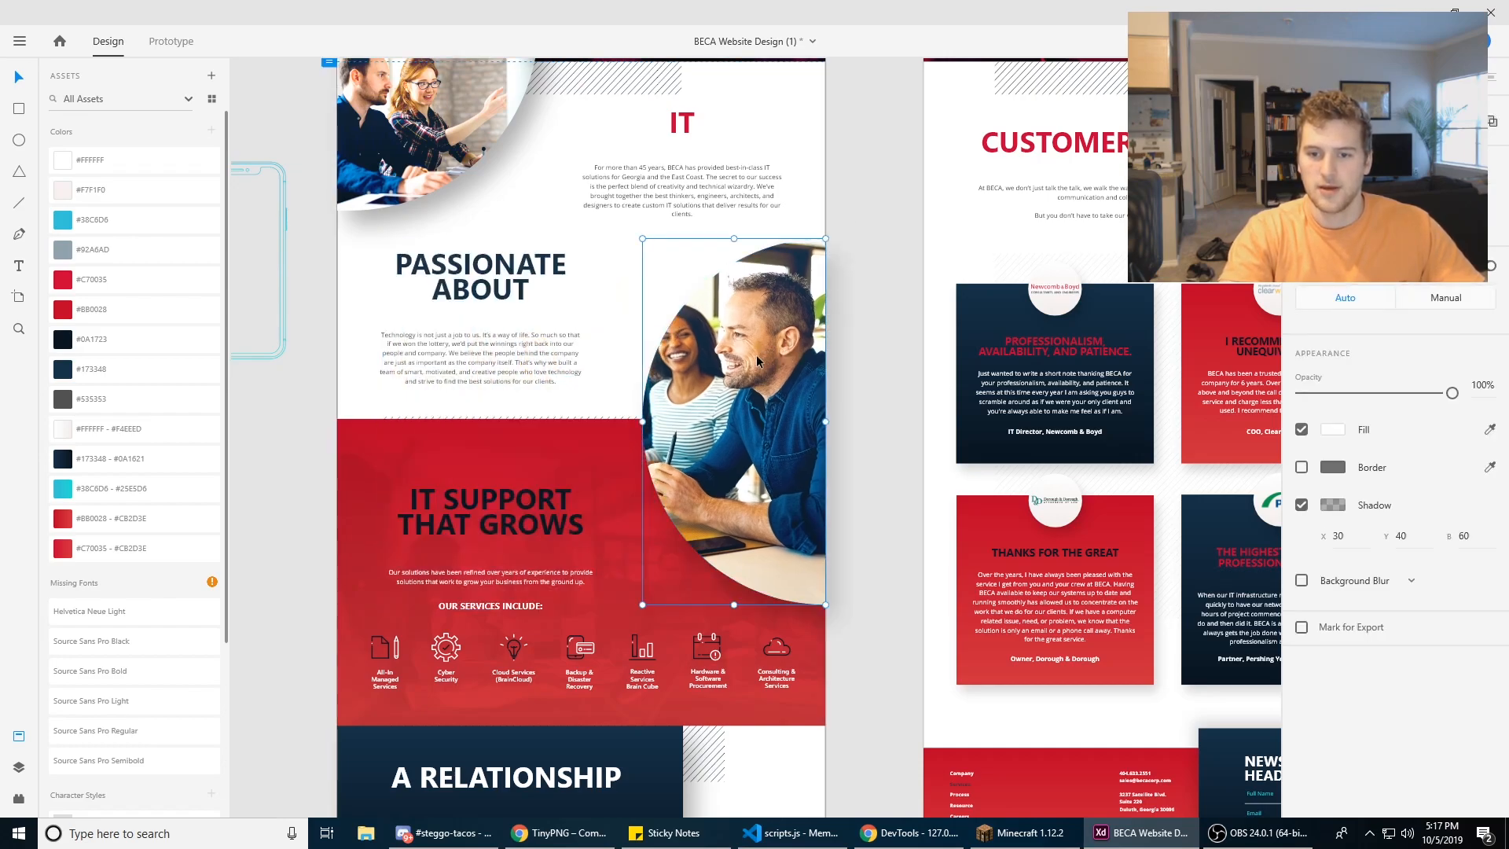
double_click(761, 355)
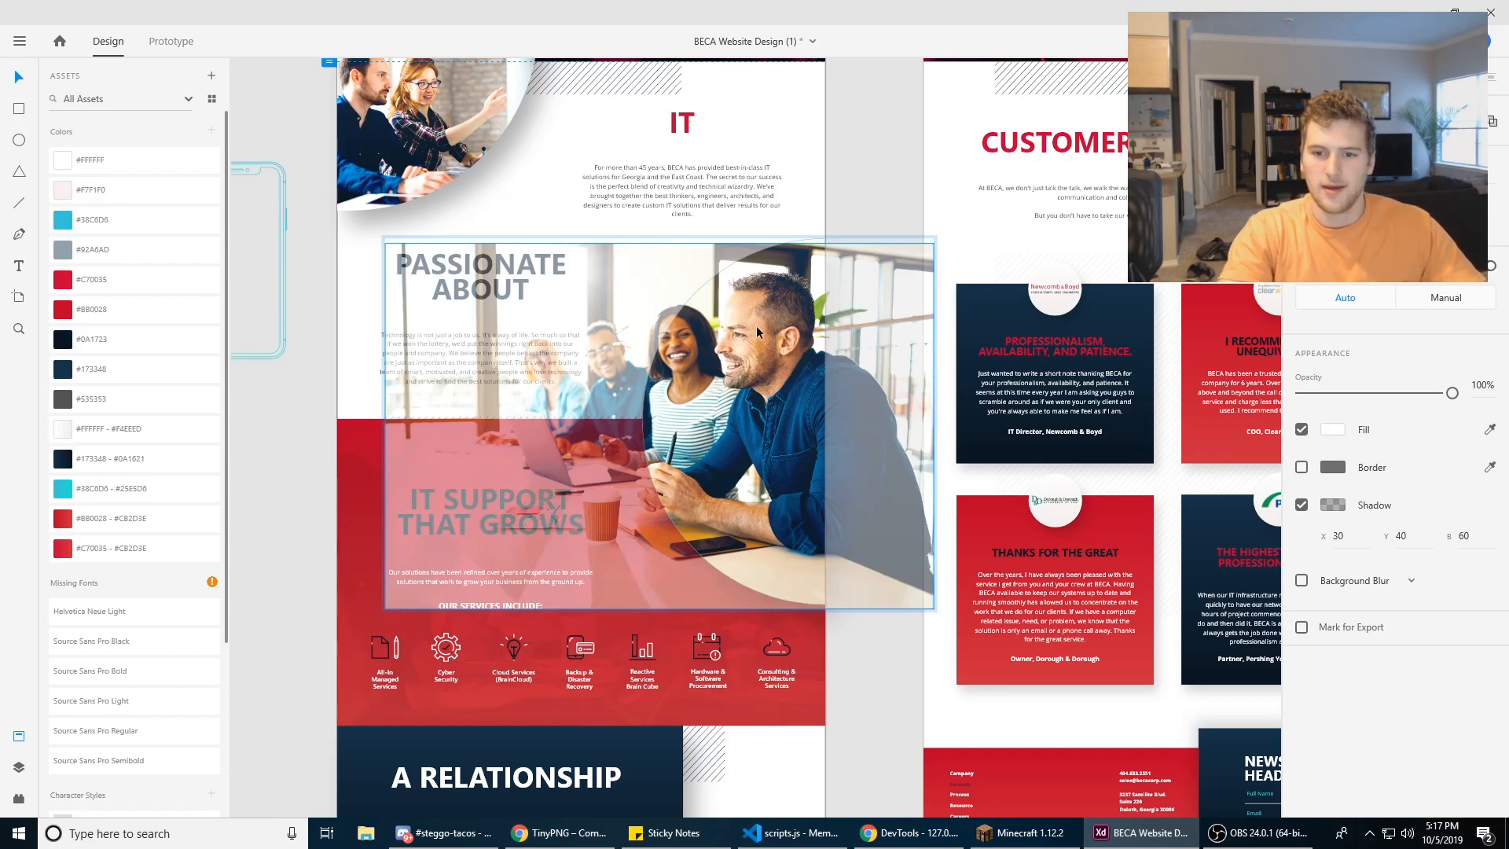
left_click_drag(756, 325, 759, 319)
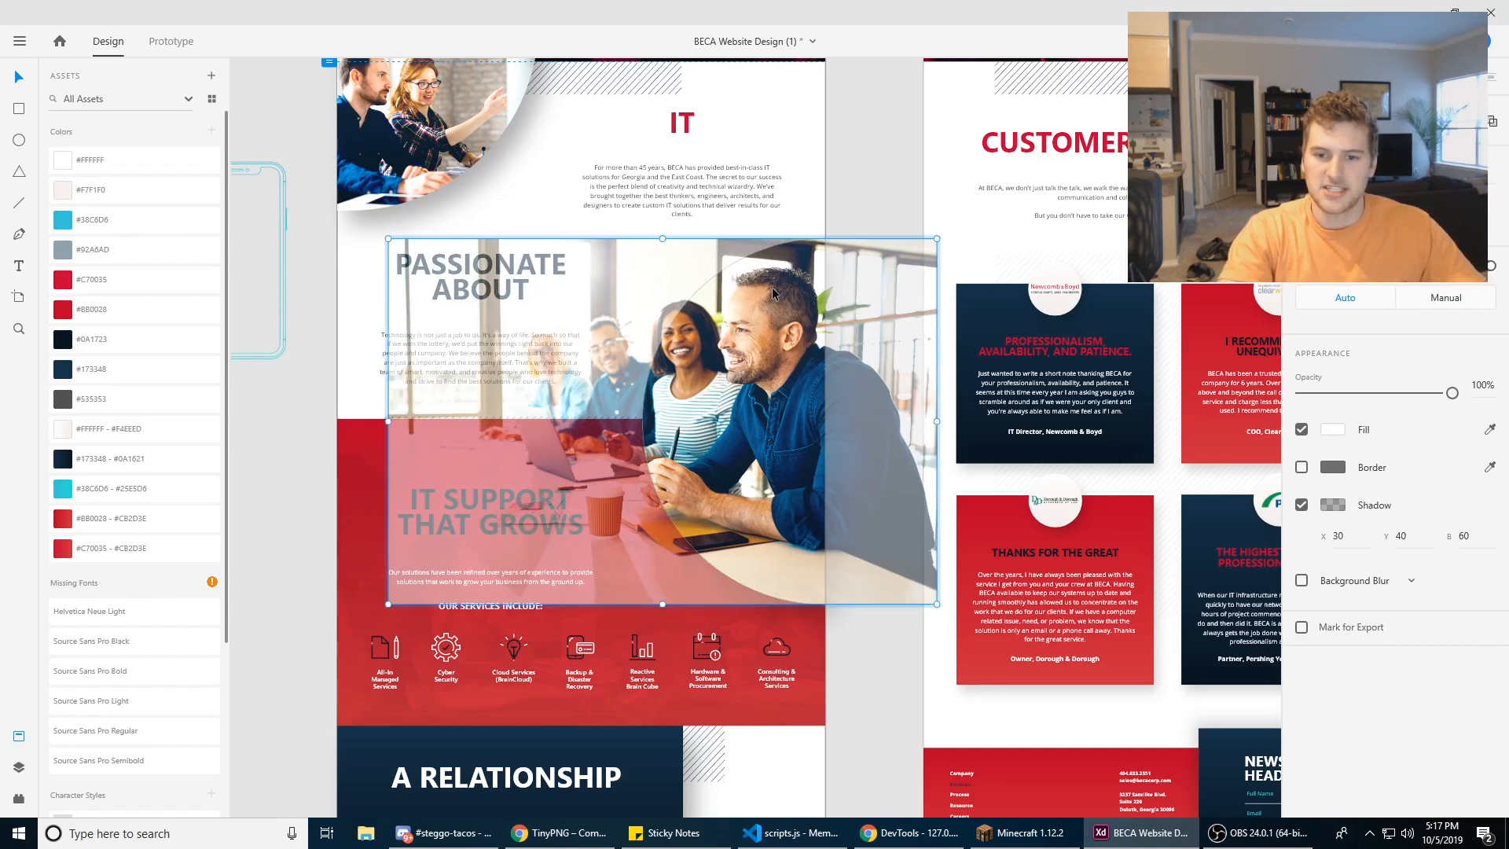
left_click(850, 188)
Step: Draw a large white rectangle on the empty canvas below the Testimonials artboard
scroll(931, 306, "down", 3)
left_click_drag(1074, 565, 686, 406)
scroll(935, 402, "down", 3)
left_click(19, 109)
left_click_drag(623, 445, 897, 624)
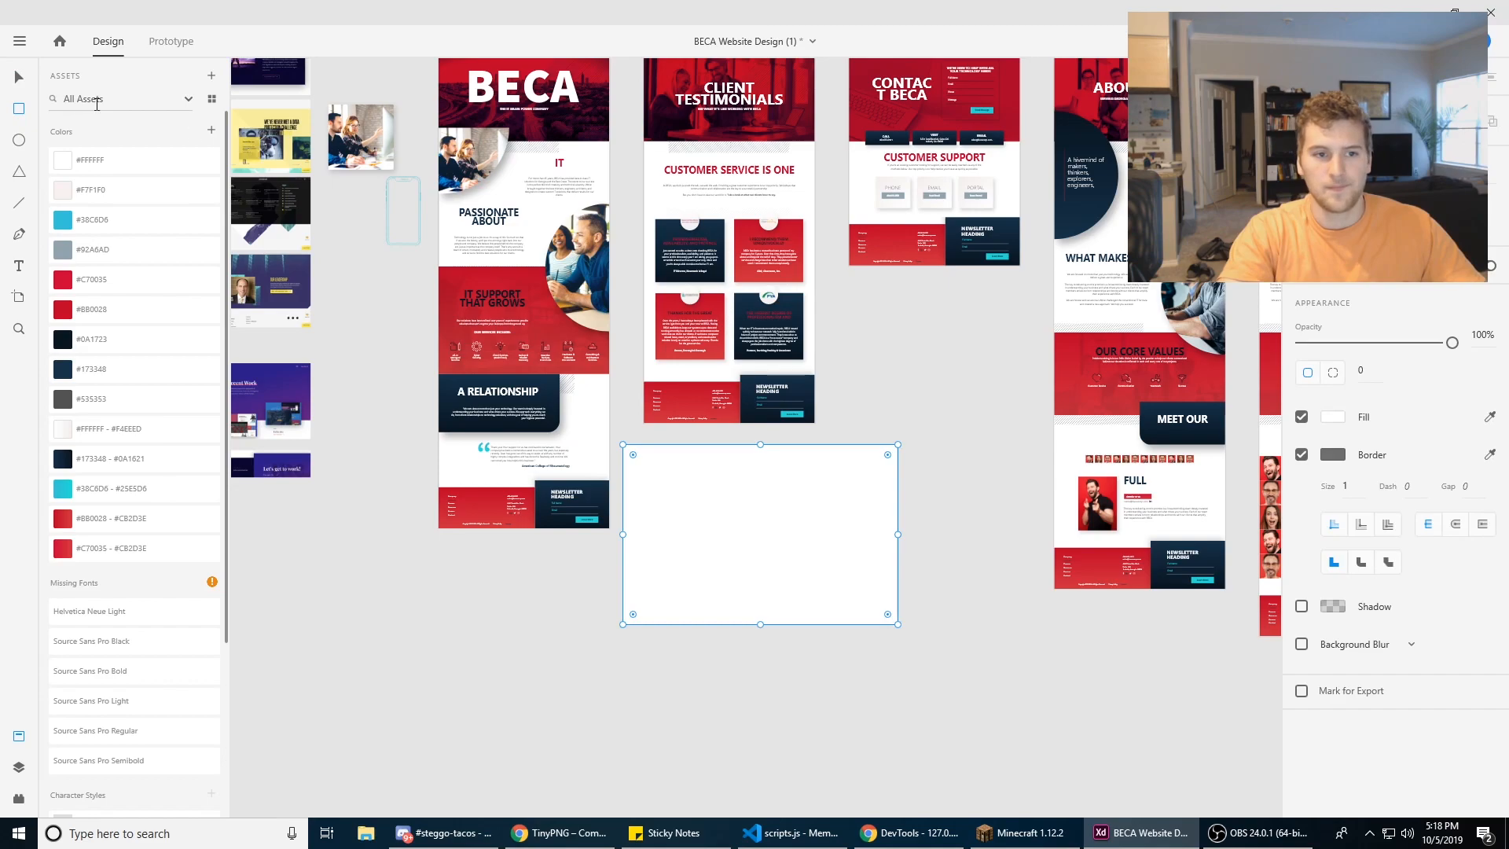
left_click(19, 79)
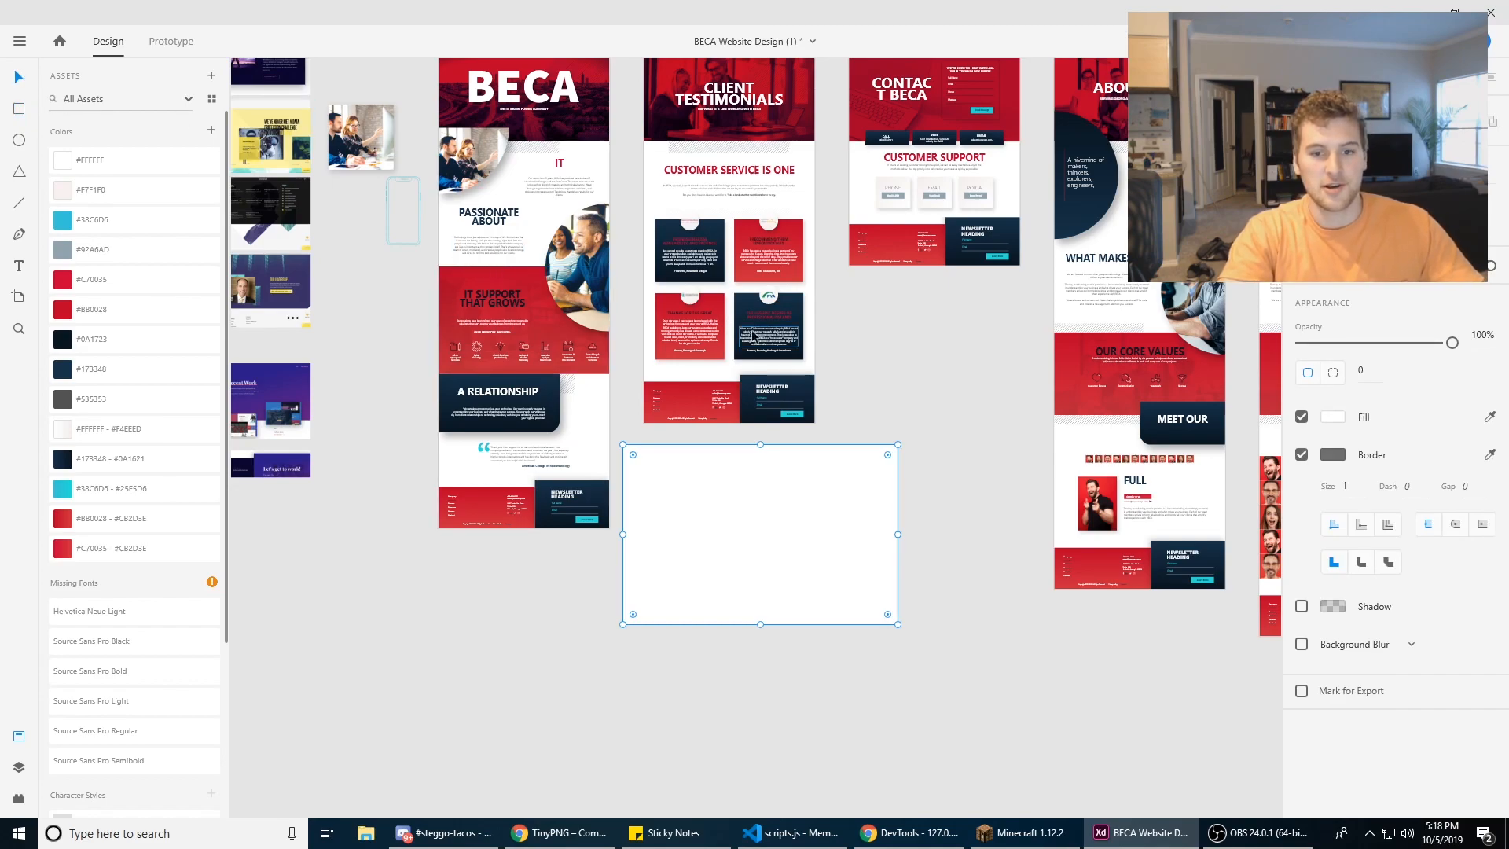
Step: Place a copy of the curved homepage photo on the white rectangle below the Testimonials artboard
double_click(584, 259)
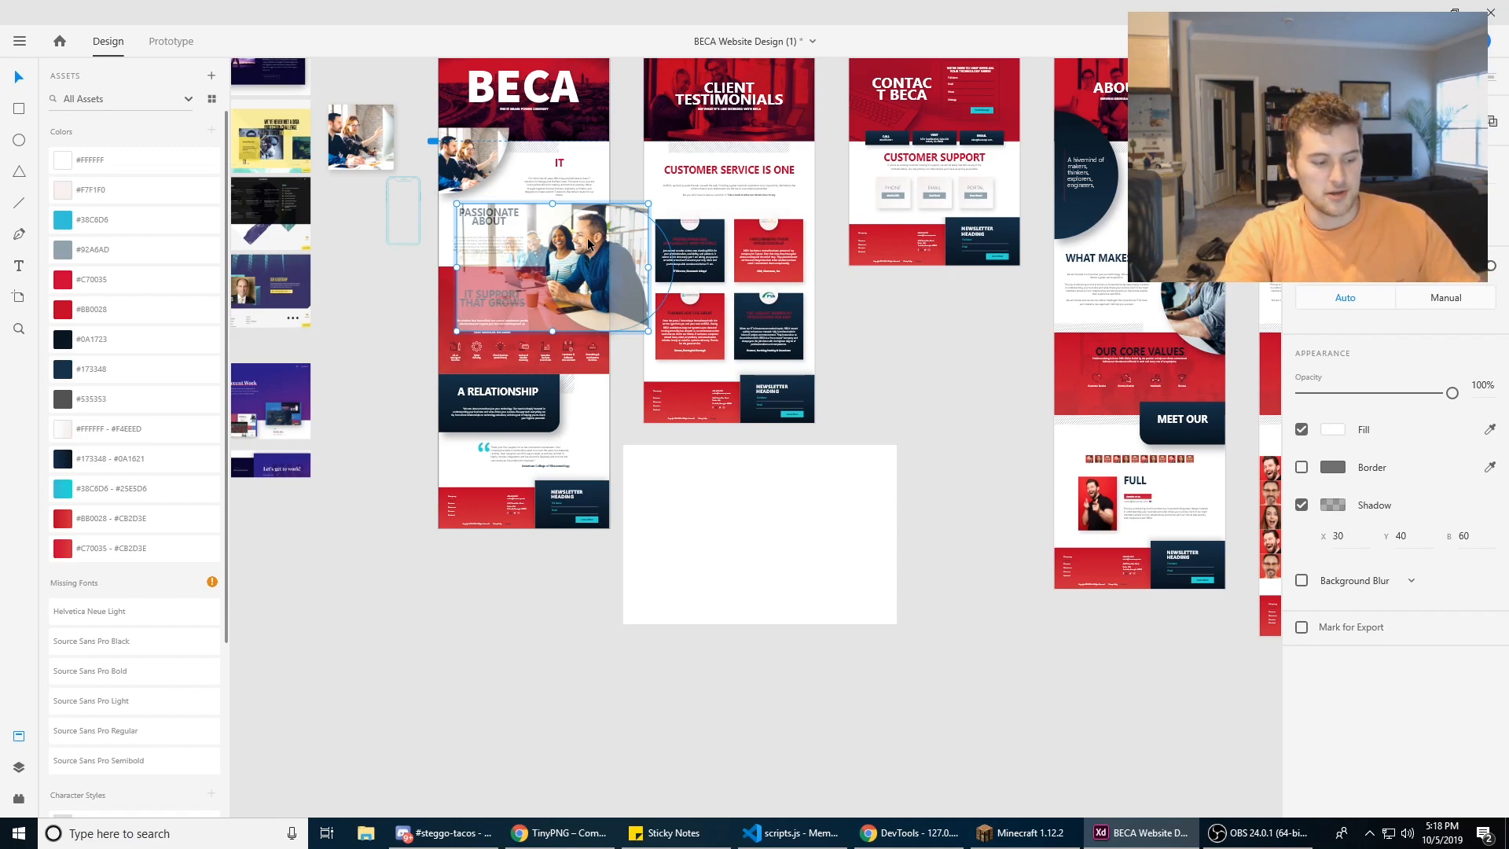
key("Escape")
left_click_drag(576, 251, 622, 528)
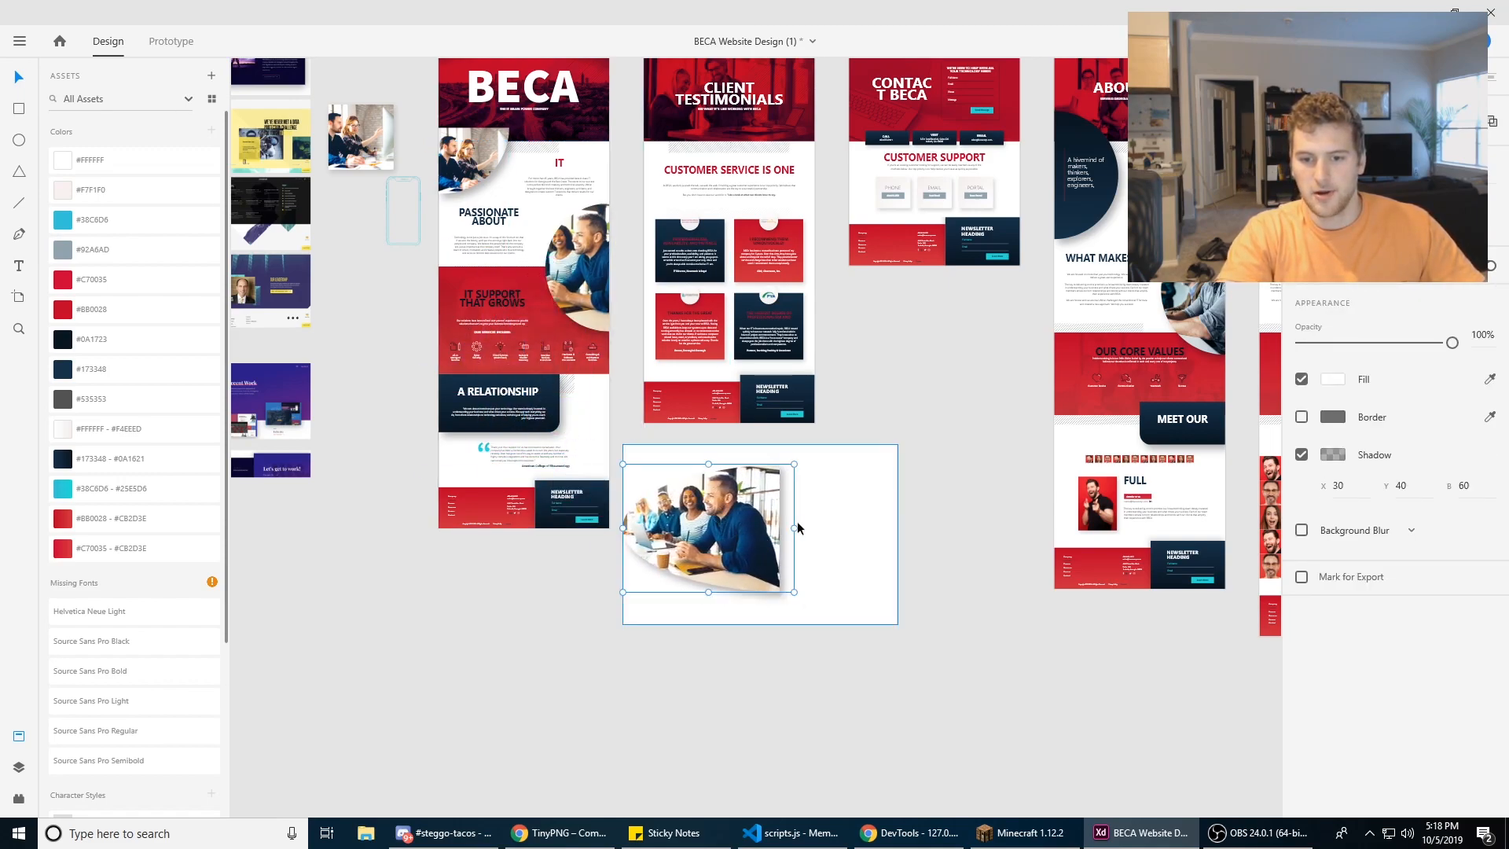
Step: Enlarge the photo copy's mask to match the white rectangle, and shrink and center the image inside it
left_click_drag(793, 592, 891, 618)
left_click_drag(892, 464, 898, 445)
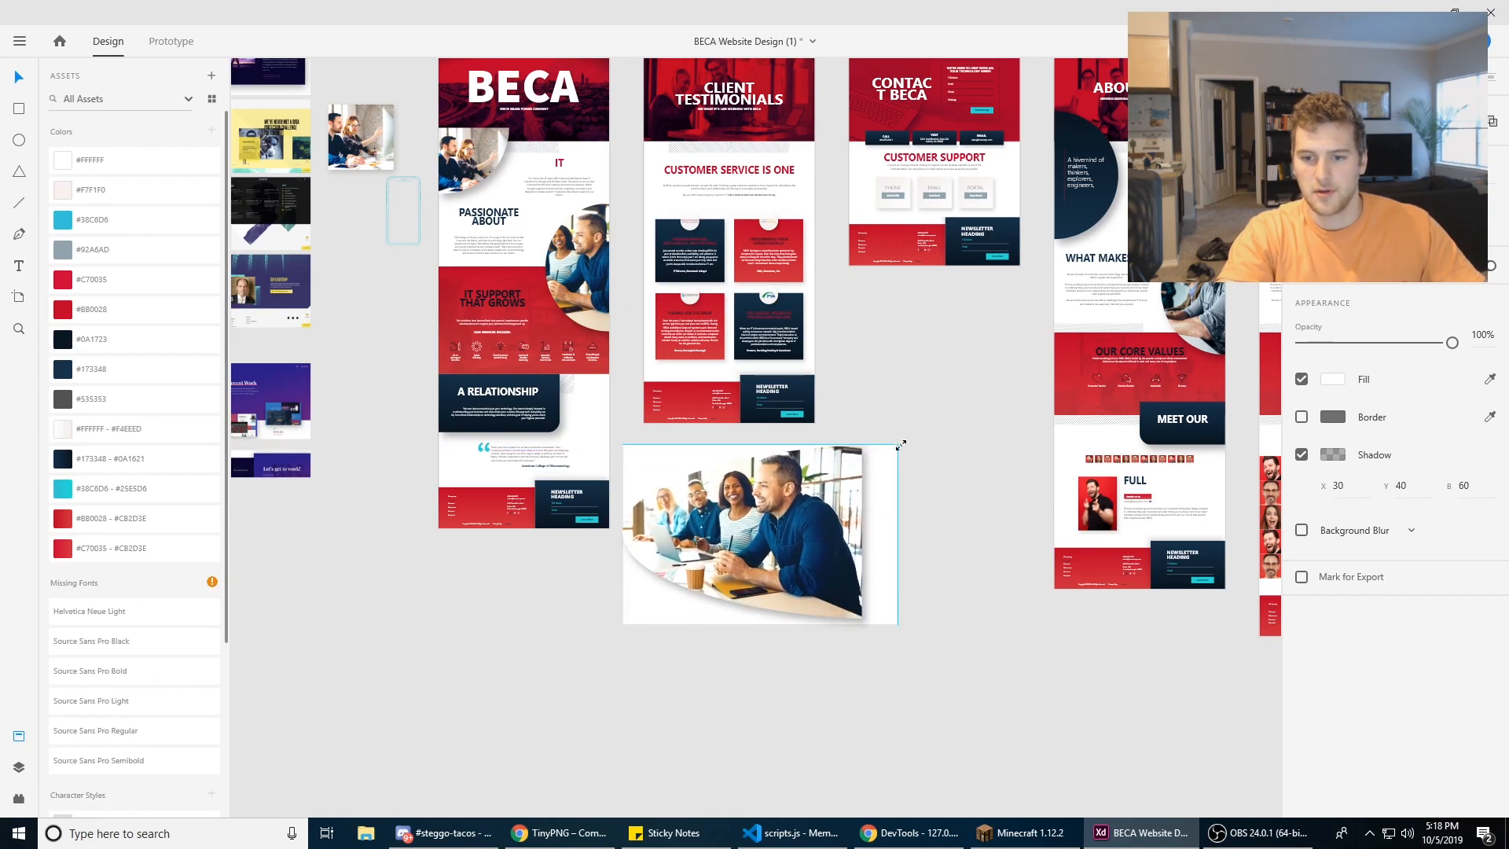
double_click(769, 528)
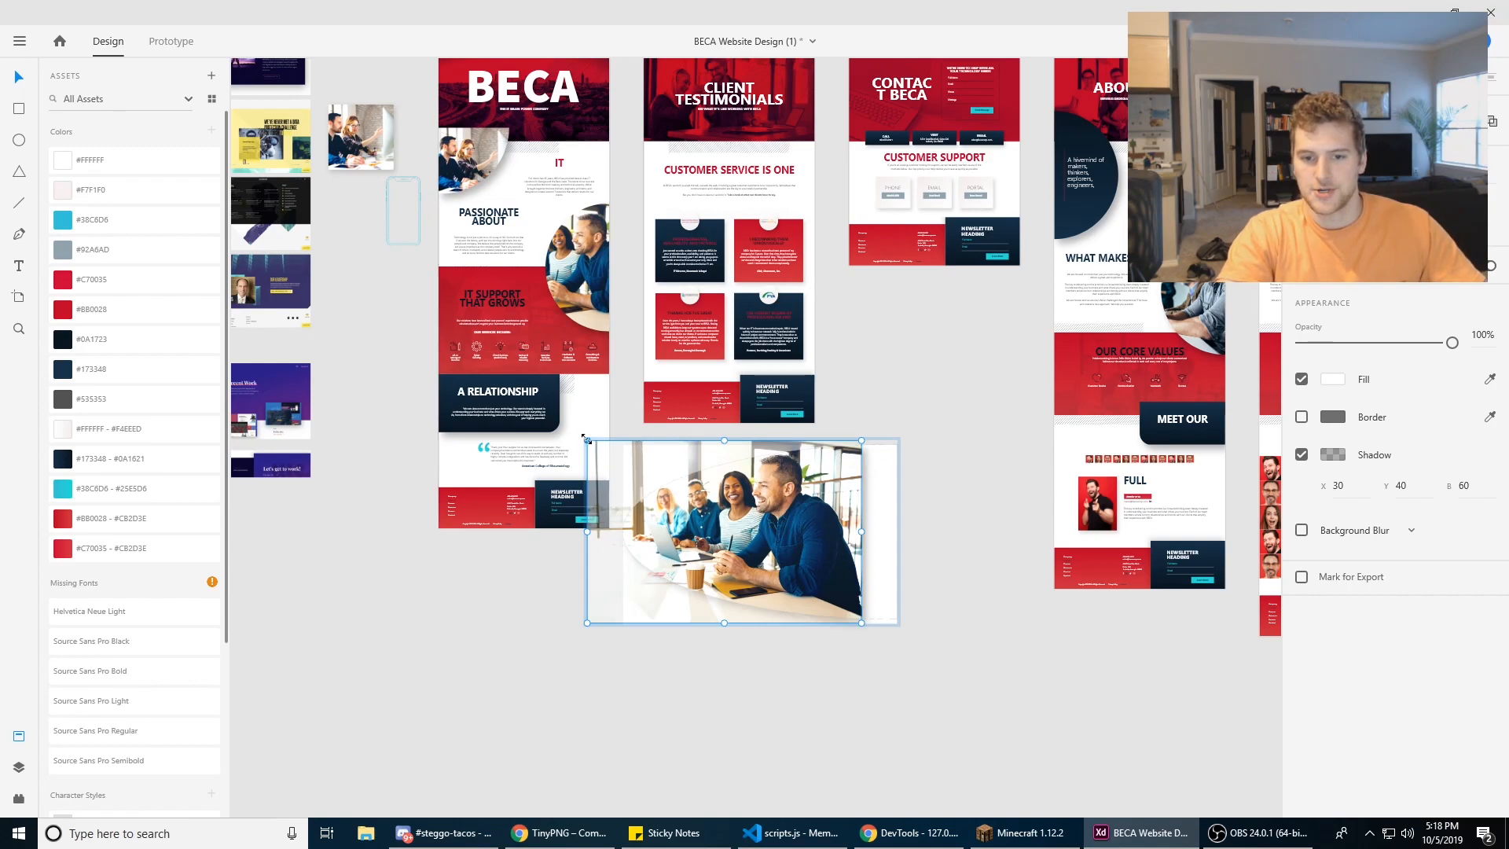
left_click_drag(594, 445, 717, 517)
left_click_drag(797, 554, 791, 520)
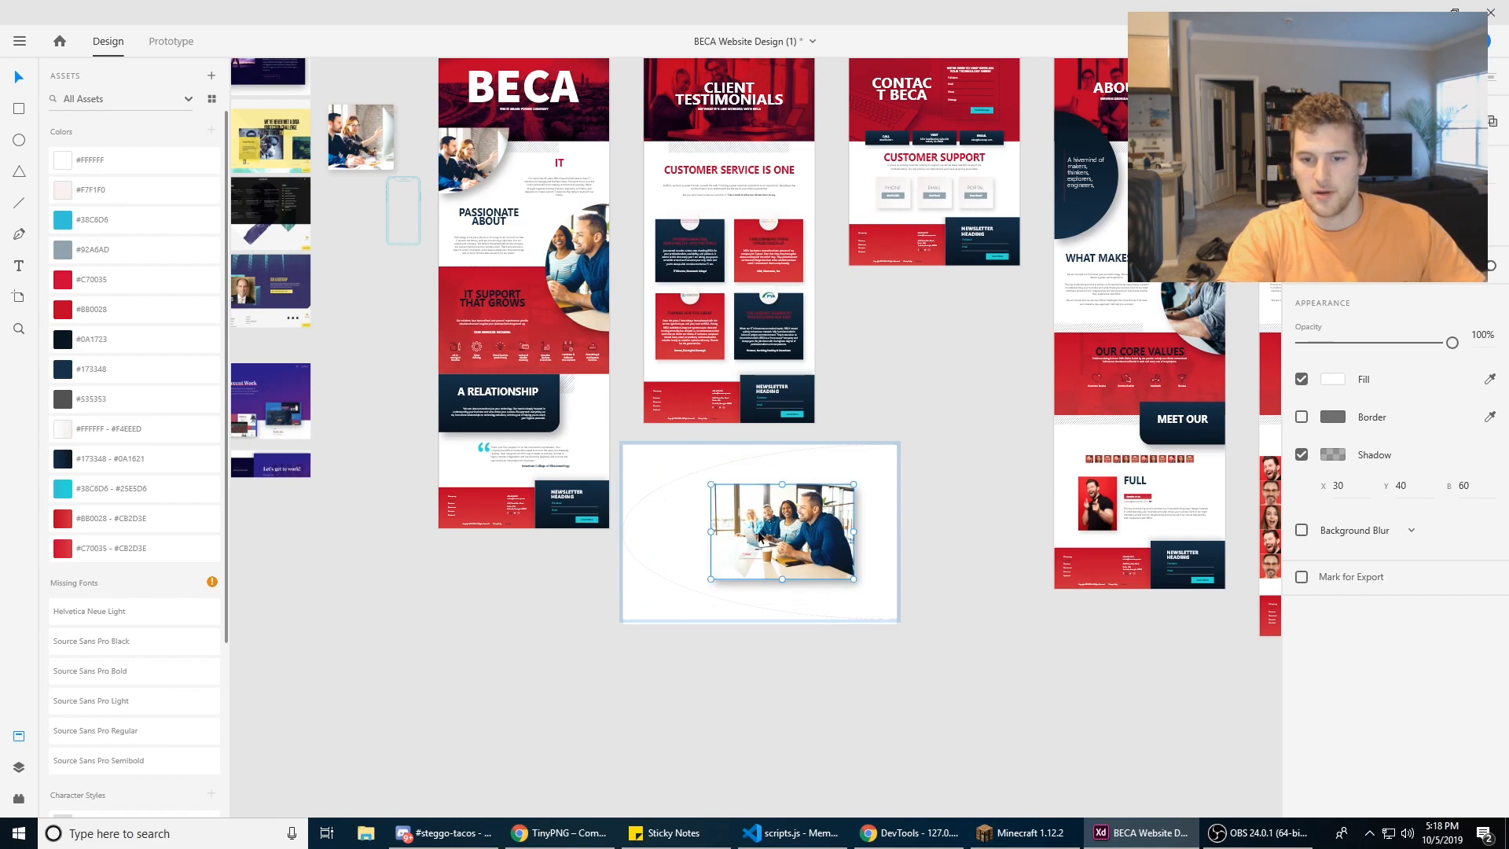
Step: Turn off the shadow on the masked photo over the white rectangle
scroll(796, 545, "up", 6)
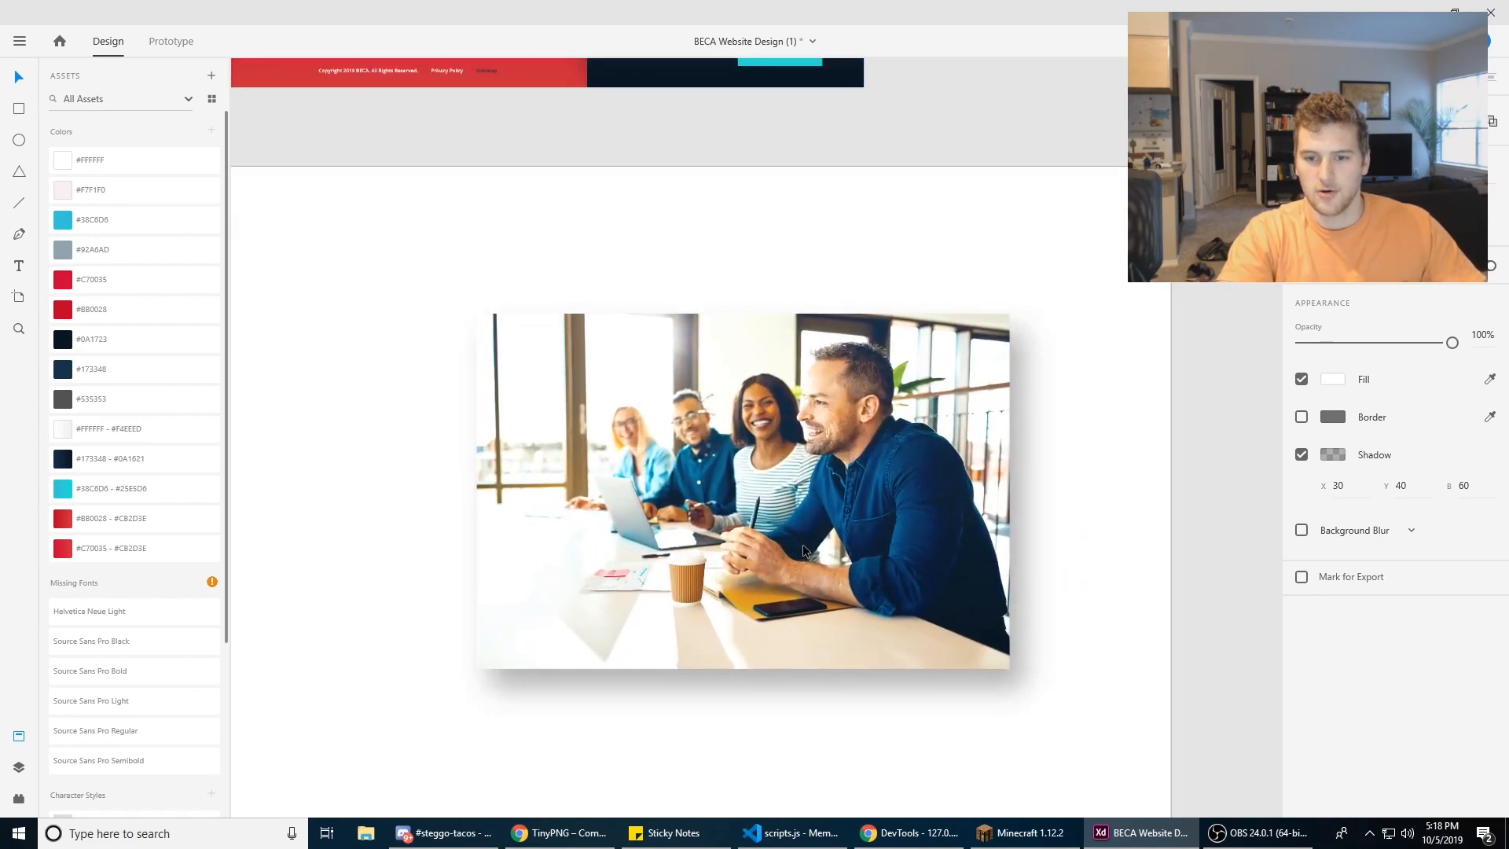
left_click(1301, 456)
left_click(1034, 529)
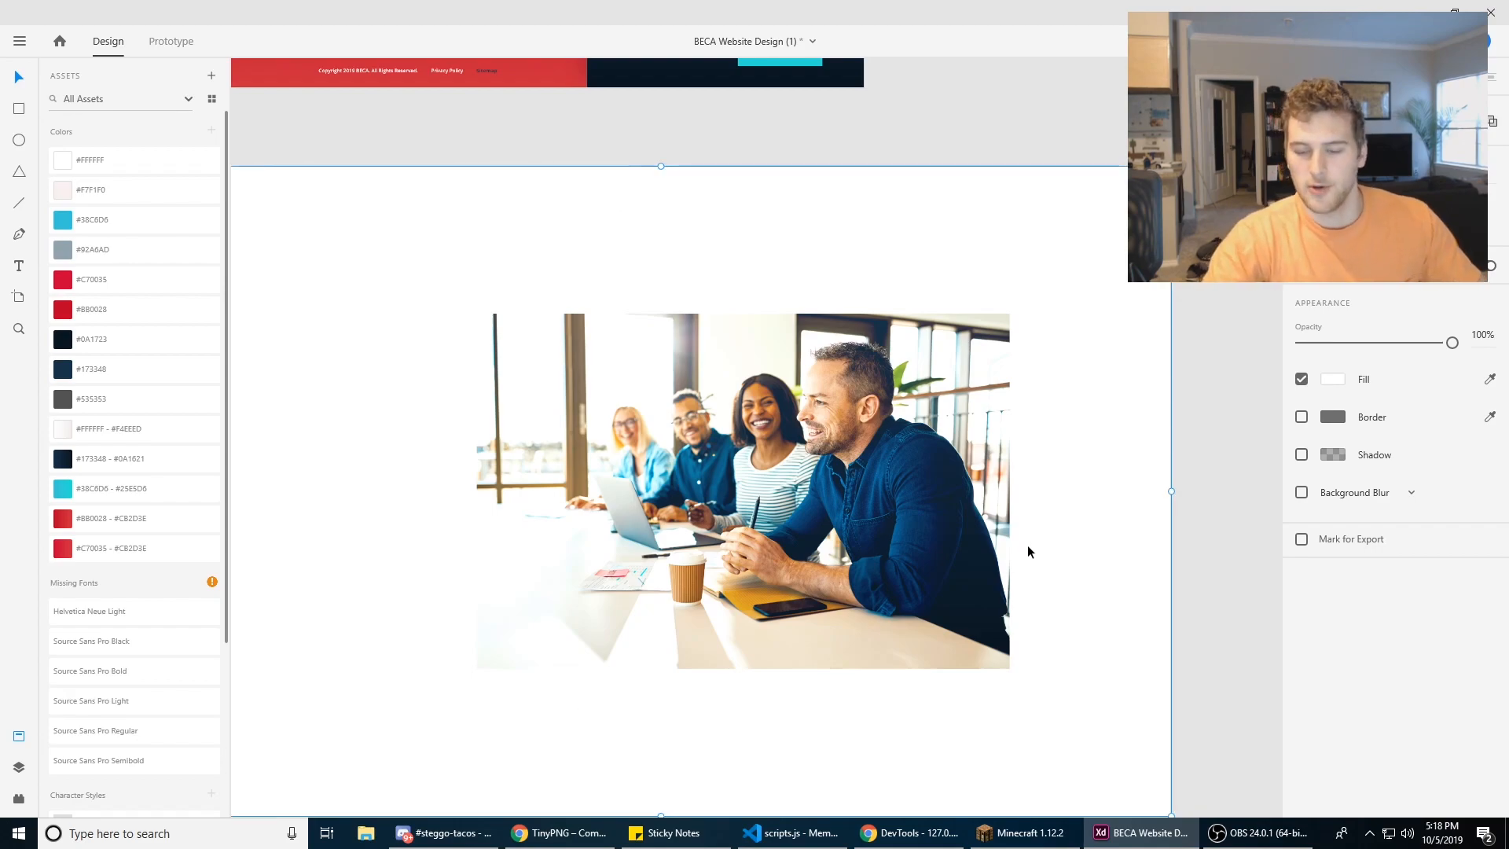
Step: Export the masked photo to the desktop as a PNG for Design at 1x
left_click(882, 547)
key("Escape")
key("ctrl+e")
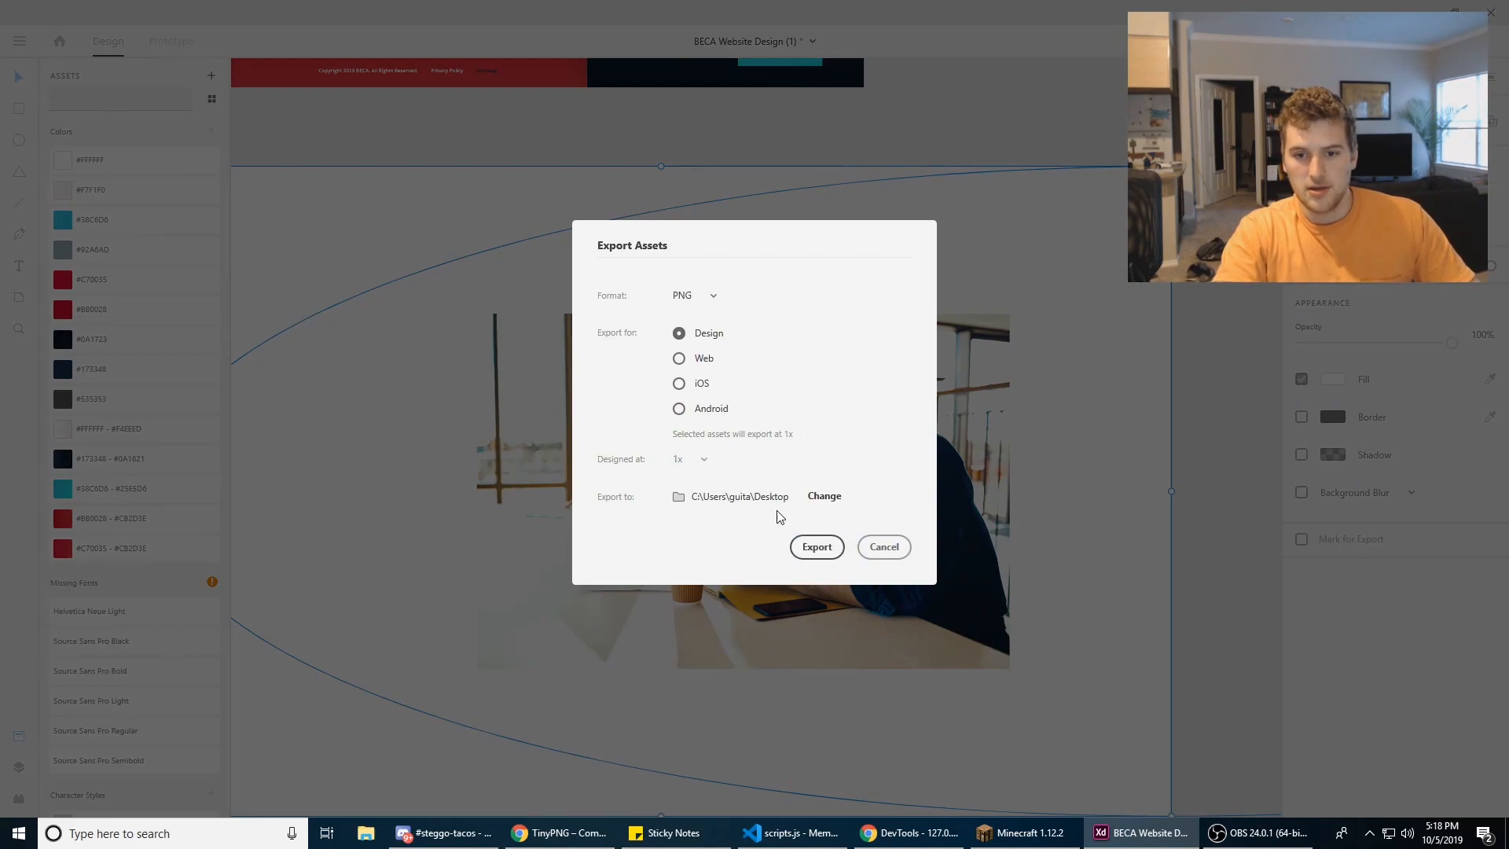
left_click(817, 547)
Step: Open the exported Subtraction 5.png from the desktop to check it, close it, and return to Adobe XD
key("super+d")
double_click(577, 531)
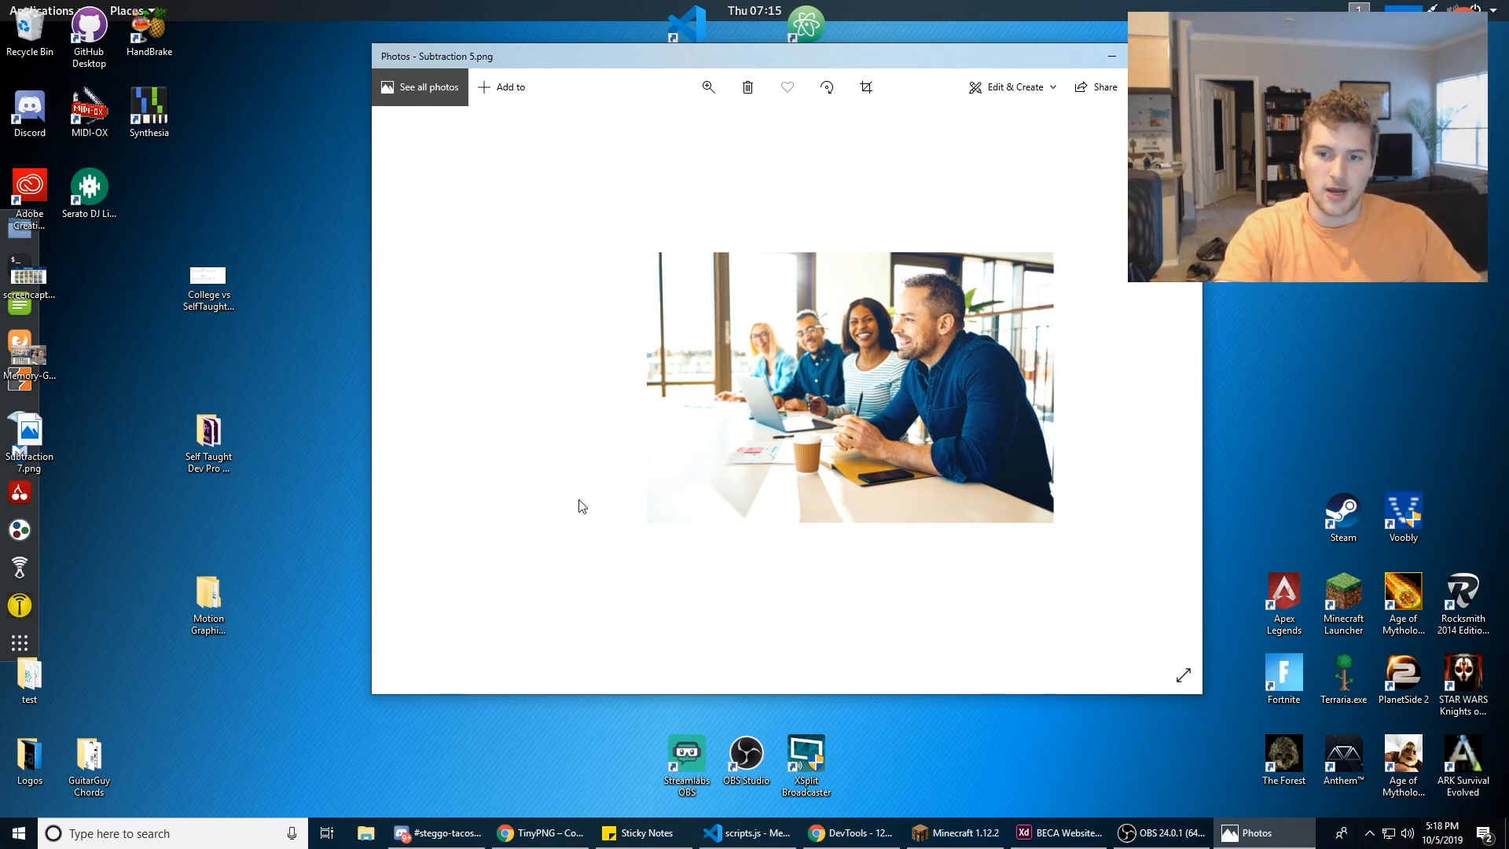
left_click(1184, 55)
left_click(1116, 832)
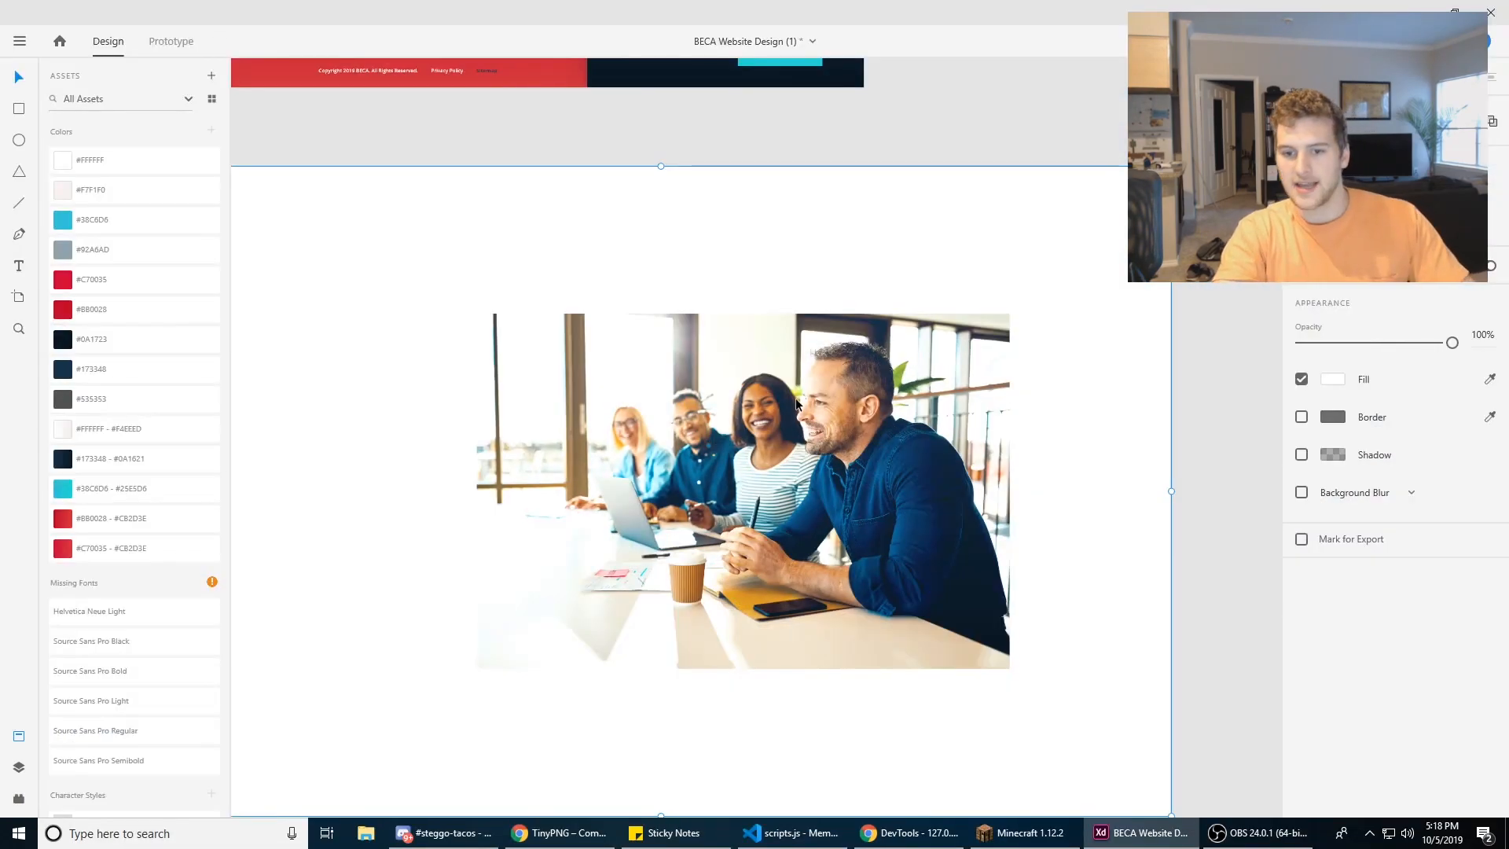
Step: Undo the photo copy's shadow, image and mask edits, its placement, and the drawing of the white rectangle
scroll(761, 402, "down", 5)
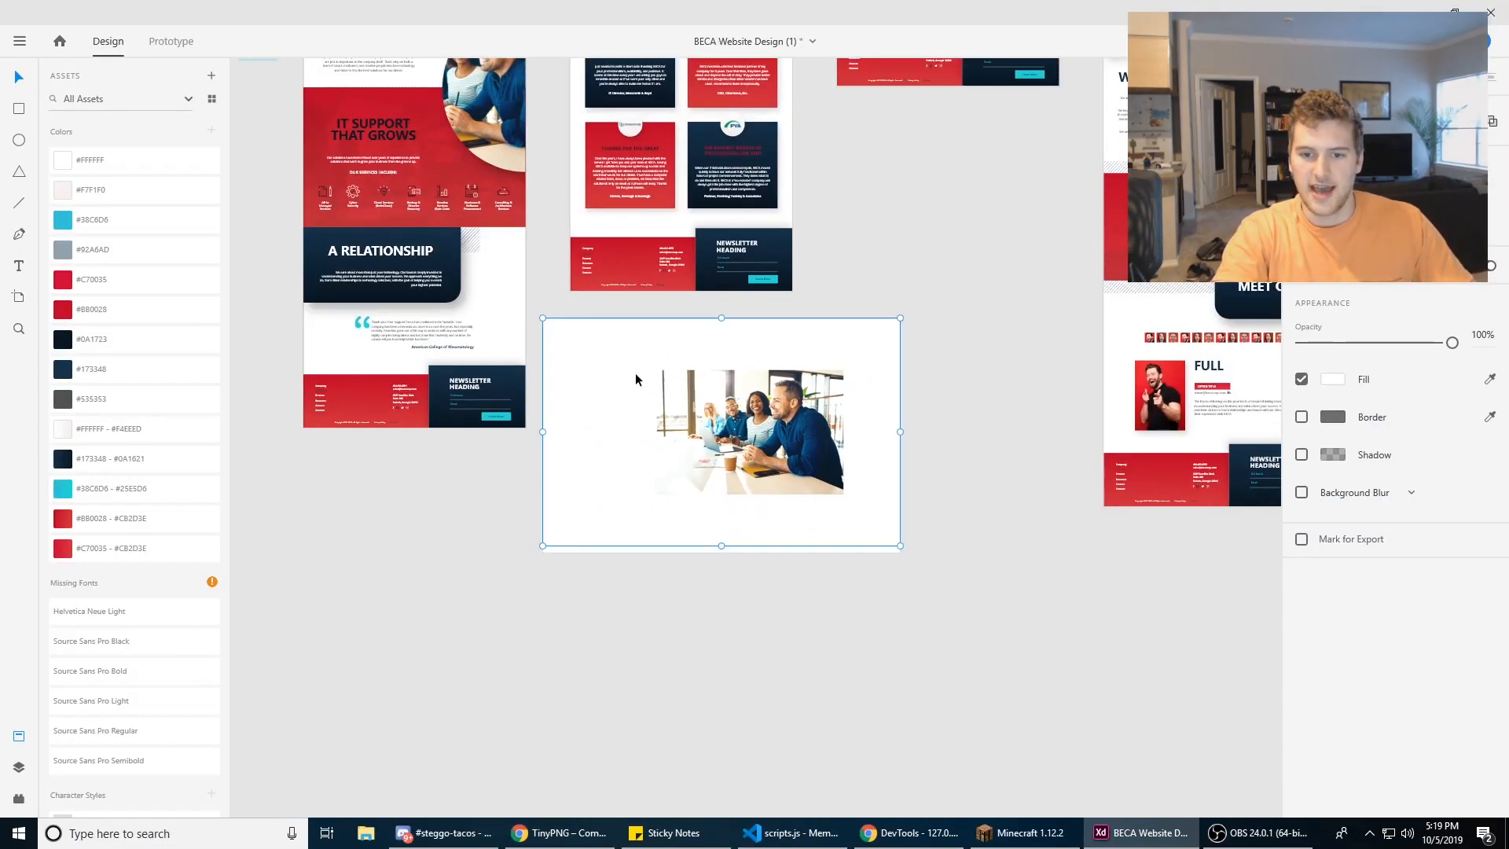
key("ctrl+z")
key("ctrl+z")
key("ctrl+z")
key("ctrl+z")
key("ctrl+z")
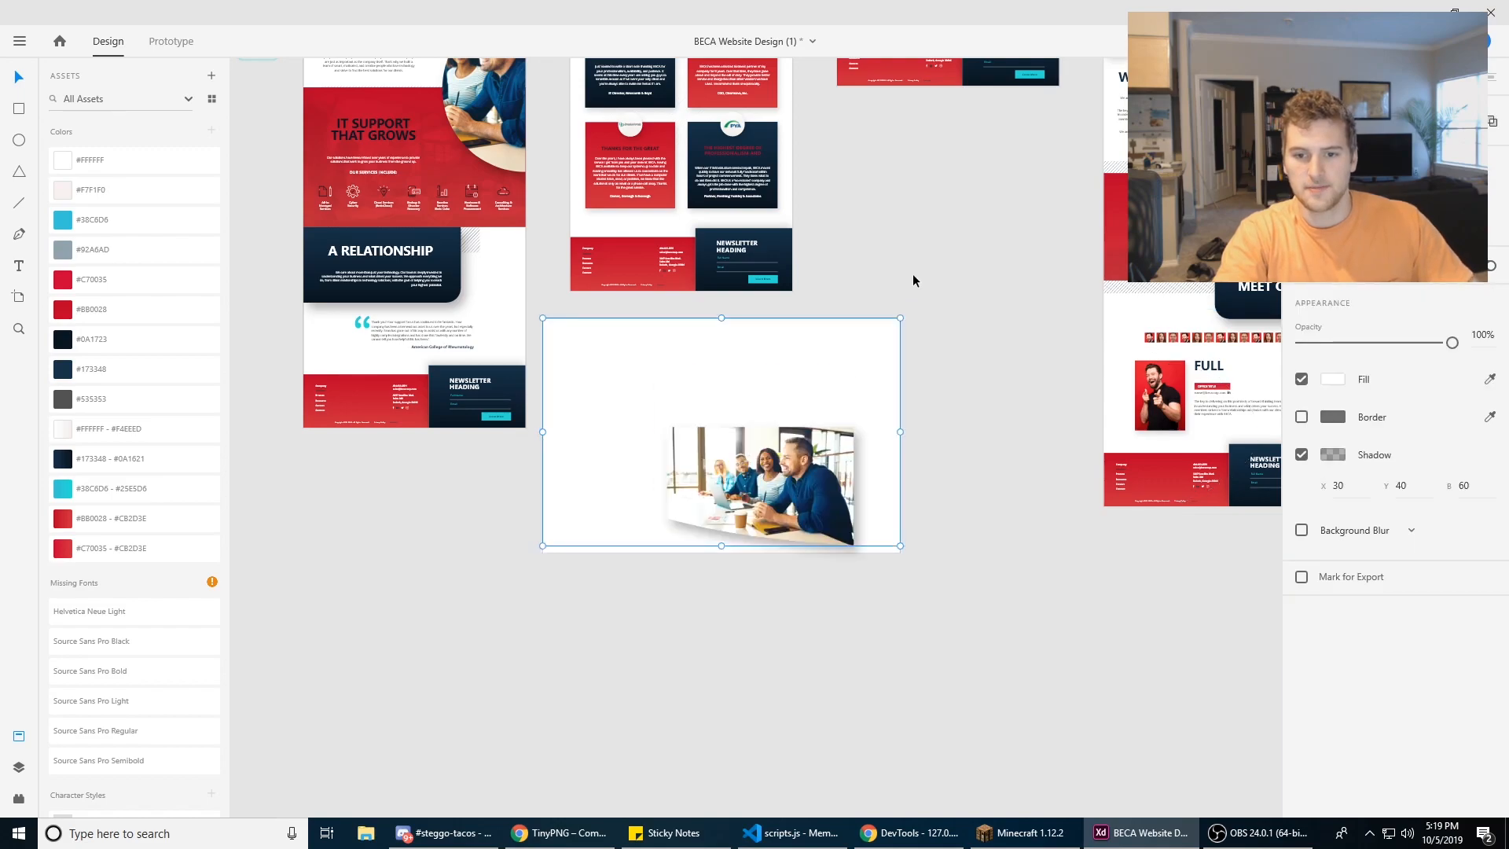
key("ctrl+z")
key("ctrl+z")
key("ctrl+z")
key("ctrl+z")
key("ctrl+z")
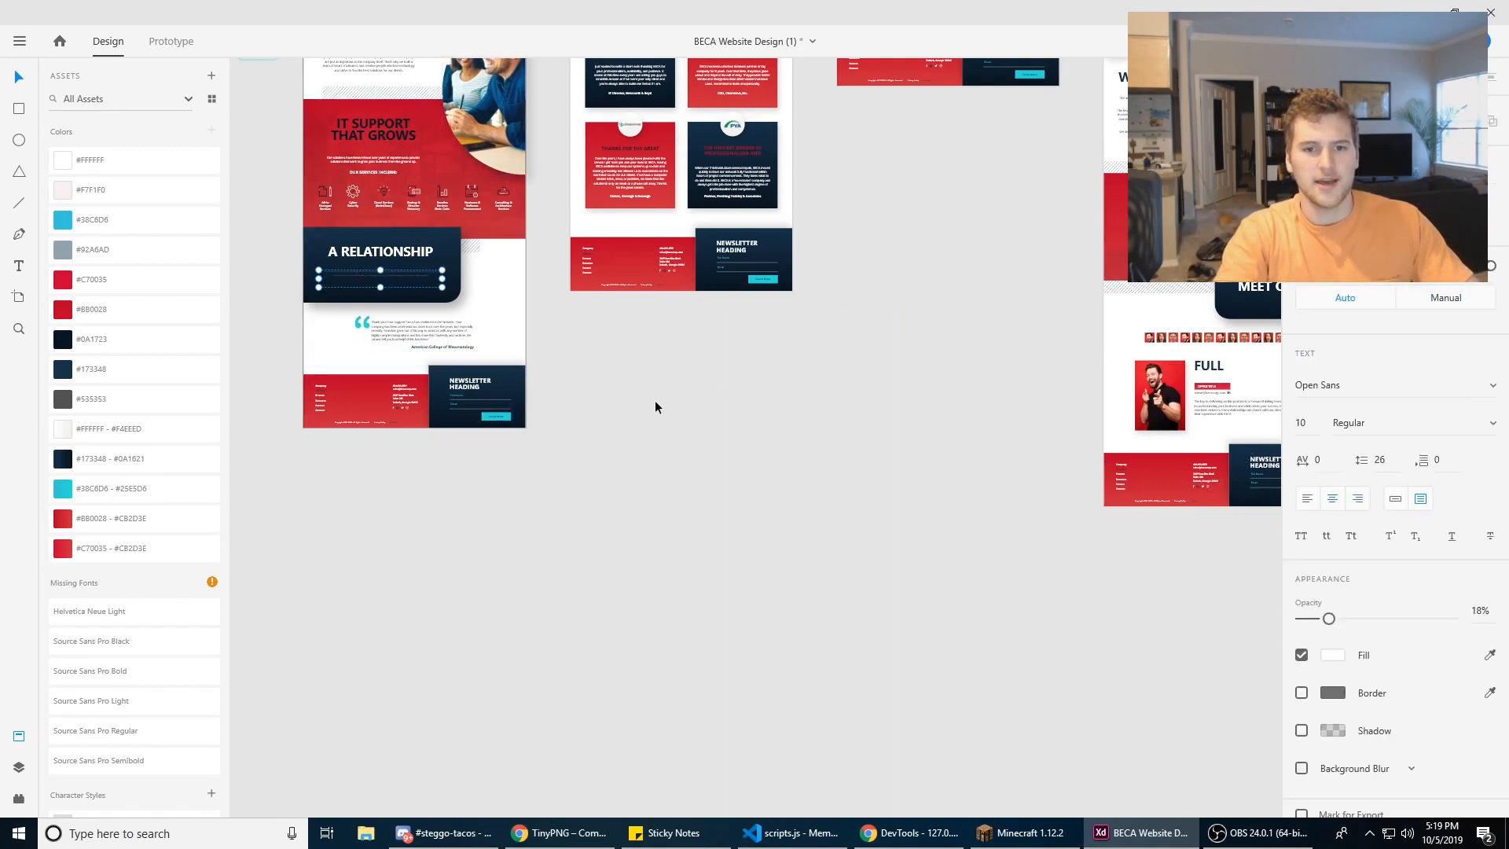
Step: Open the curved homepage photo's mask, review the commands available for its contents, and leave the mask
left_click_drag(552, 267, 623, 541)
scroll(563, 367, "up", 3)
double_click(563, 370)
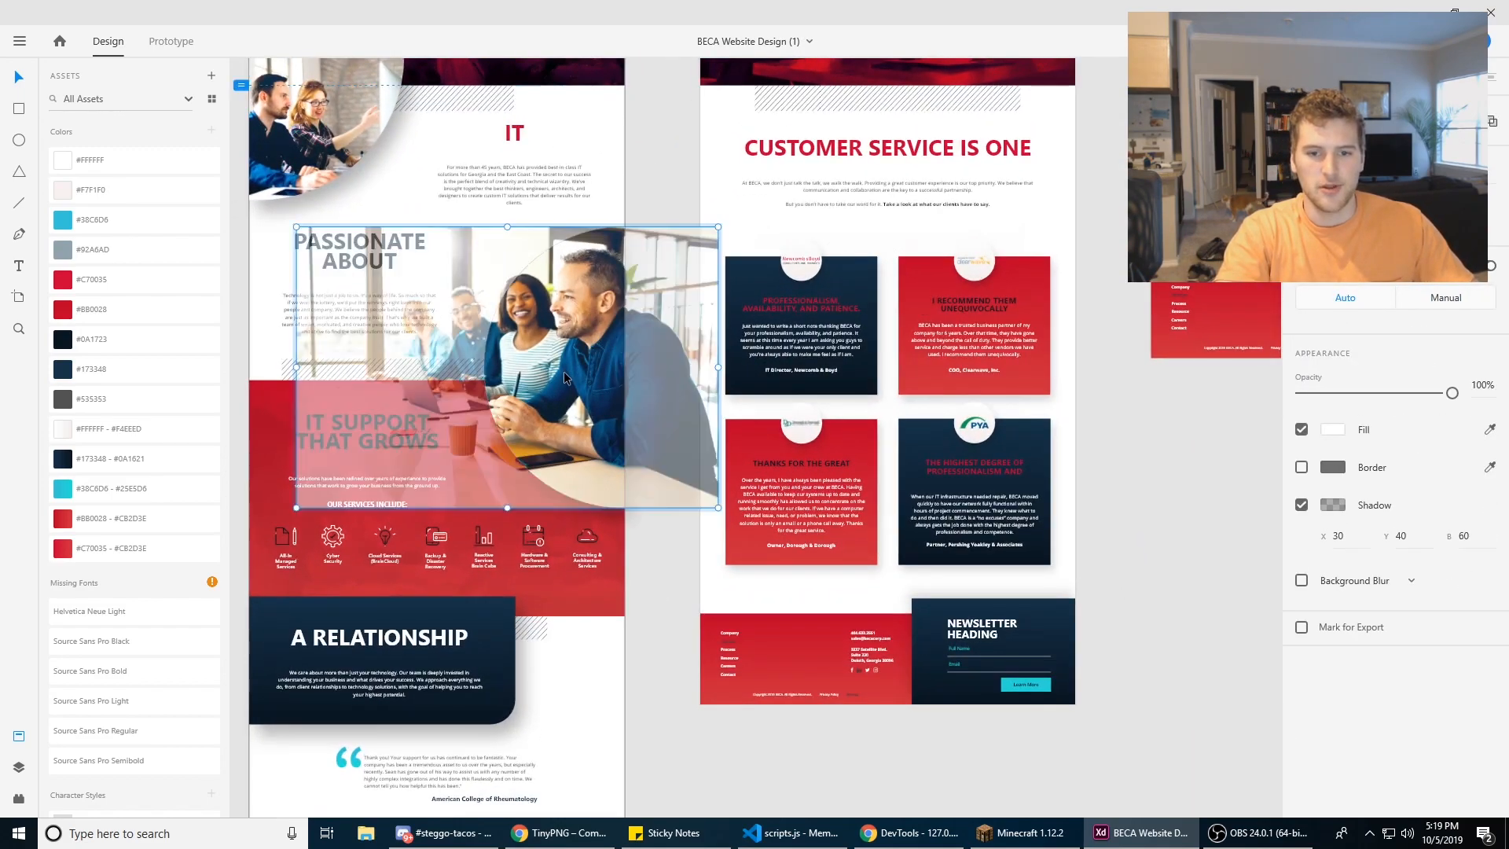
right_click(493, 347)
left_click(470, 365)
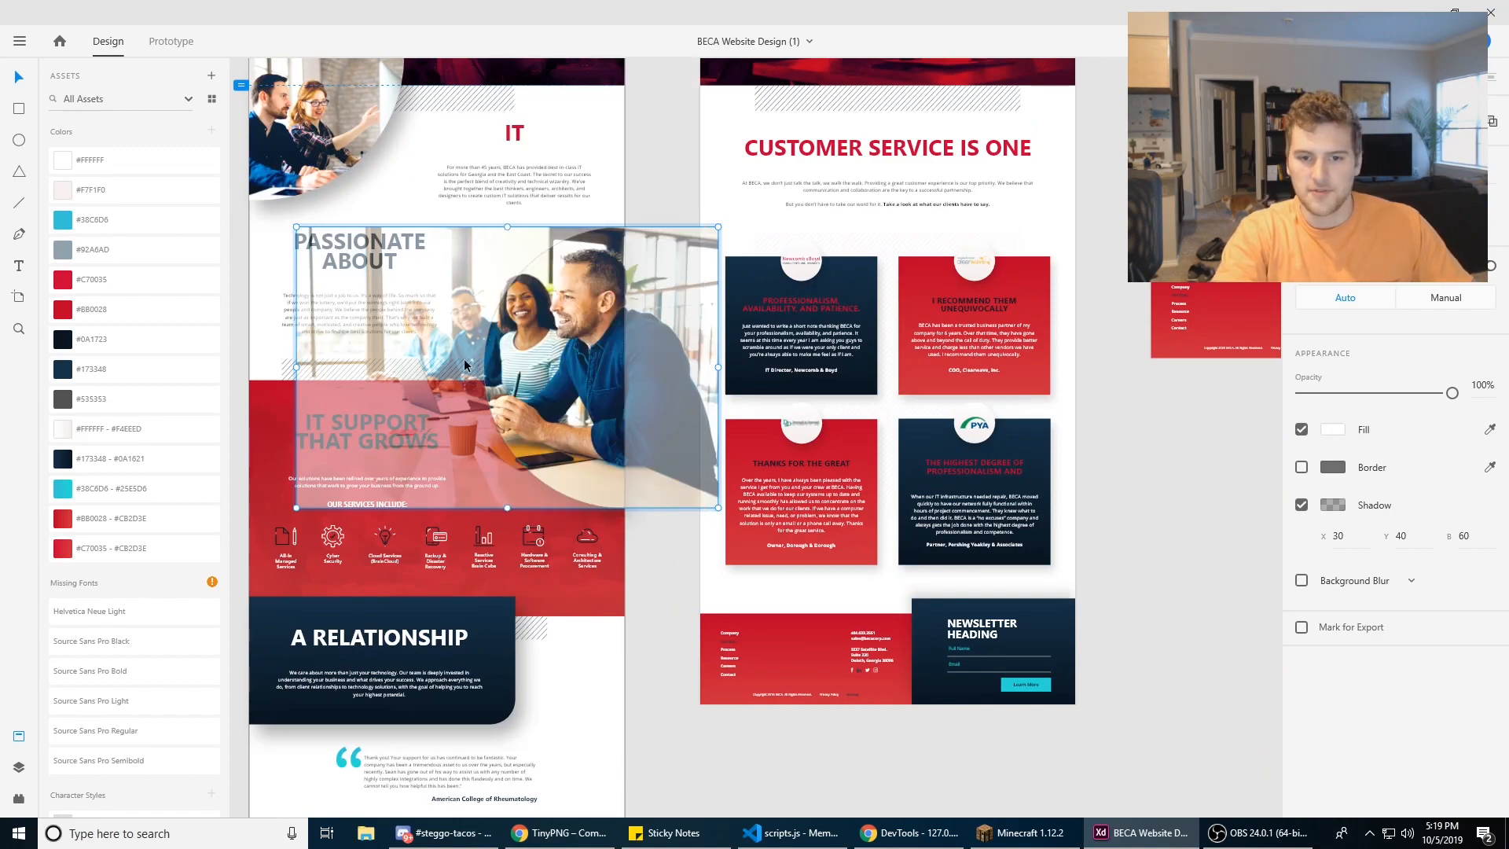
right_click(524, 367)
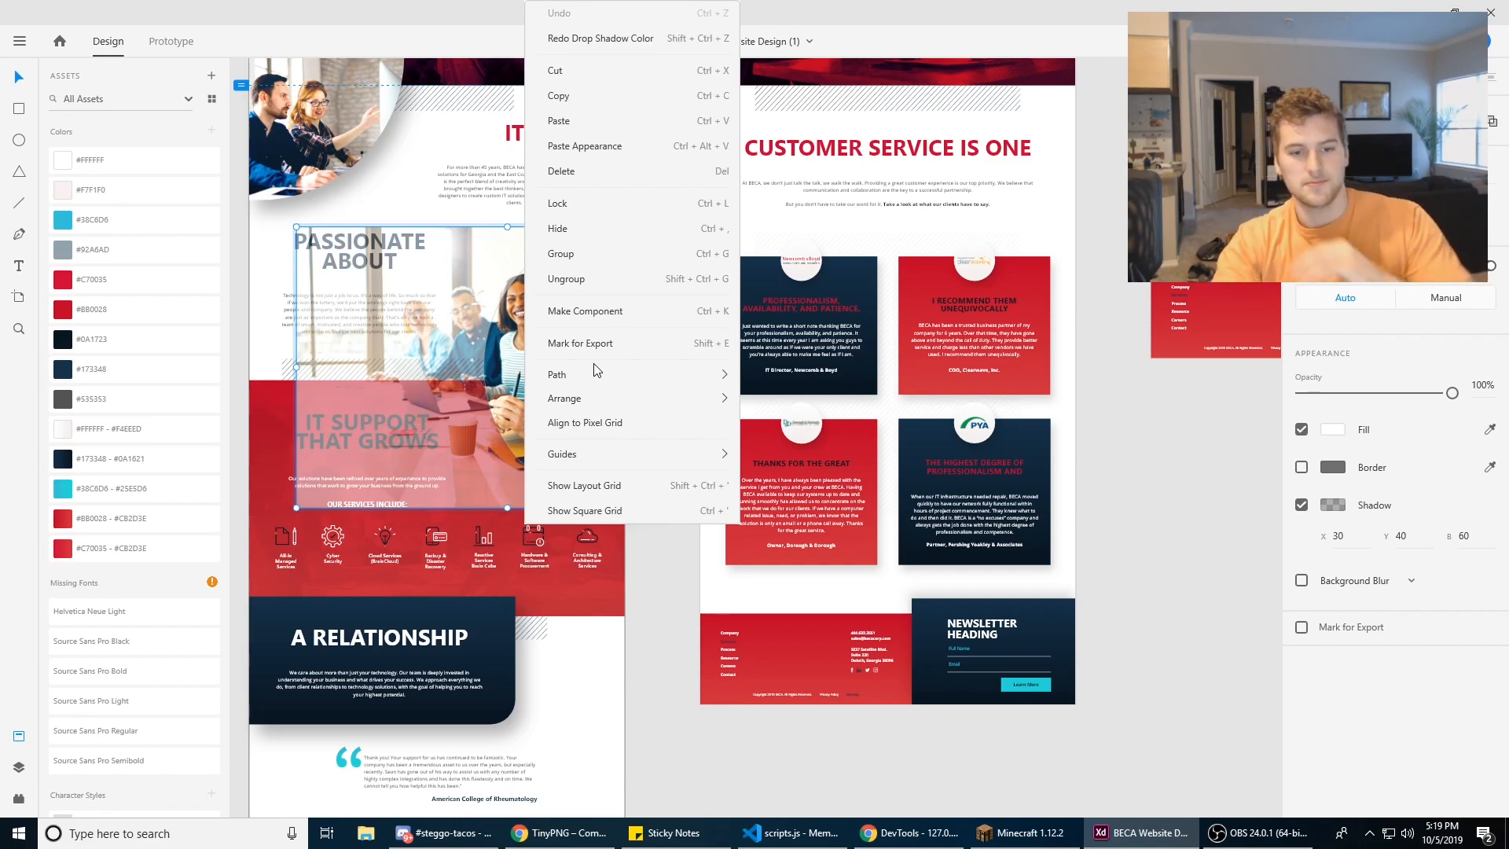
left_click(613, 714)
key("Escape")
mouse_move(671, 599)
left_mouse_down()
mouse_move(688, 582)
mouse_move(674, 587)
left_mouse_up()
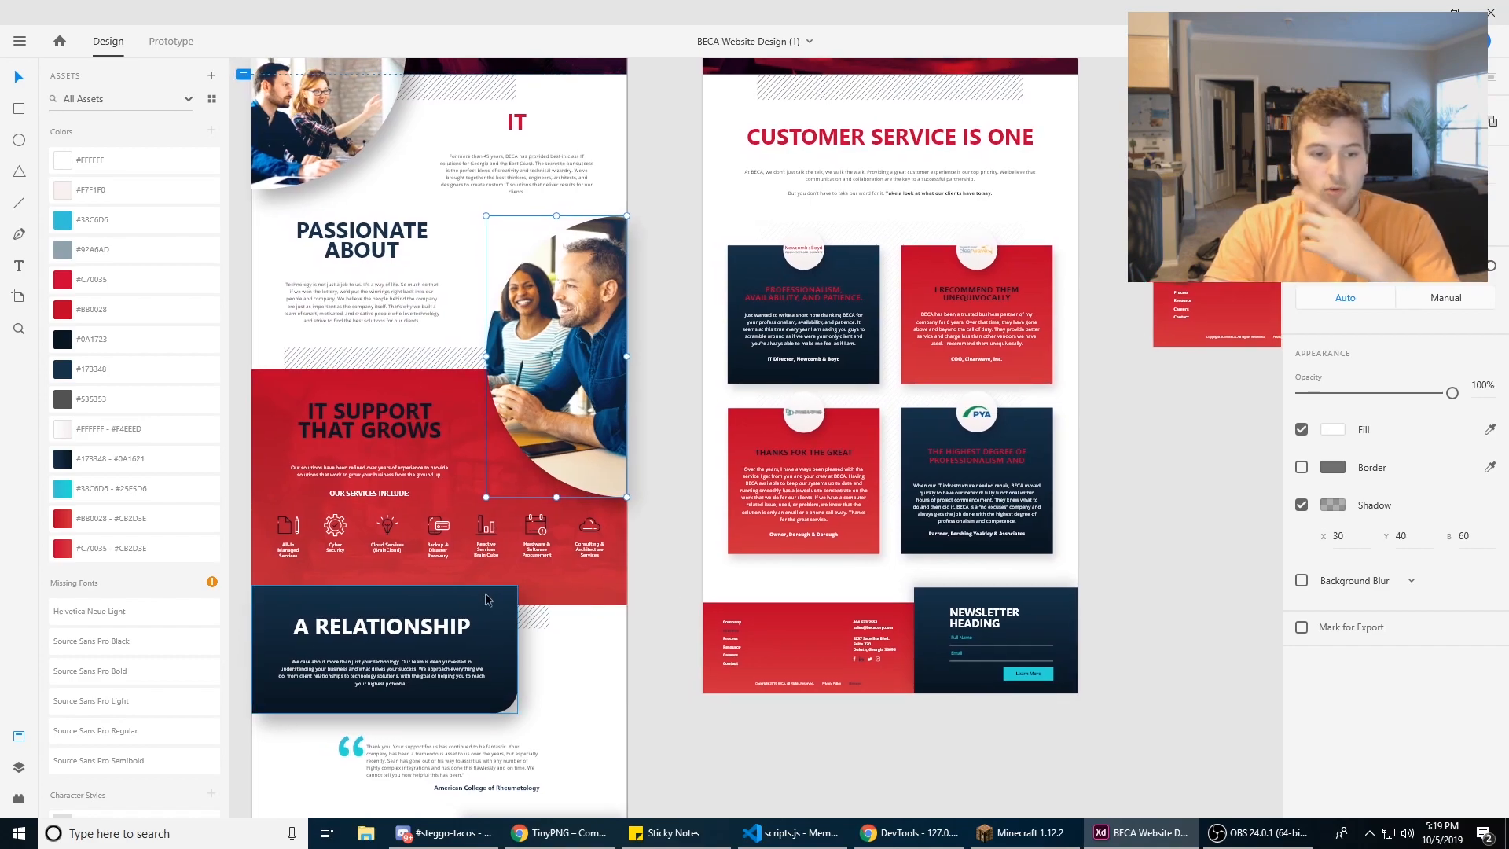
Step: Examine the Missing Fonts list in the document assets, including the Source Sans Pro Black entry
scroll(126, 370, "down", 5)
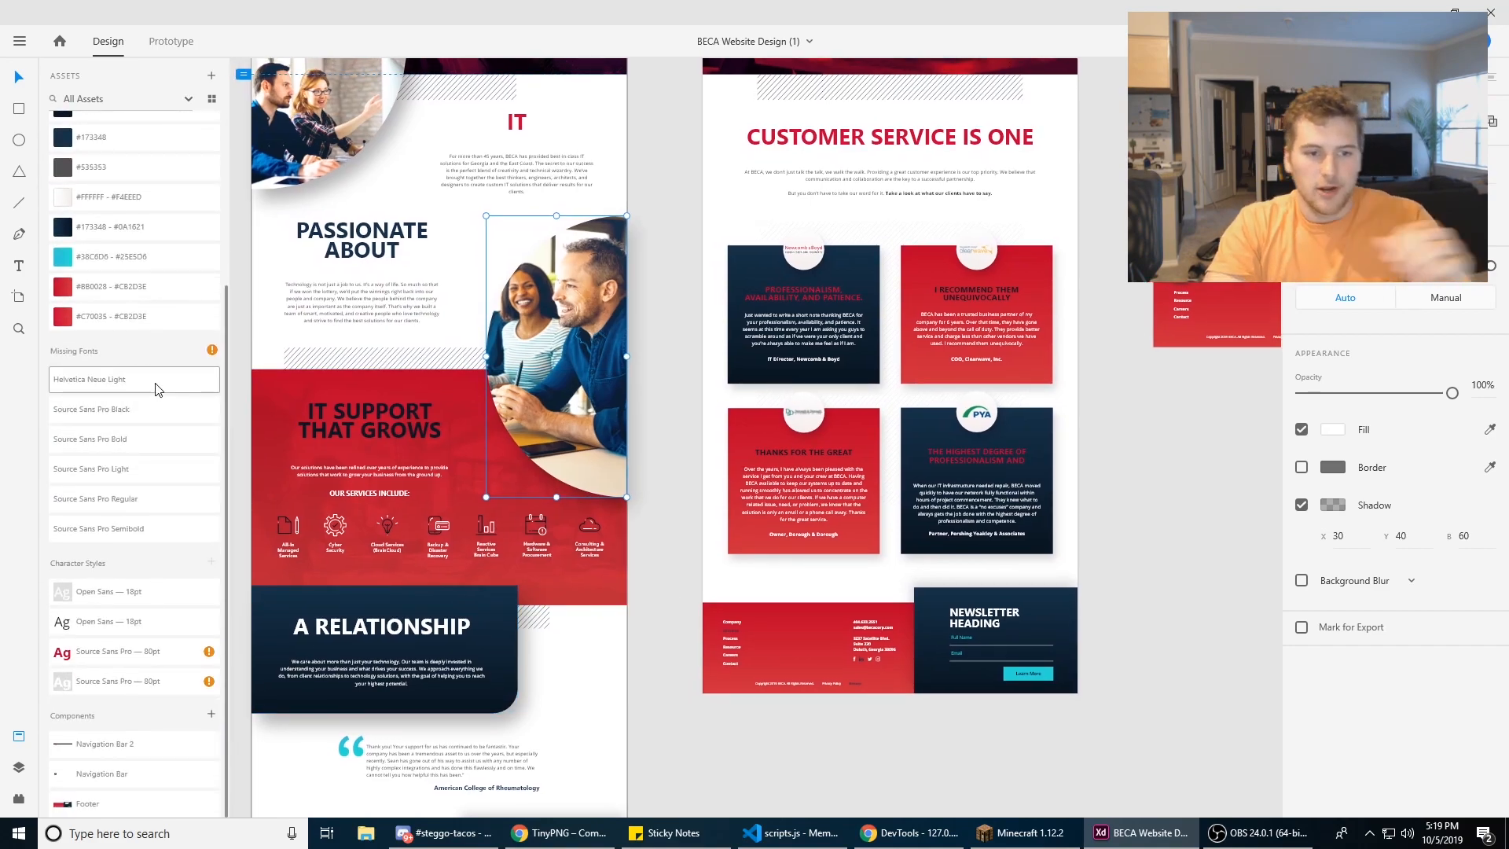
left_click(102, 414)
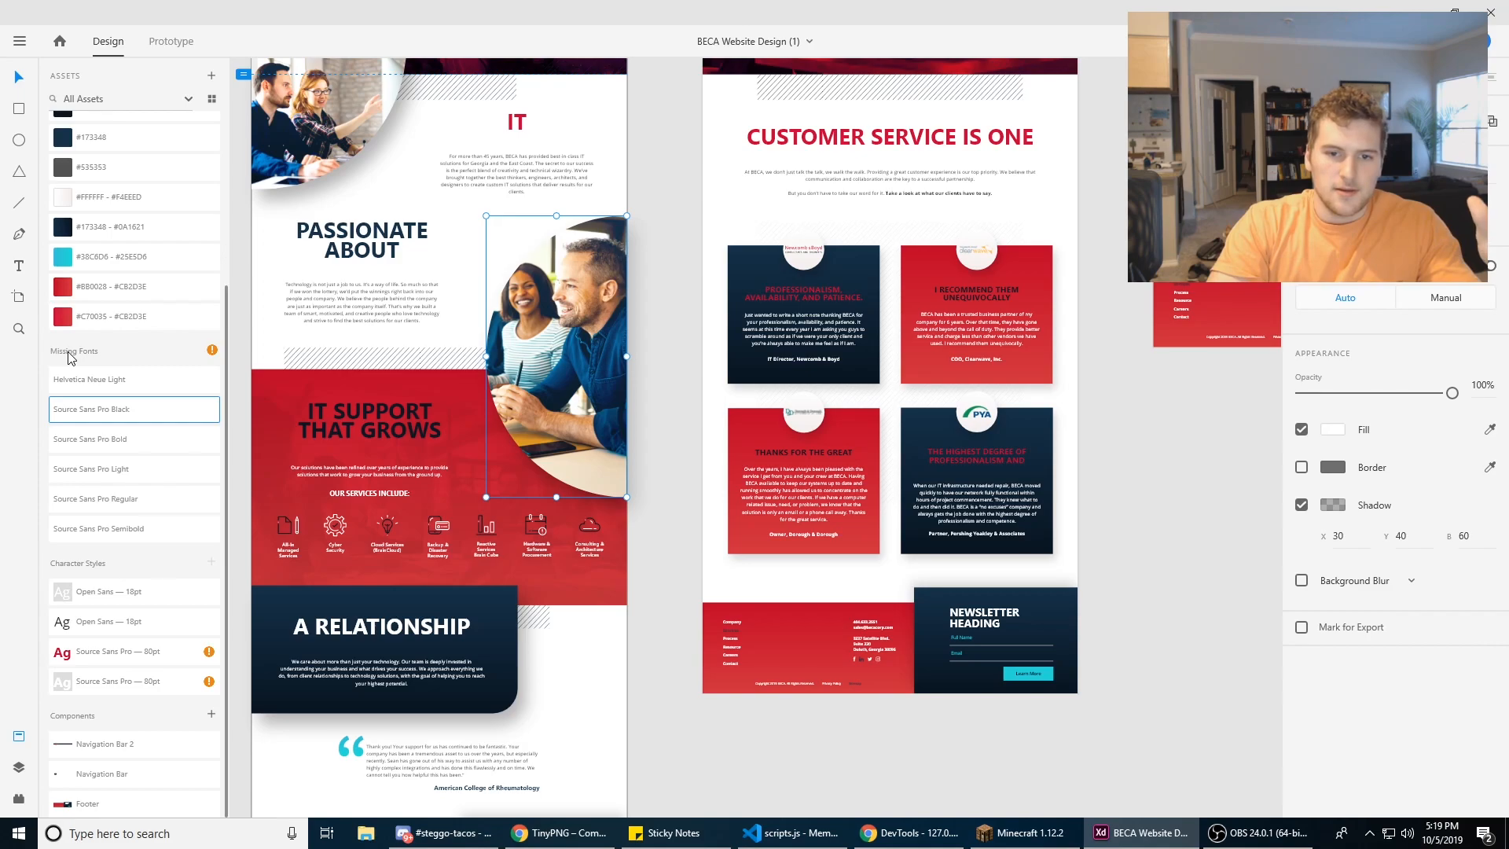
left_click_drag(637, 282, 838, 504)
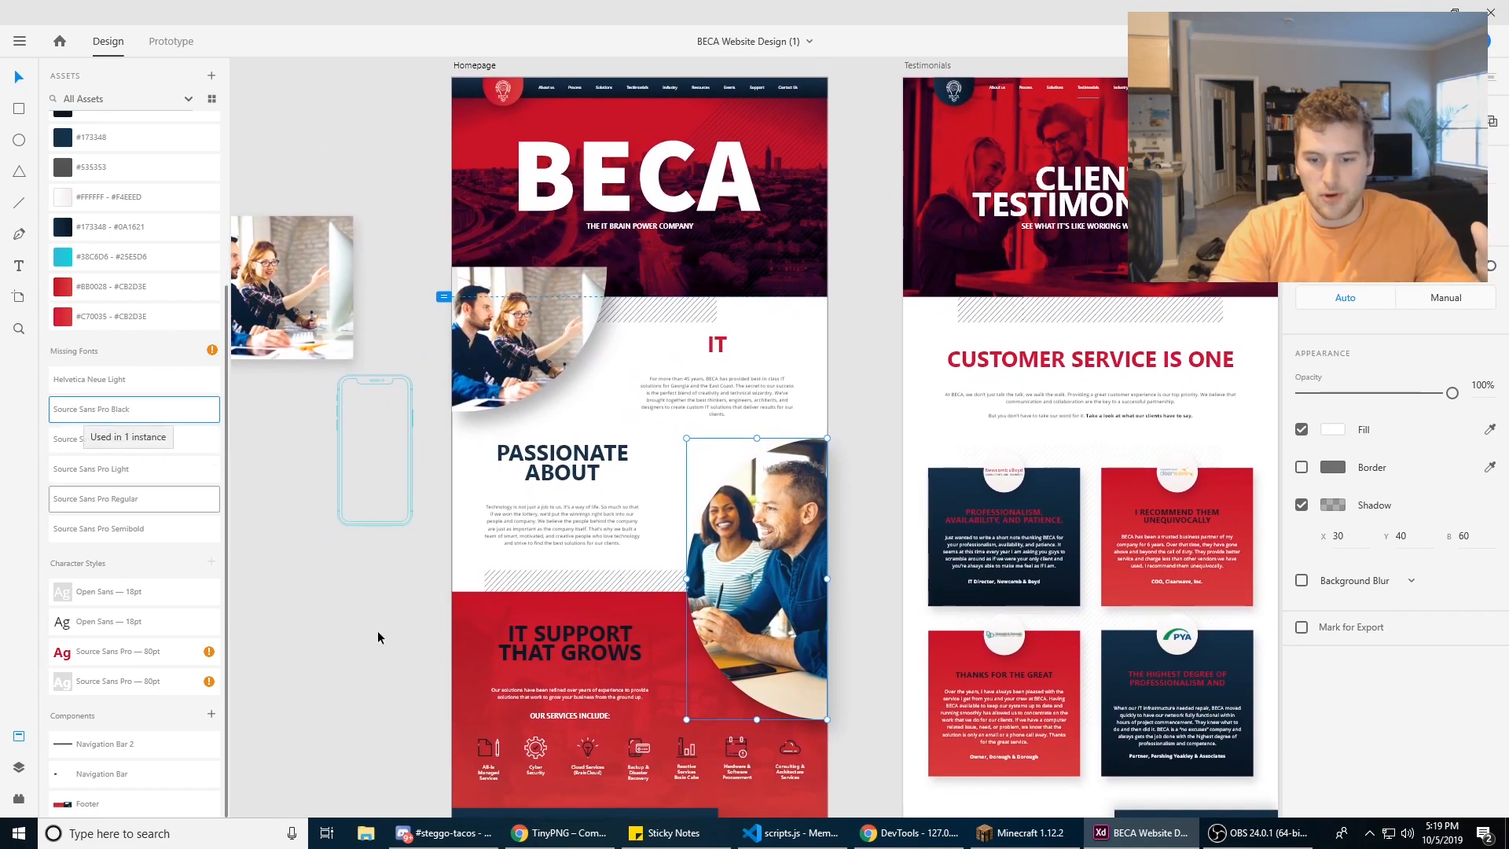
Step: Switch to Chrome and download the selected Source Sans Pro family from its Google Fonts page
left_click(560, 832)
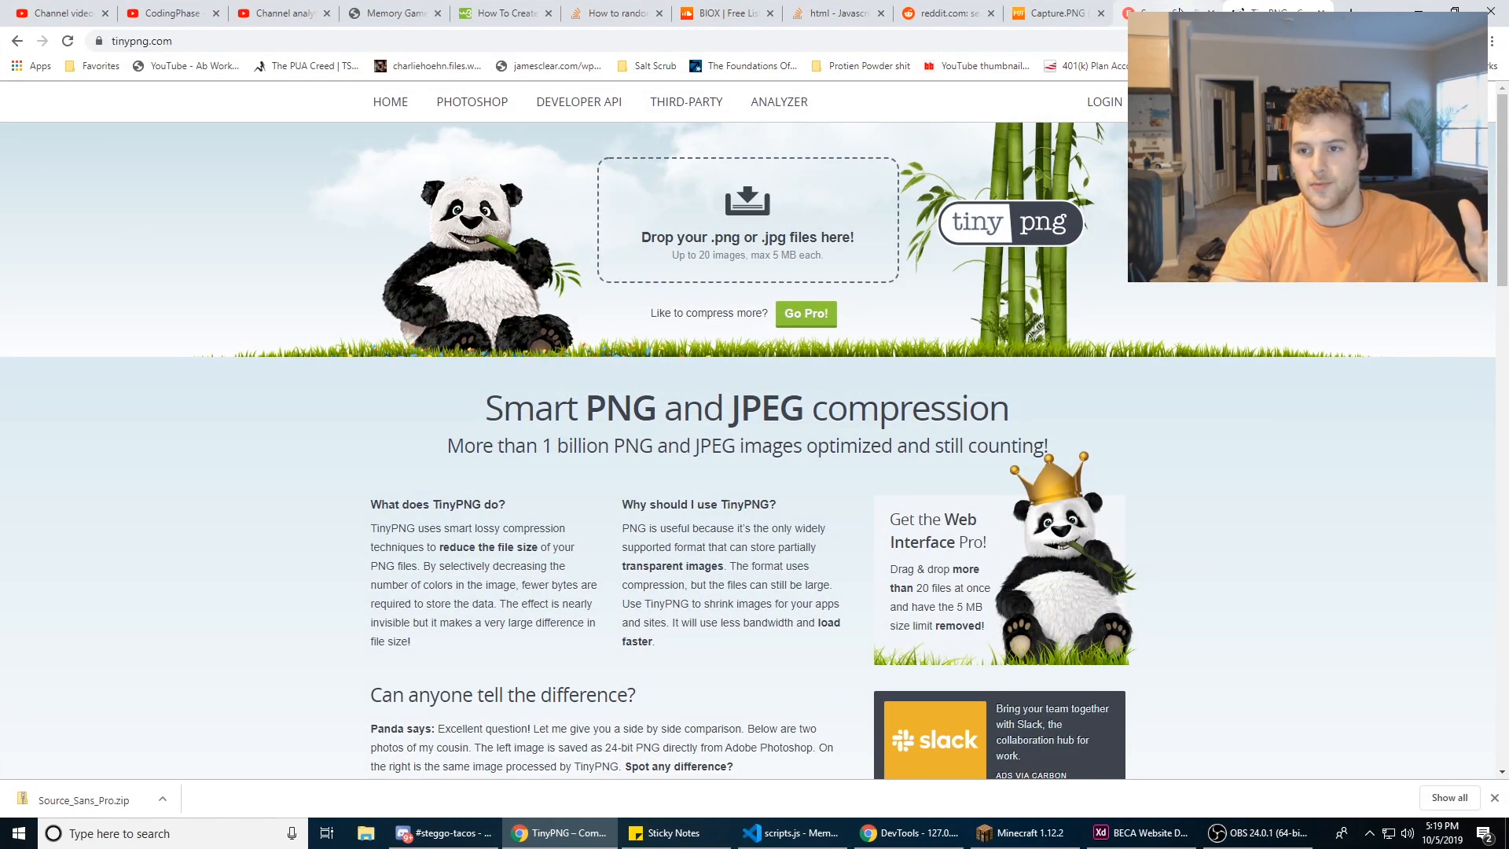
left_click(1179, 11)
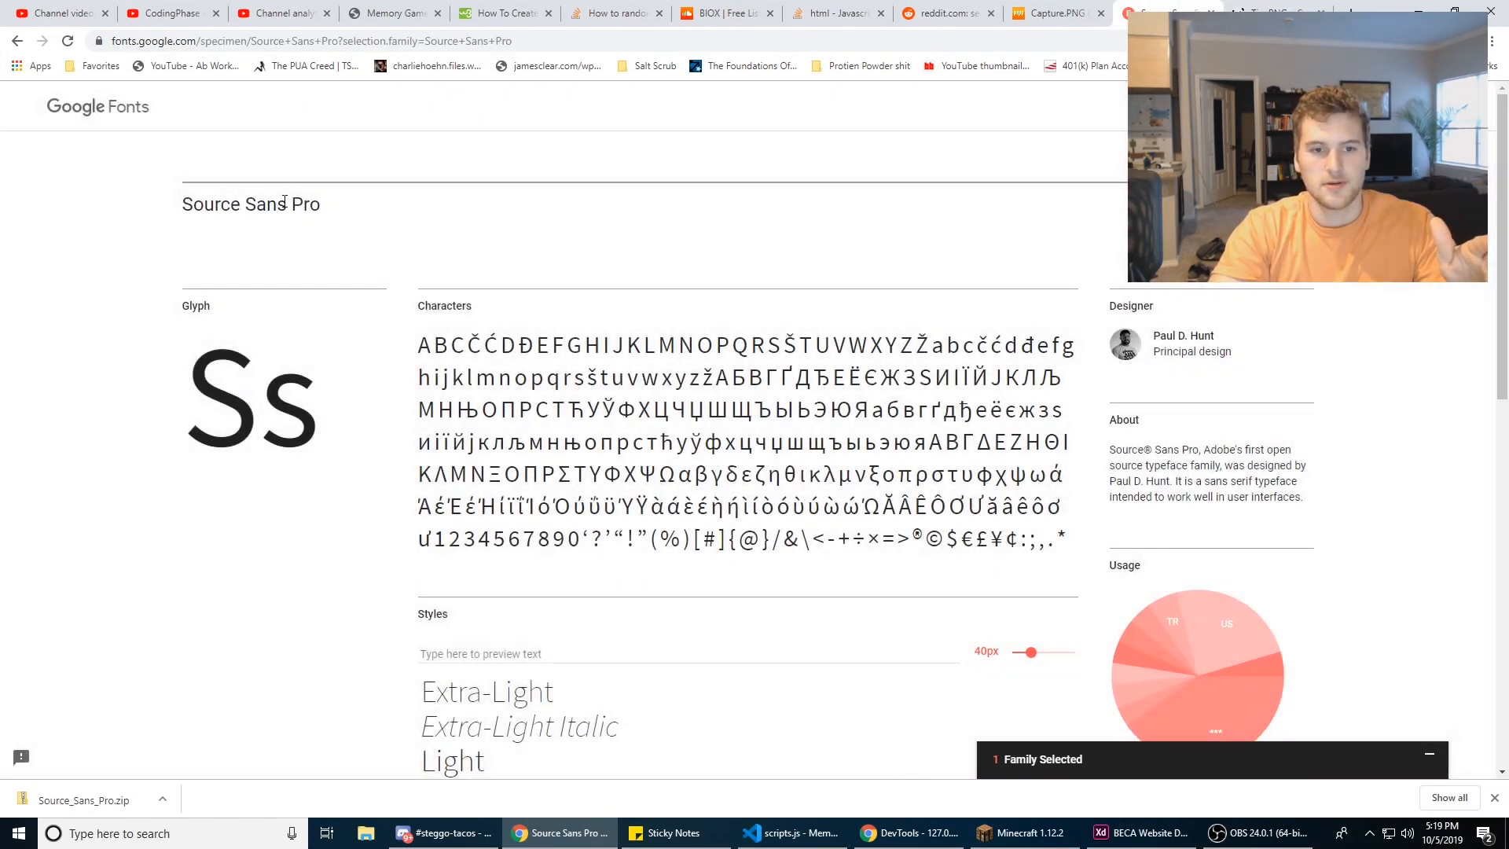
triple_click(285, 203)
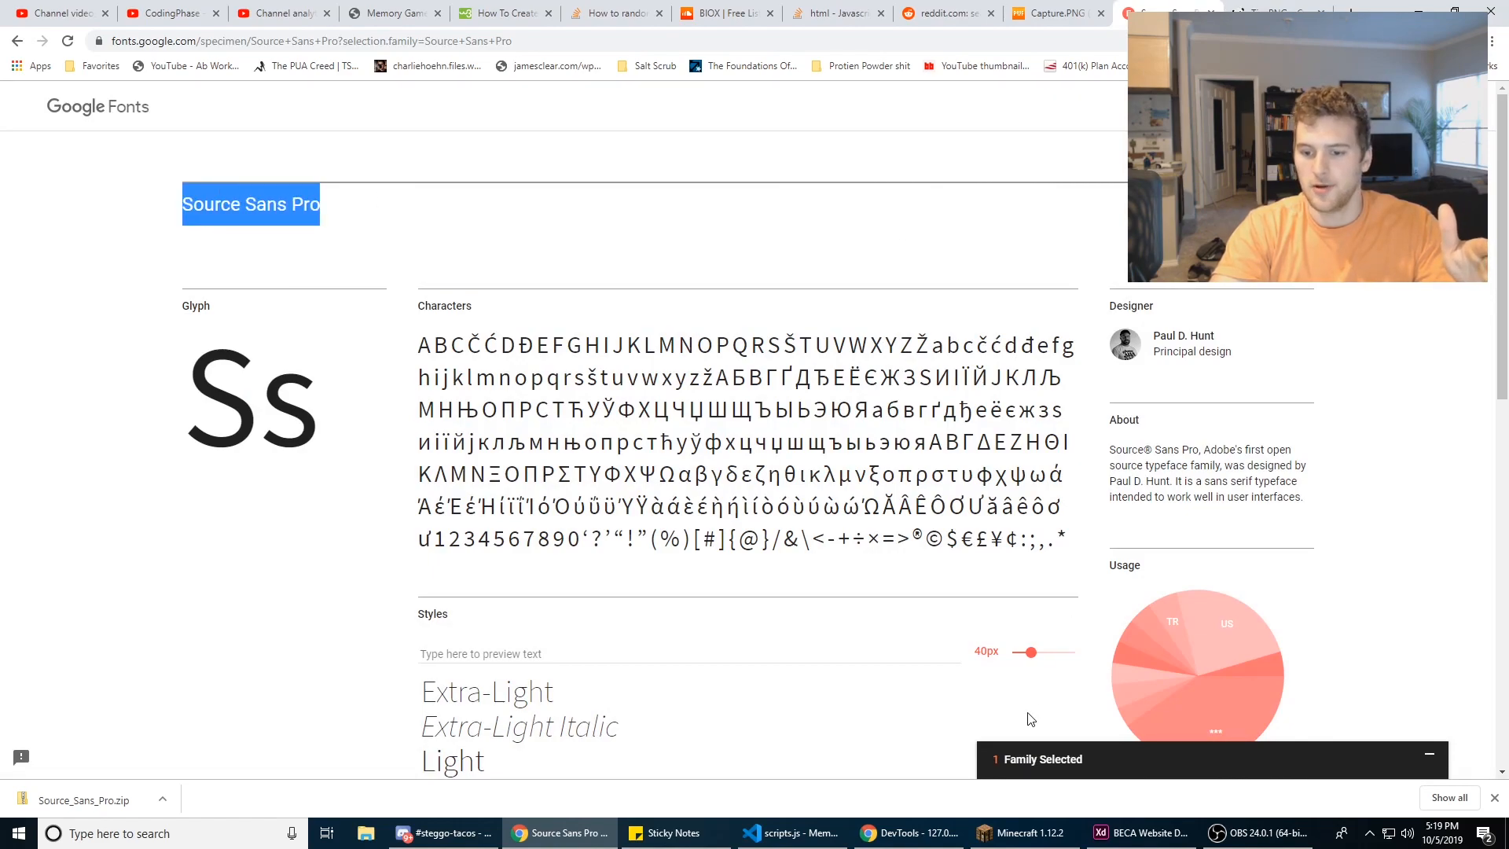
left_click(1032, 762)
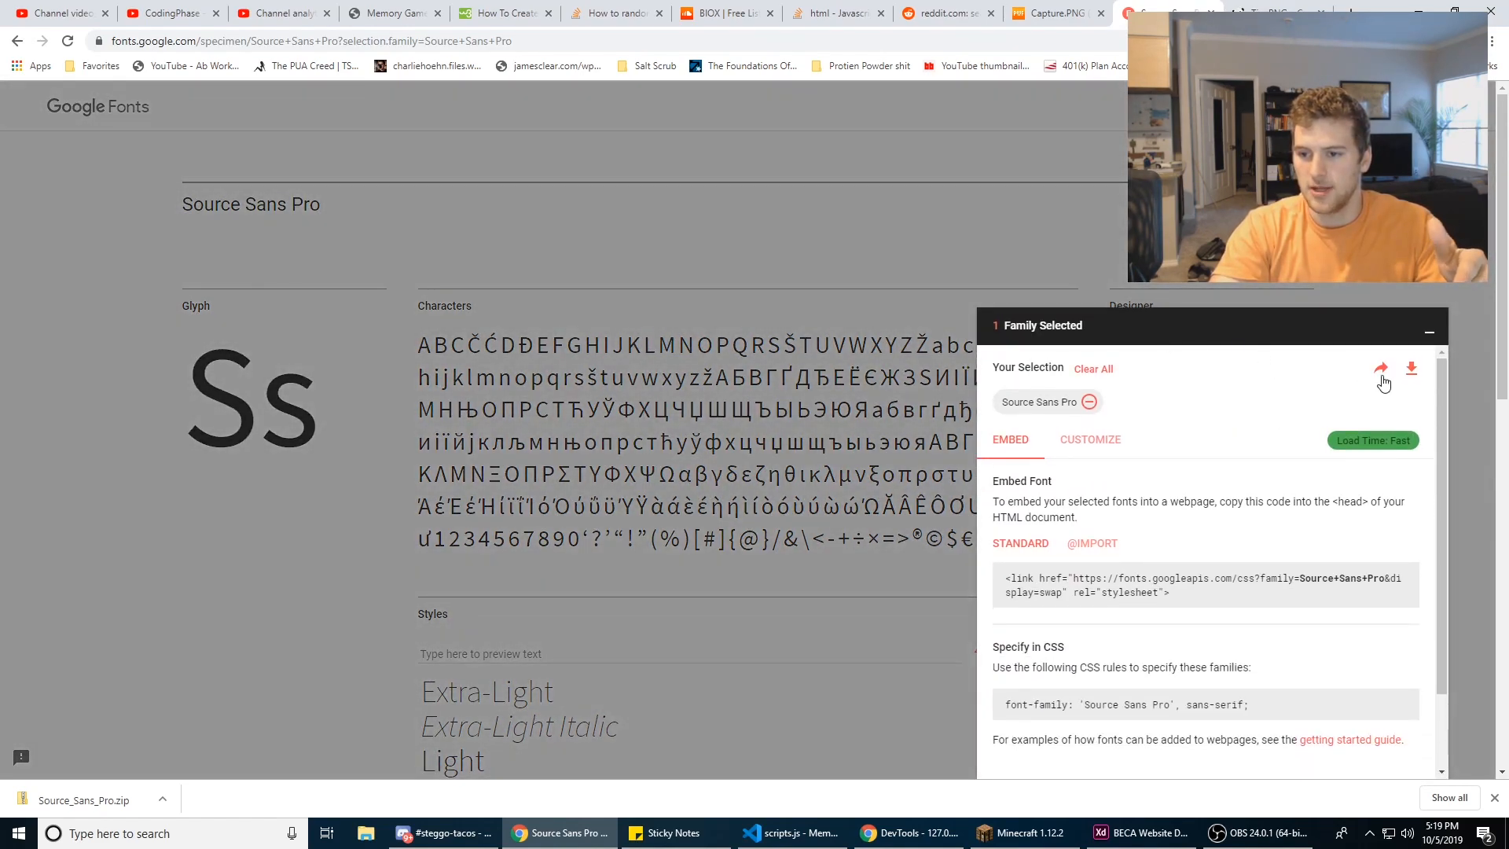
left_click(1411, 370)
Step: Show the downloaded Source_Sans_Pro (1).zip in its folder and open the archive
left_click(162, 800)
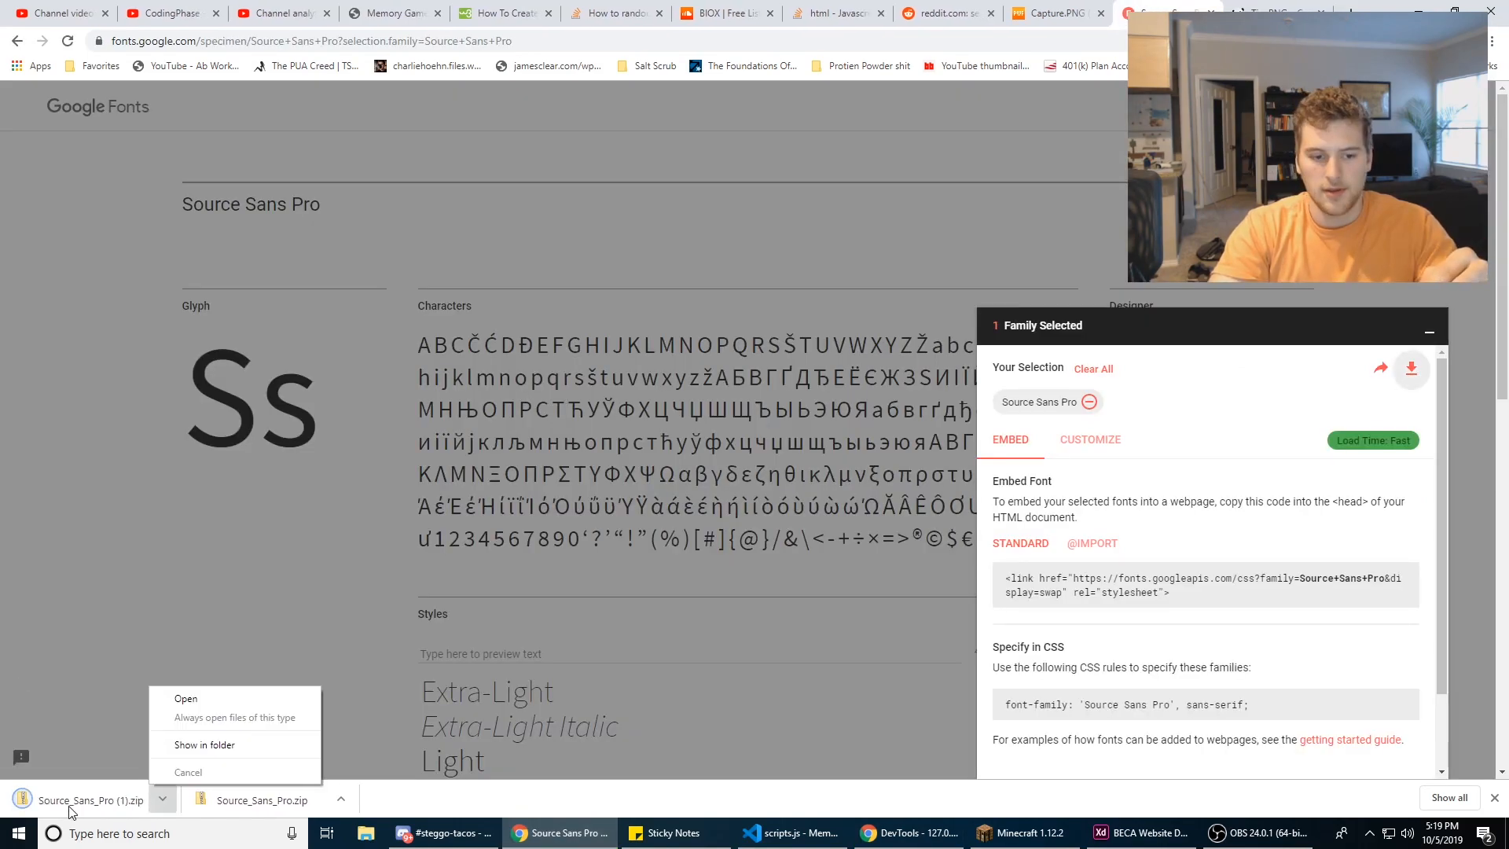
left_click(205, 744)
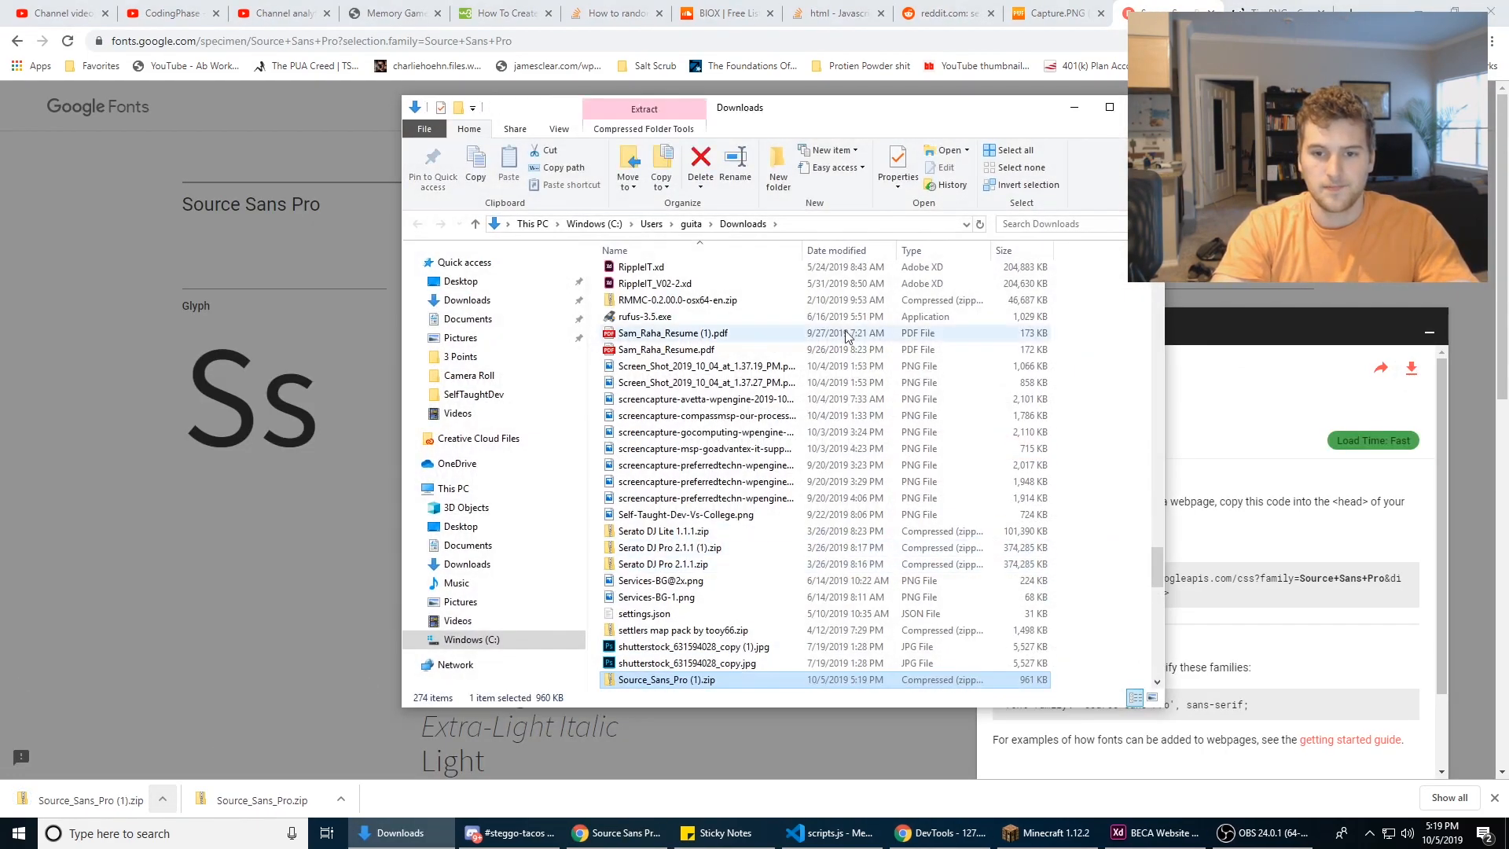
double_click(703, 678)
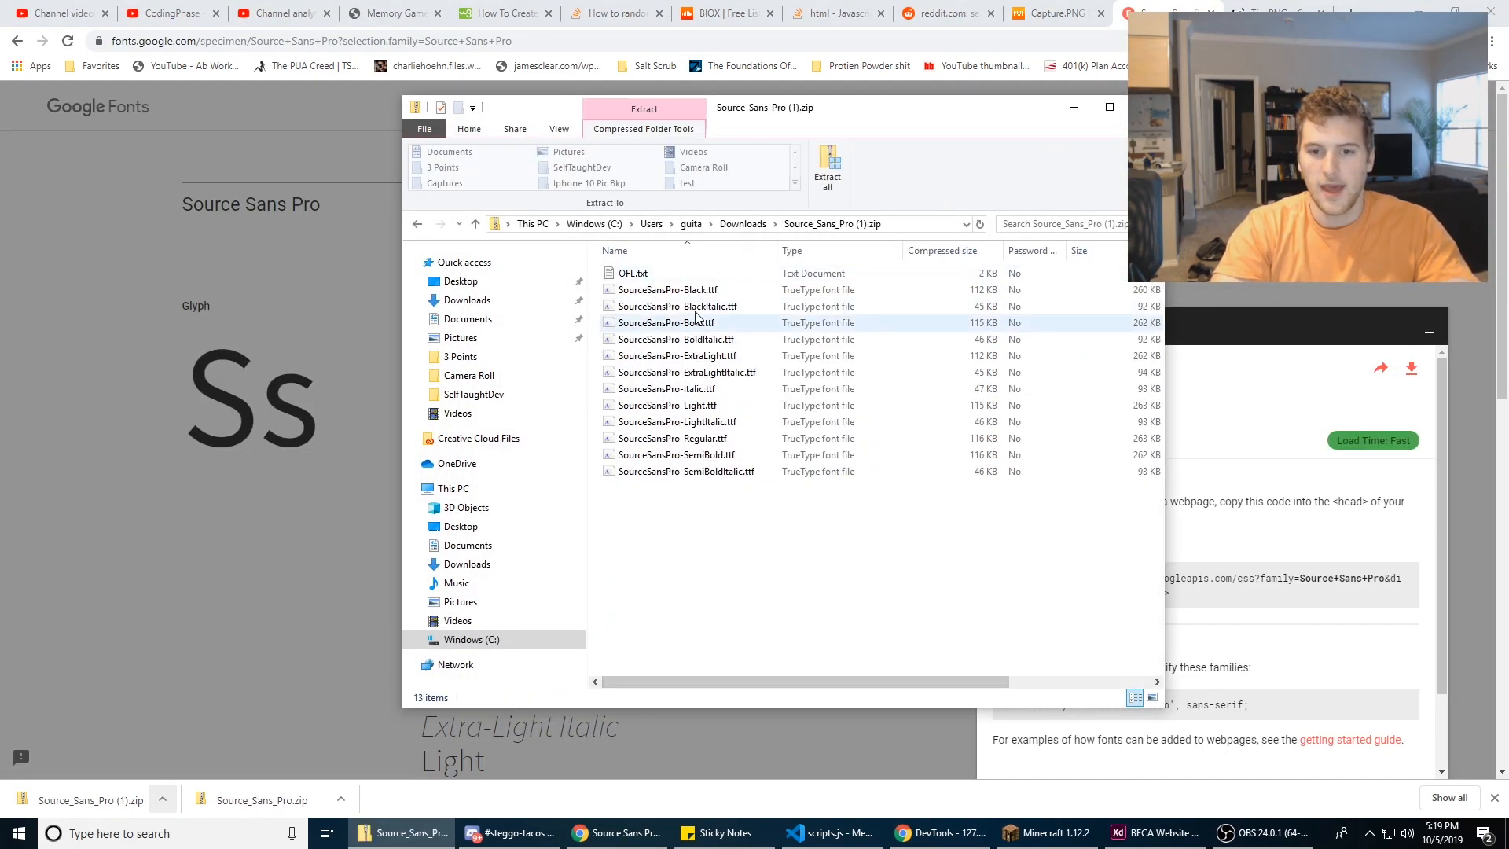
Step: Copy SourceSansPro-Bold.ttf from the archive to the desktop and minimize the archive window
left_click(1419, 9)
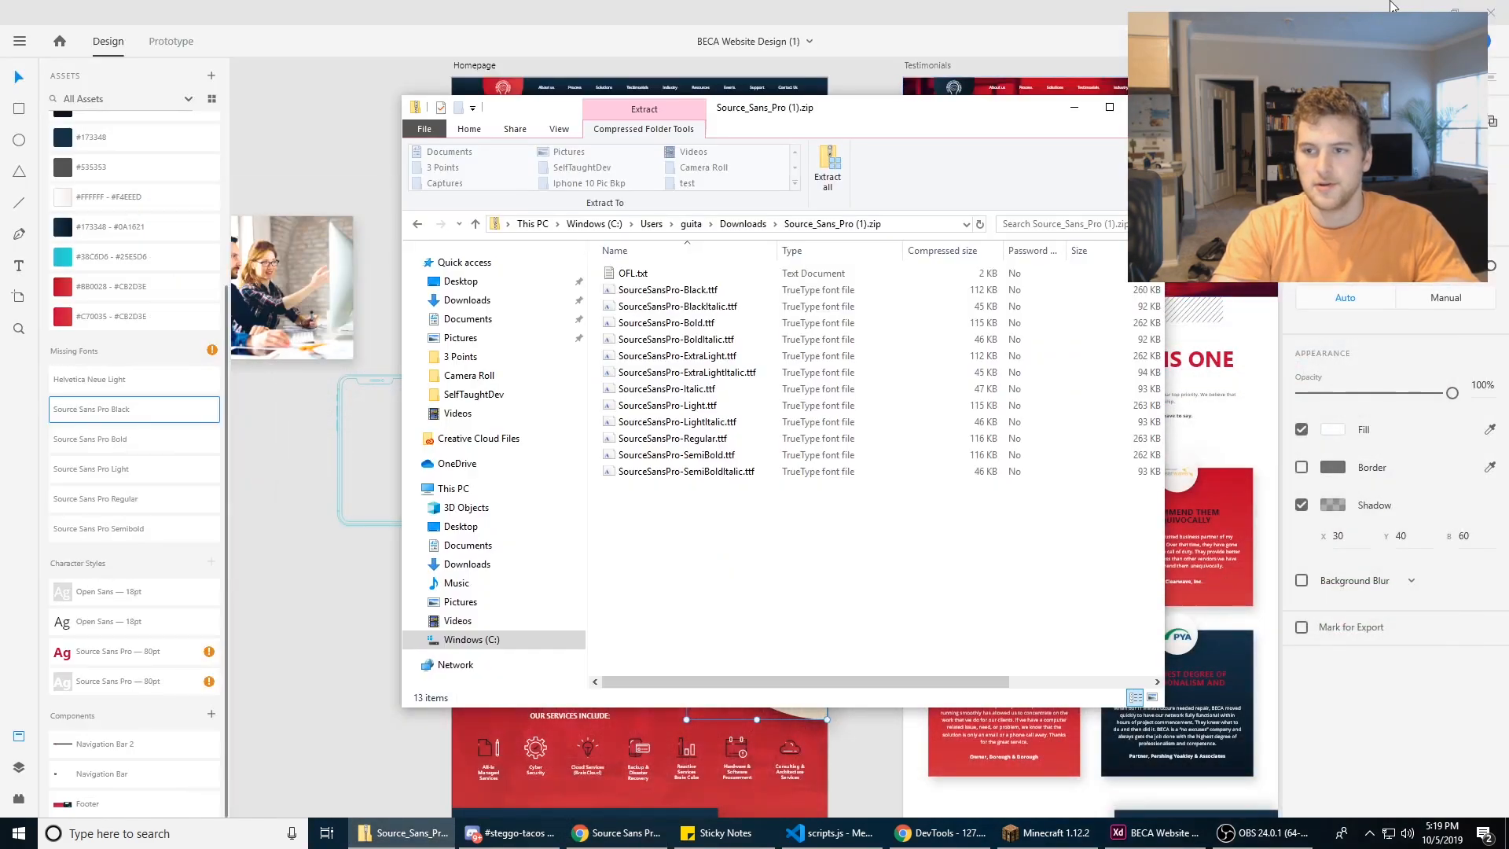
left_click(1417, 9)
left_click_drag(1034, 107, 714, 105)
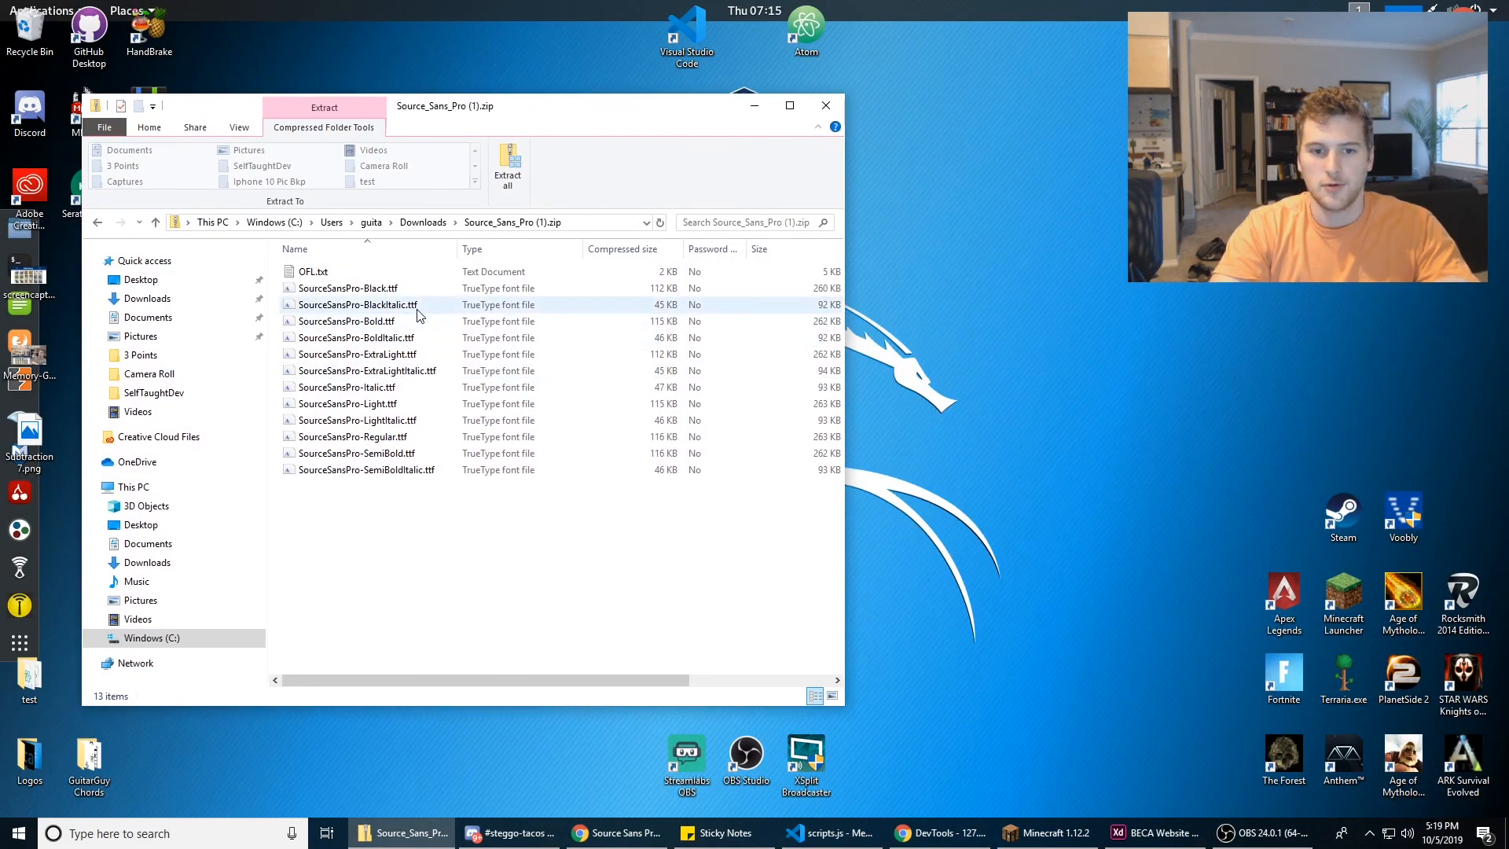
left_click_drag(389, 322, 1014, 321)
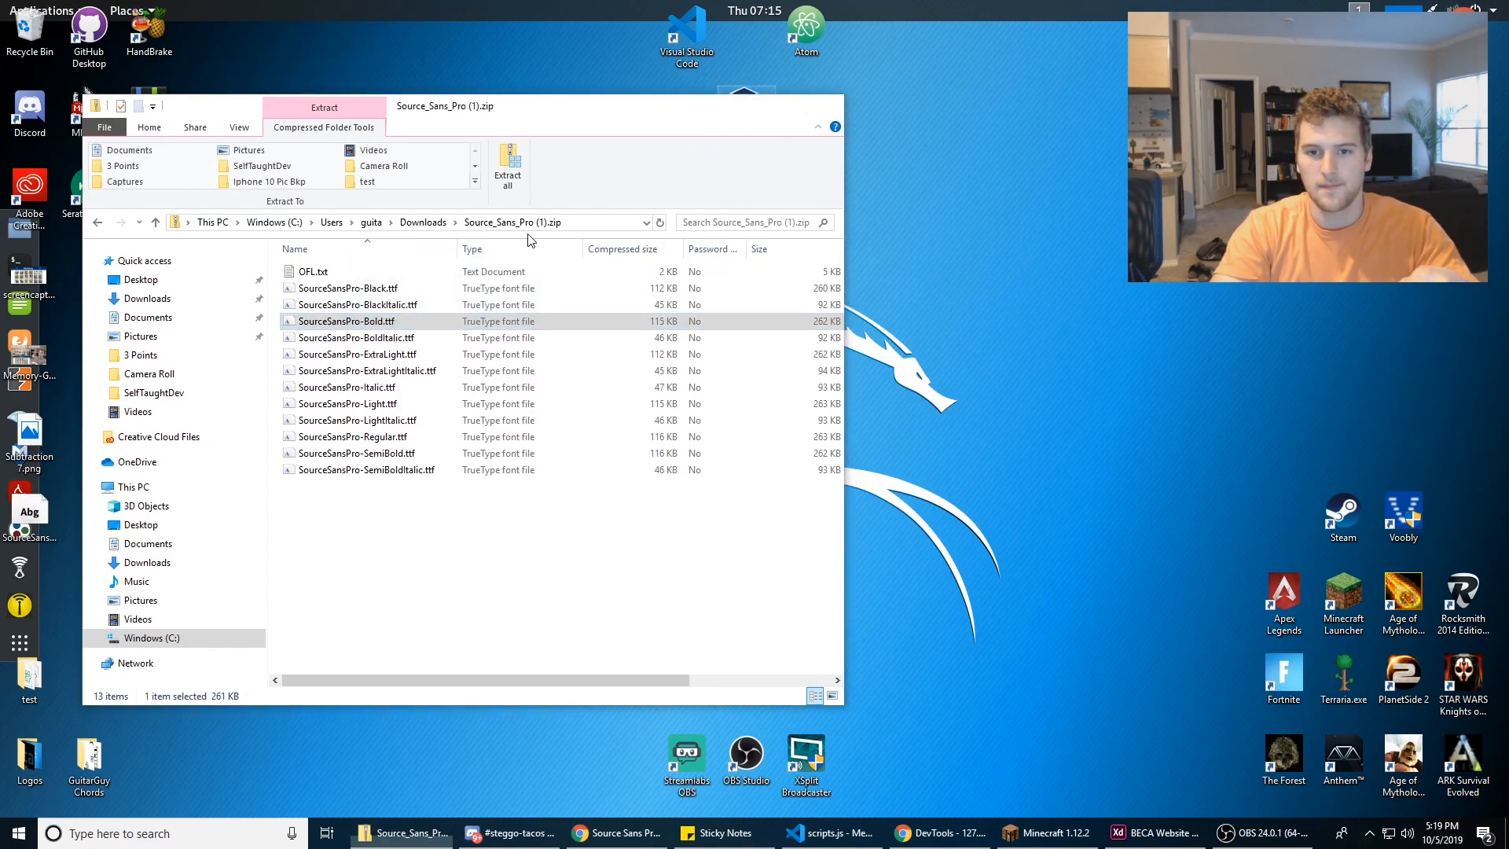
left_click(754, 105)
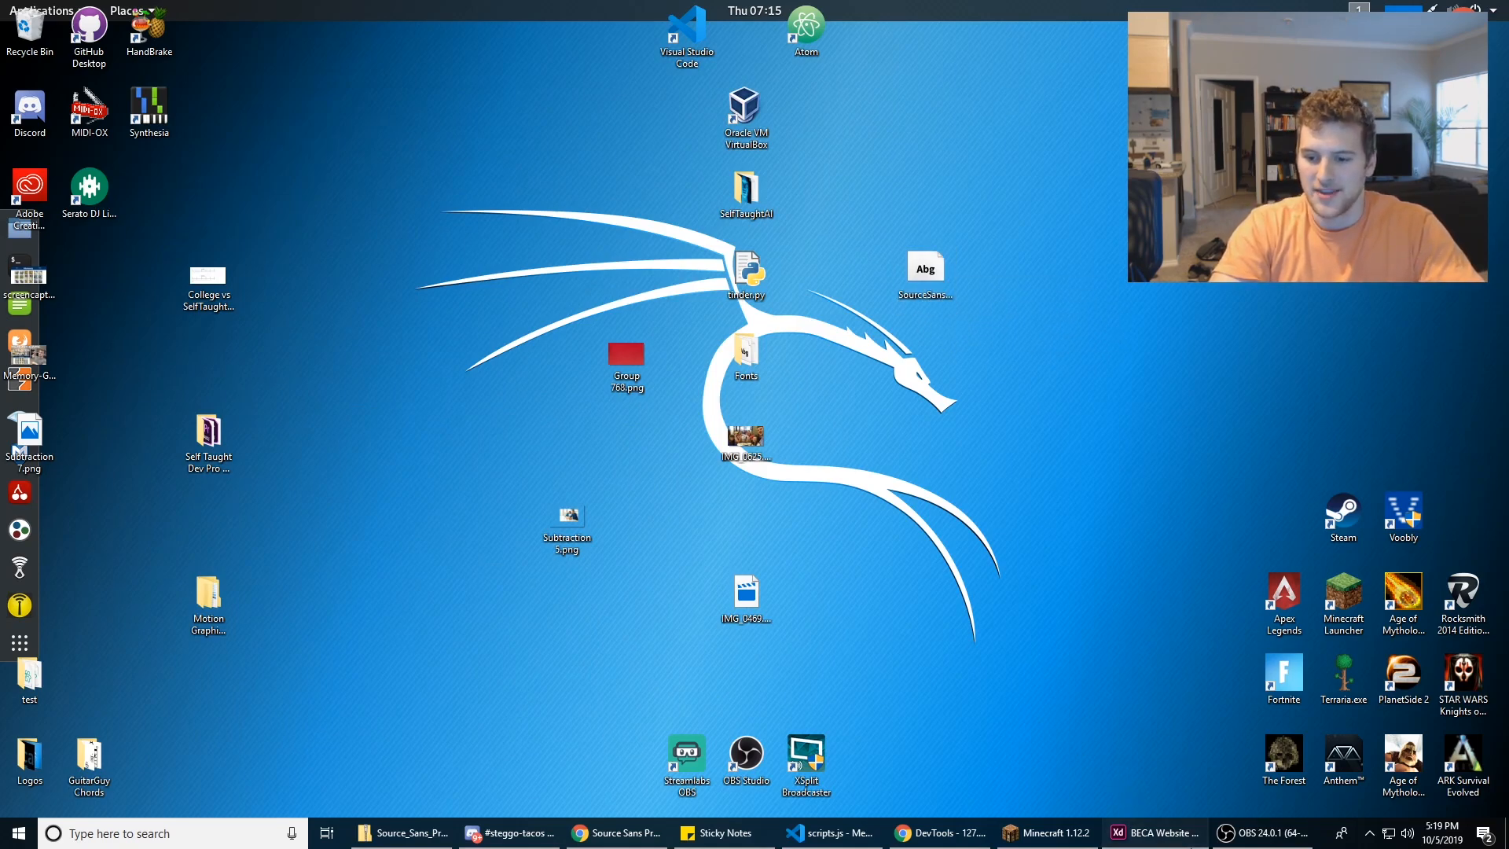
Step: Check the missing fonts in Adobe XD, and install Source Sans Pro Bold from the font file on the desktop
left_click(1191, 846)
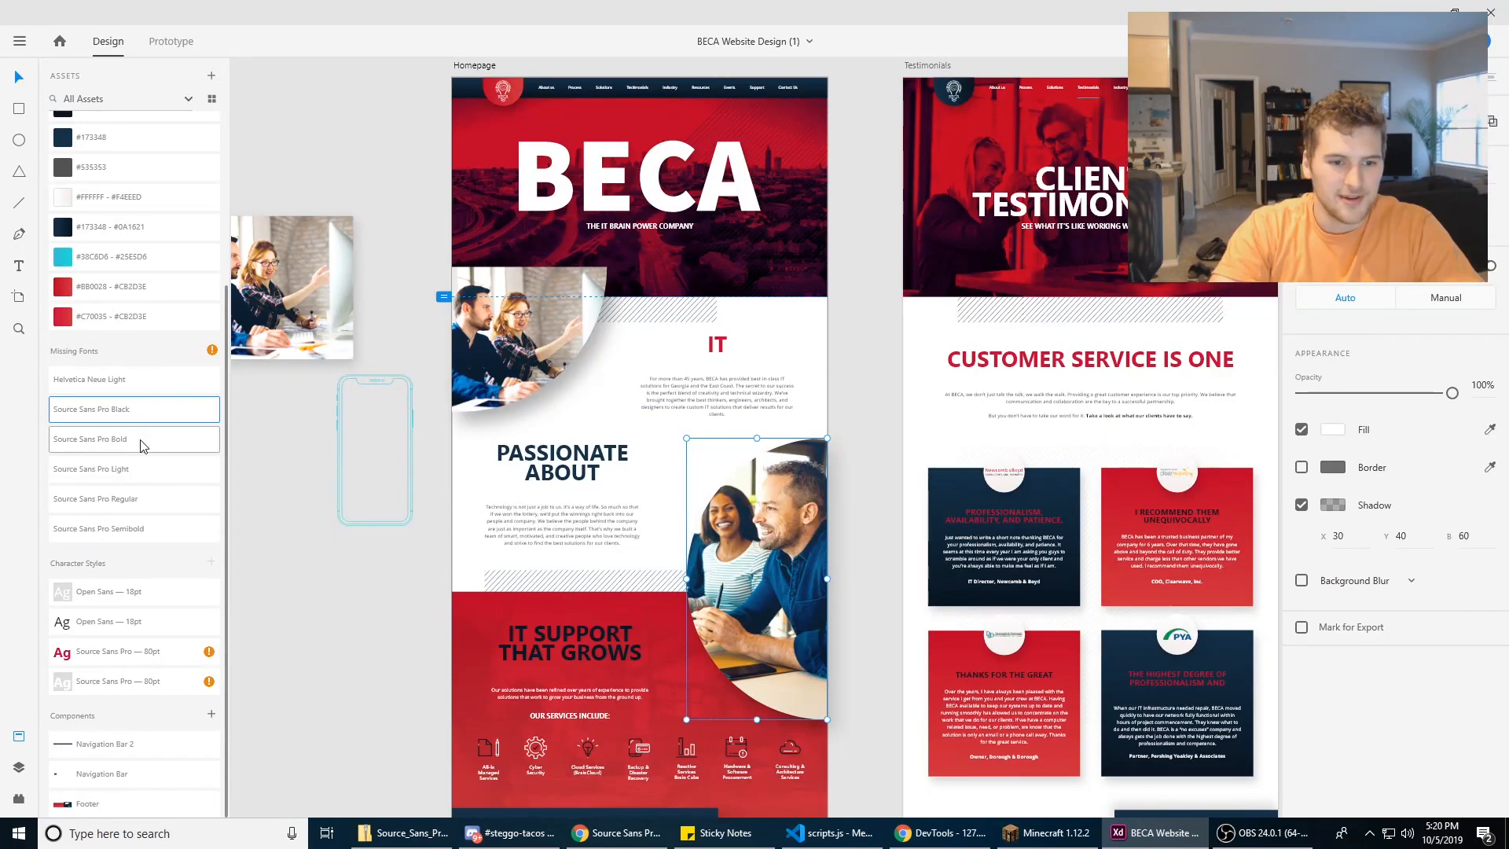
left_click(1155, 835)
double_click(933, 288)
left_click(212, 184)
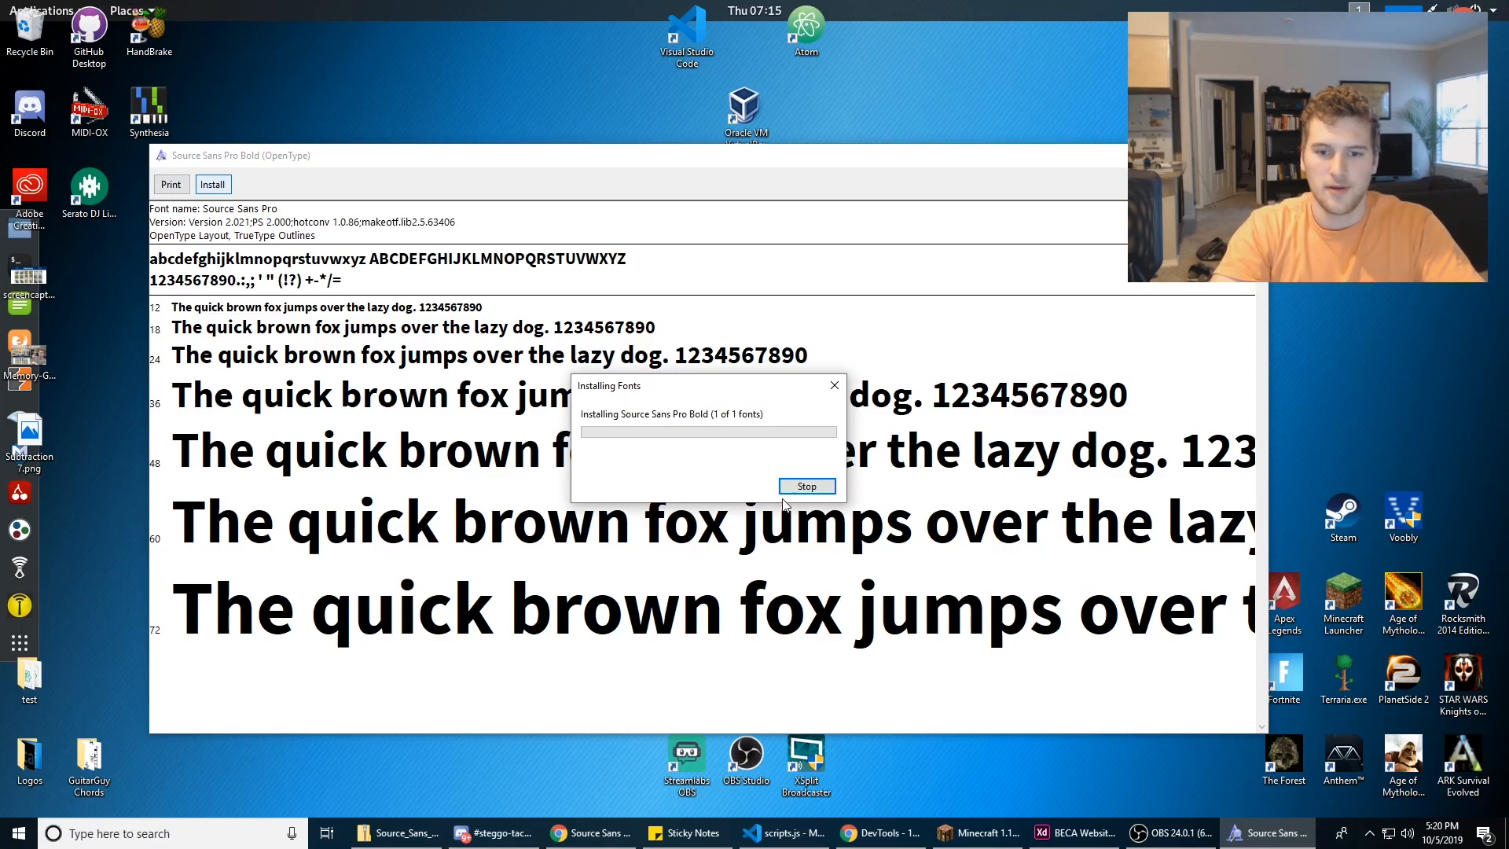
left_click(1250, 155)
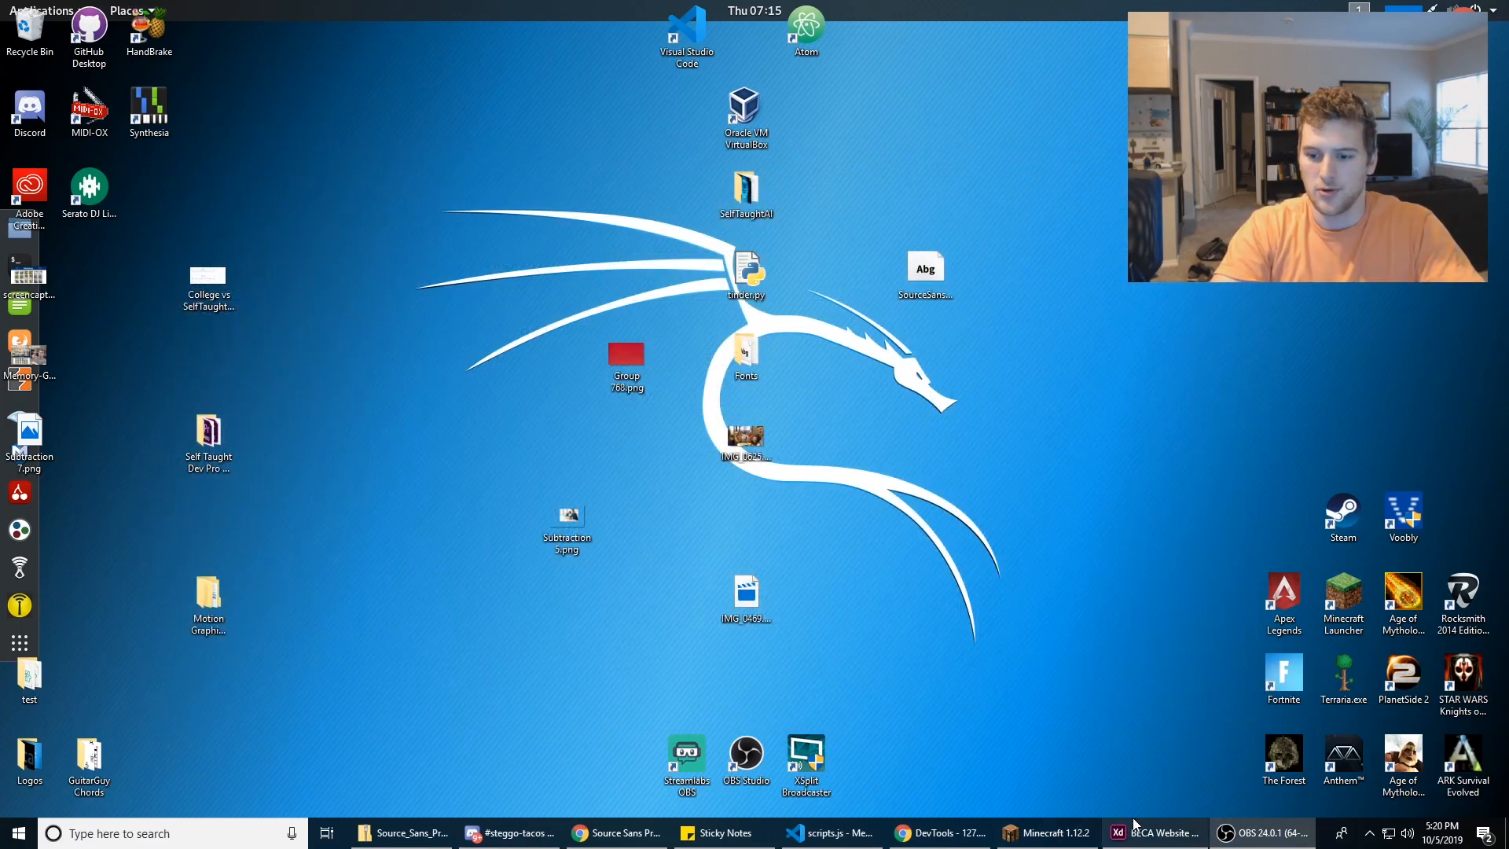
Step: Return to Adobe XD and select the "Passionate About Technology" heading text to inspect its font settings
left_click(1141, 833)
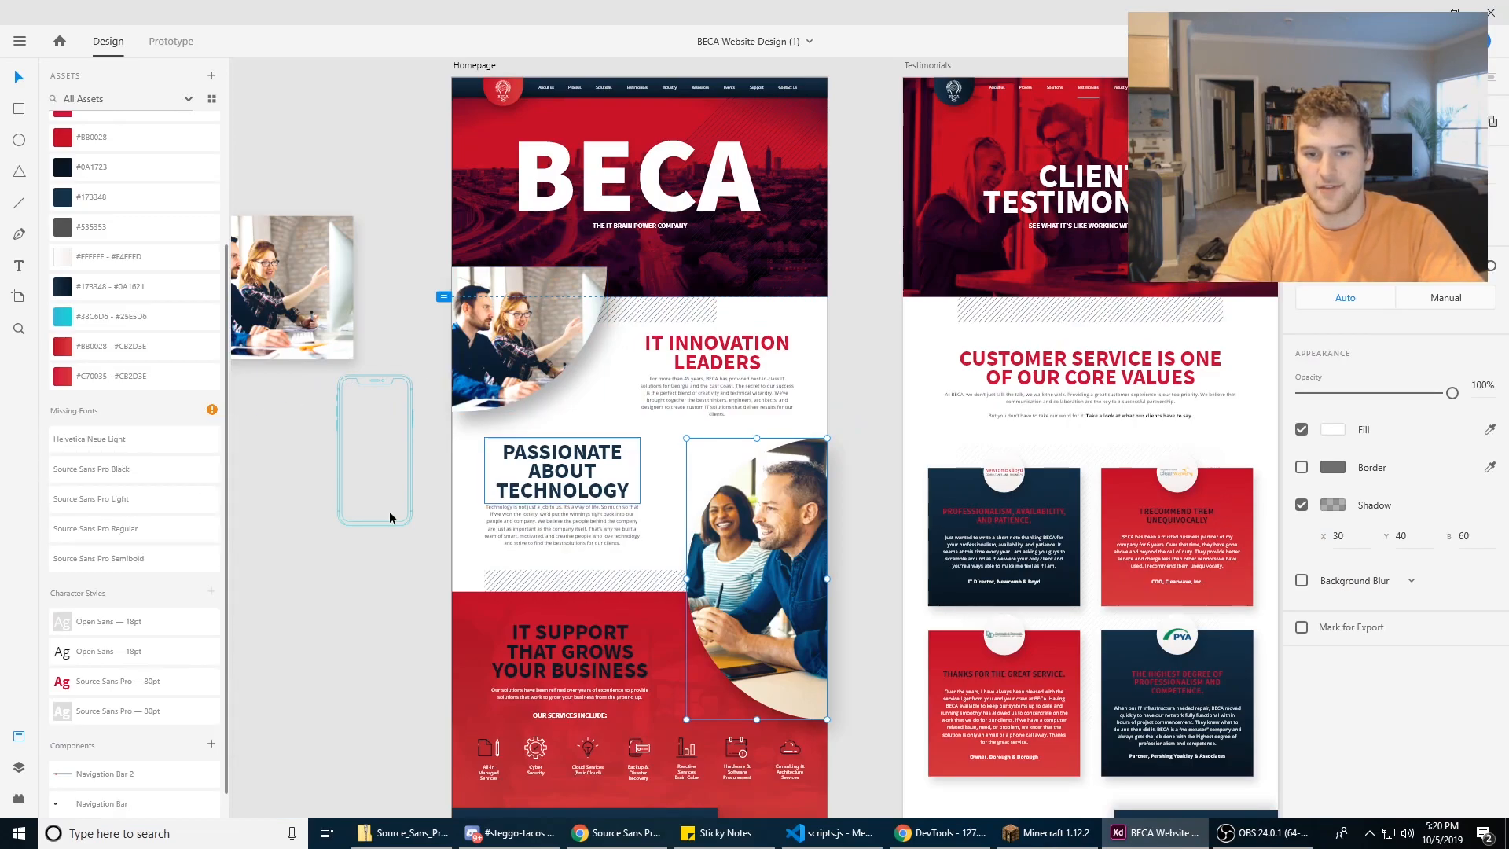
left_click(888, 340)
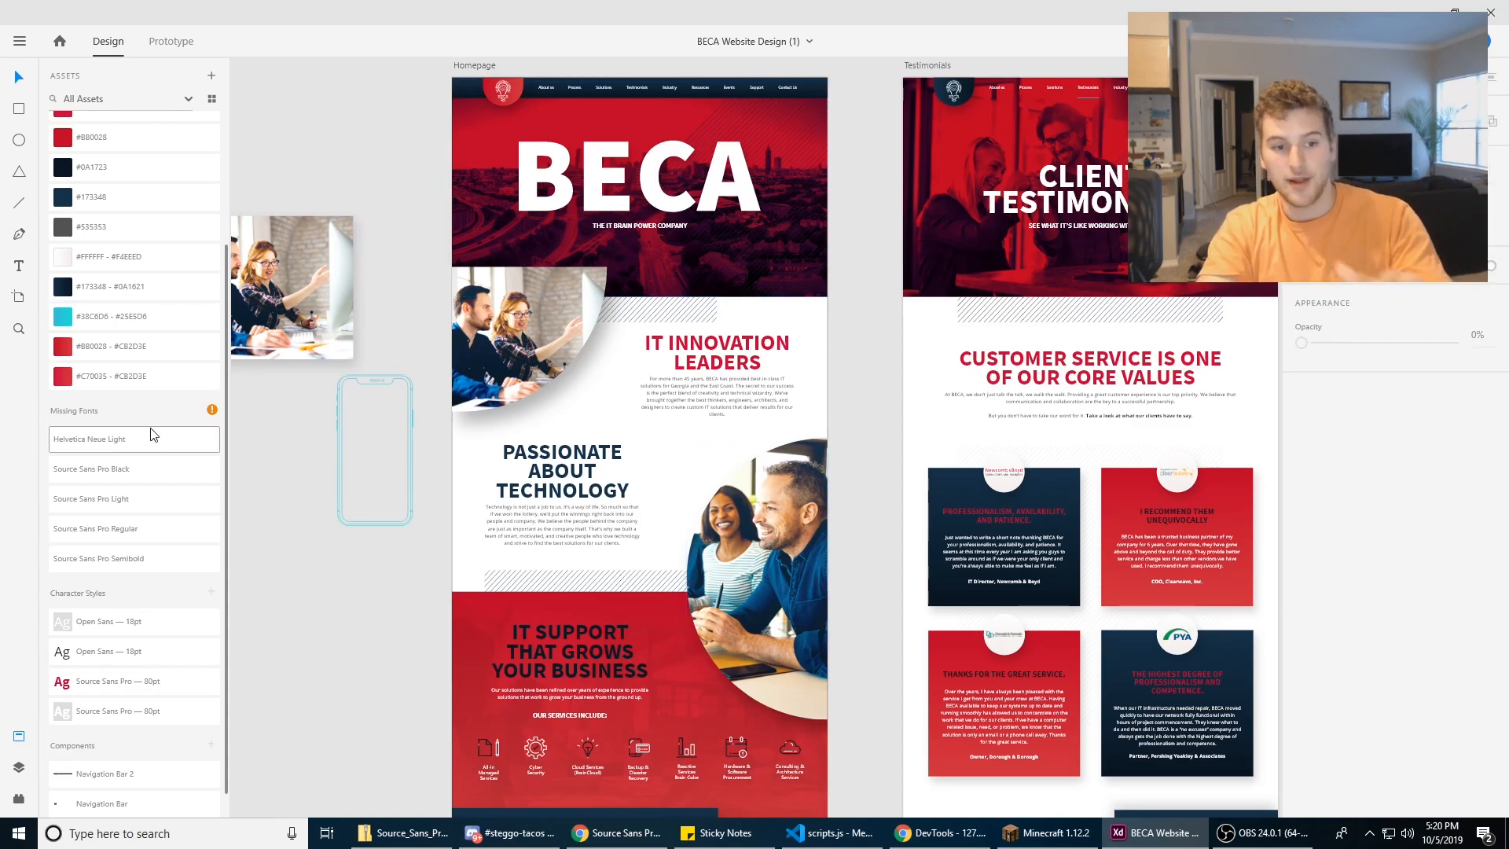
double_click(560, 470)
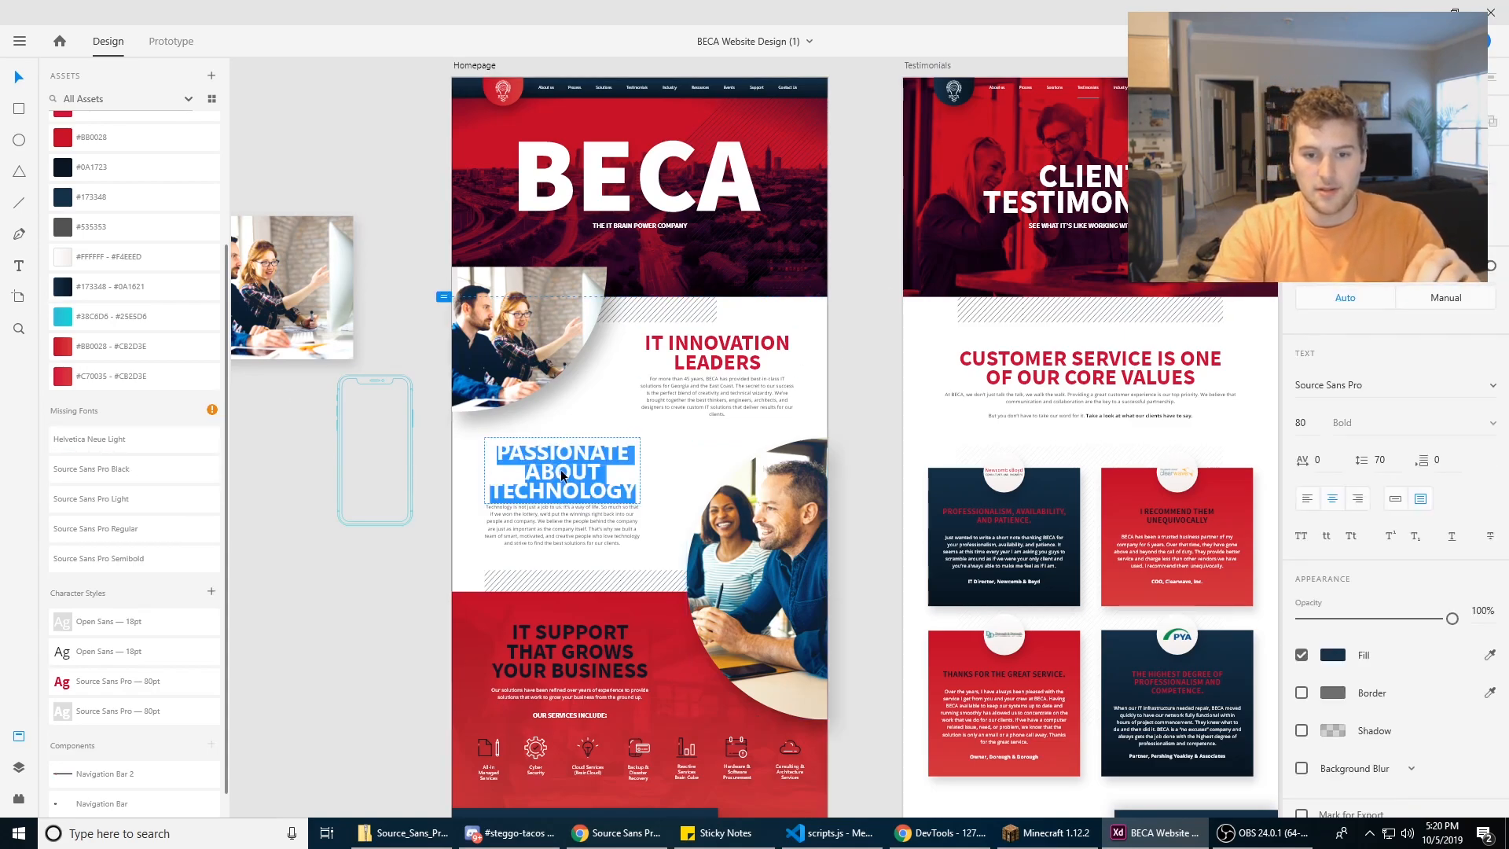
Step: Deselect the "Passionate About Technology" heading and check the fonts still missing from the document
left_click(571, 458)
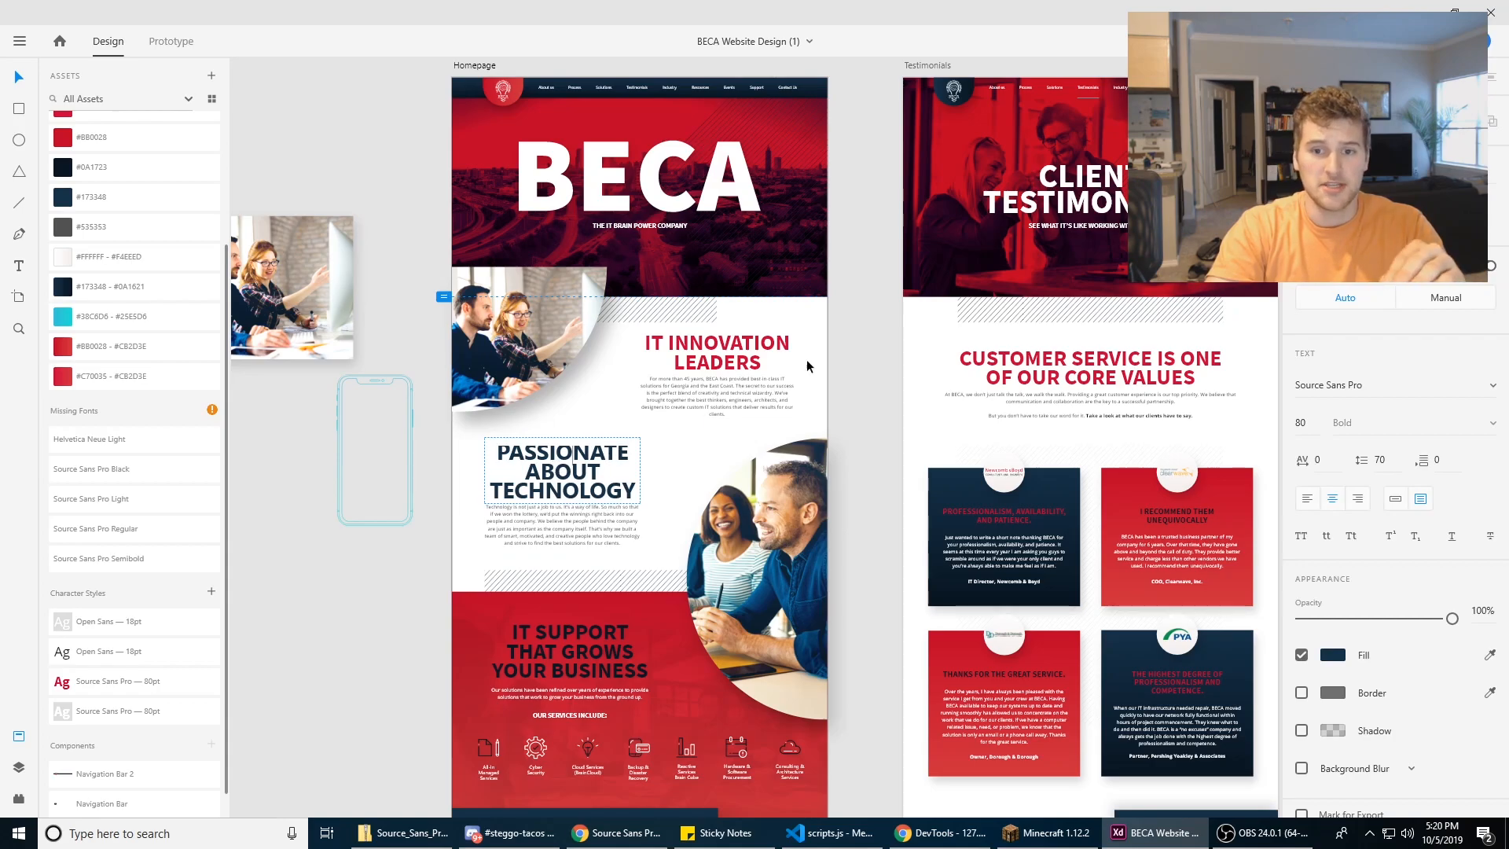
key("Escape")
left_click_drag(873, 327, 704, 329)
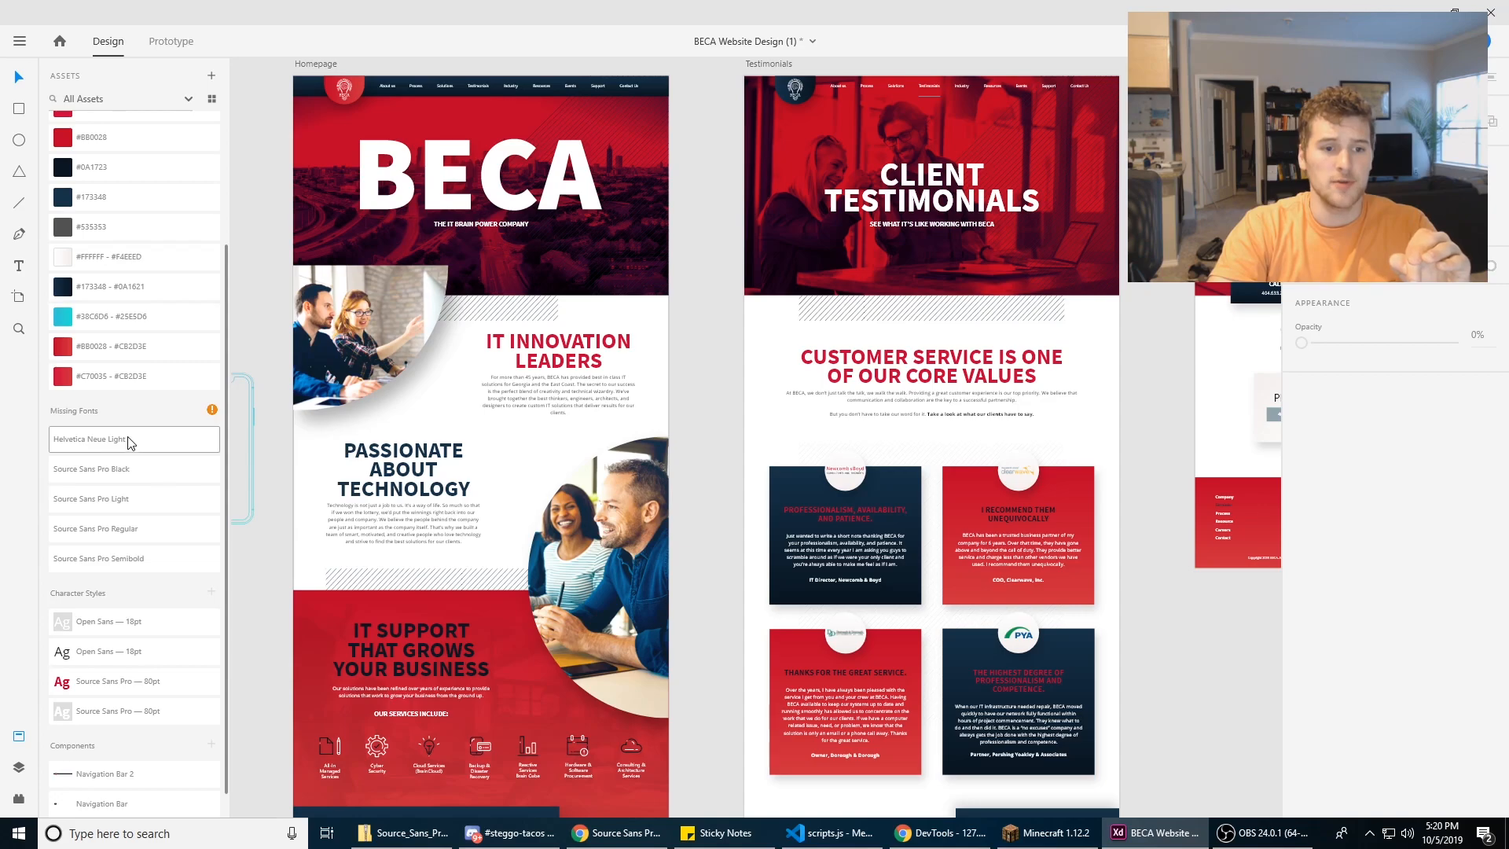
left_click(109, 449)
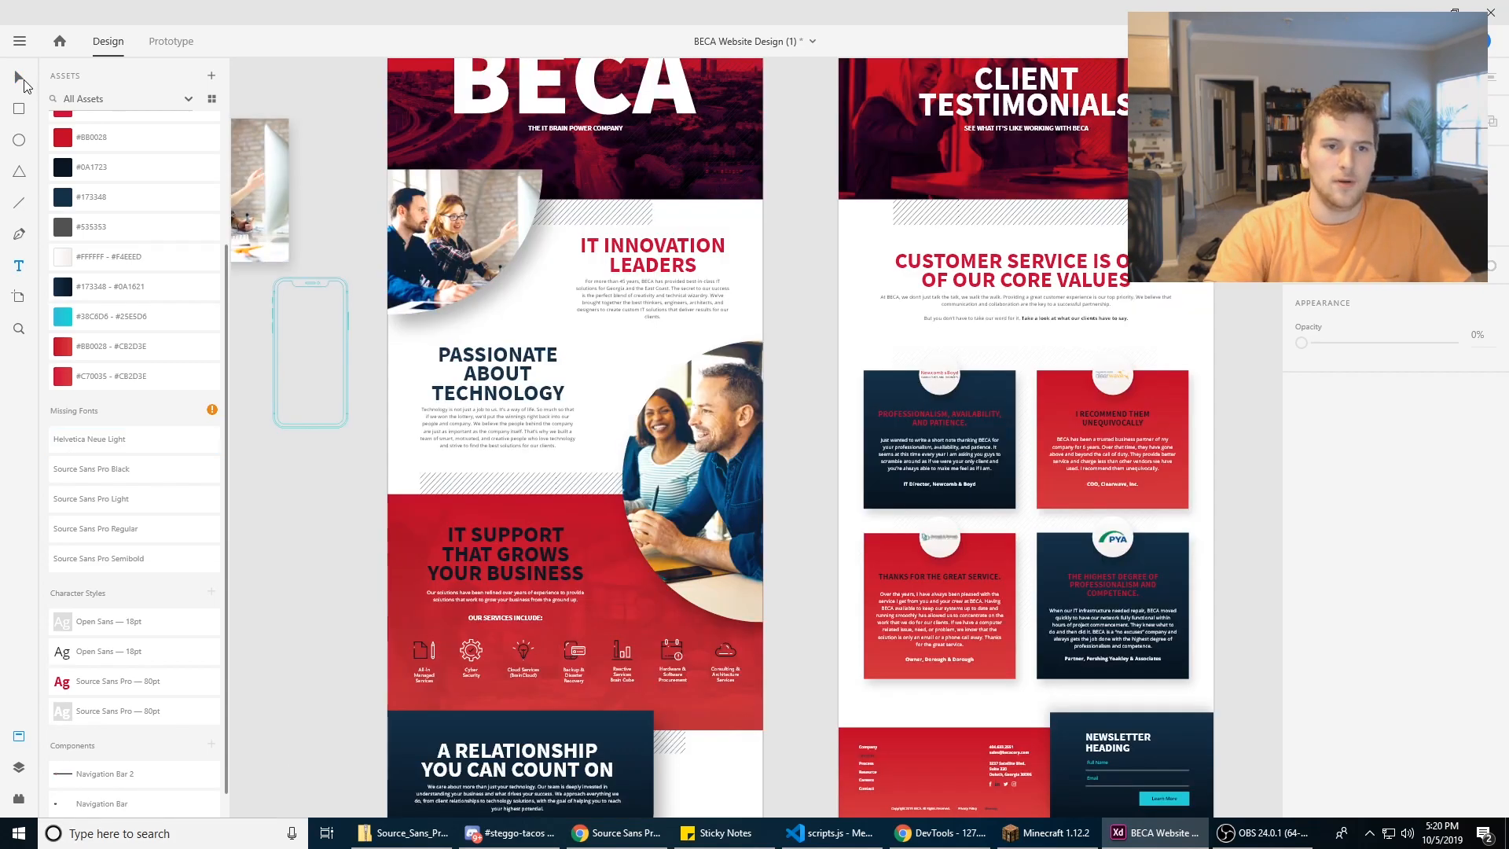
Step: Preview the Homepage in a maximized preview window, scroll to the "IT Innovation Leaders" section, and restore the window
left_click(165, 46)
left_click(109, 43)
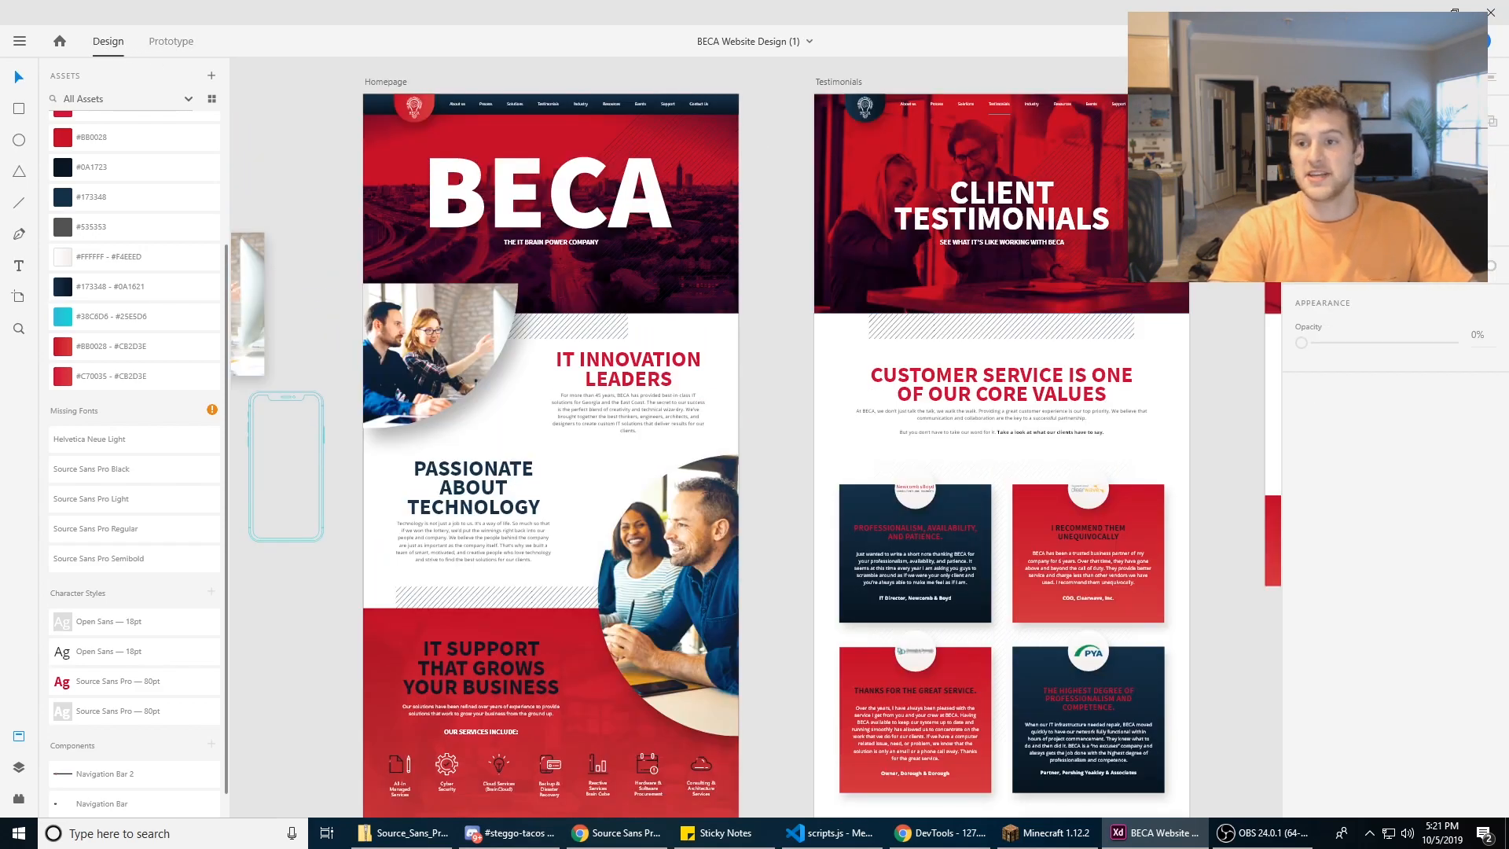
left_click(1405, 41)
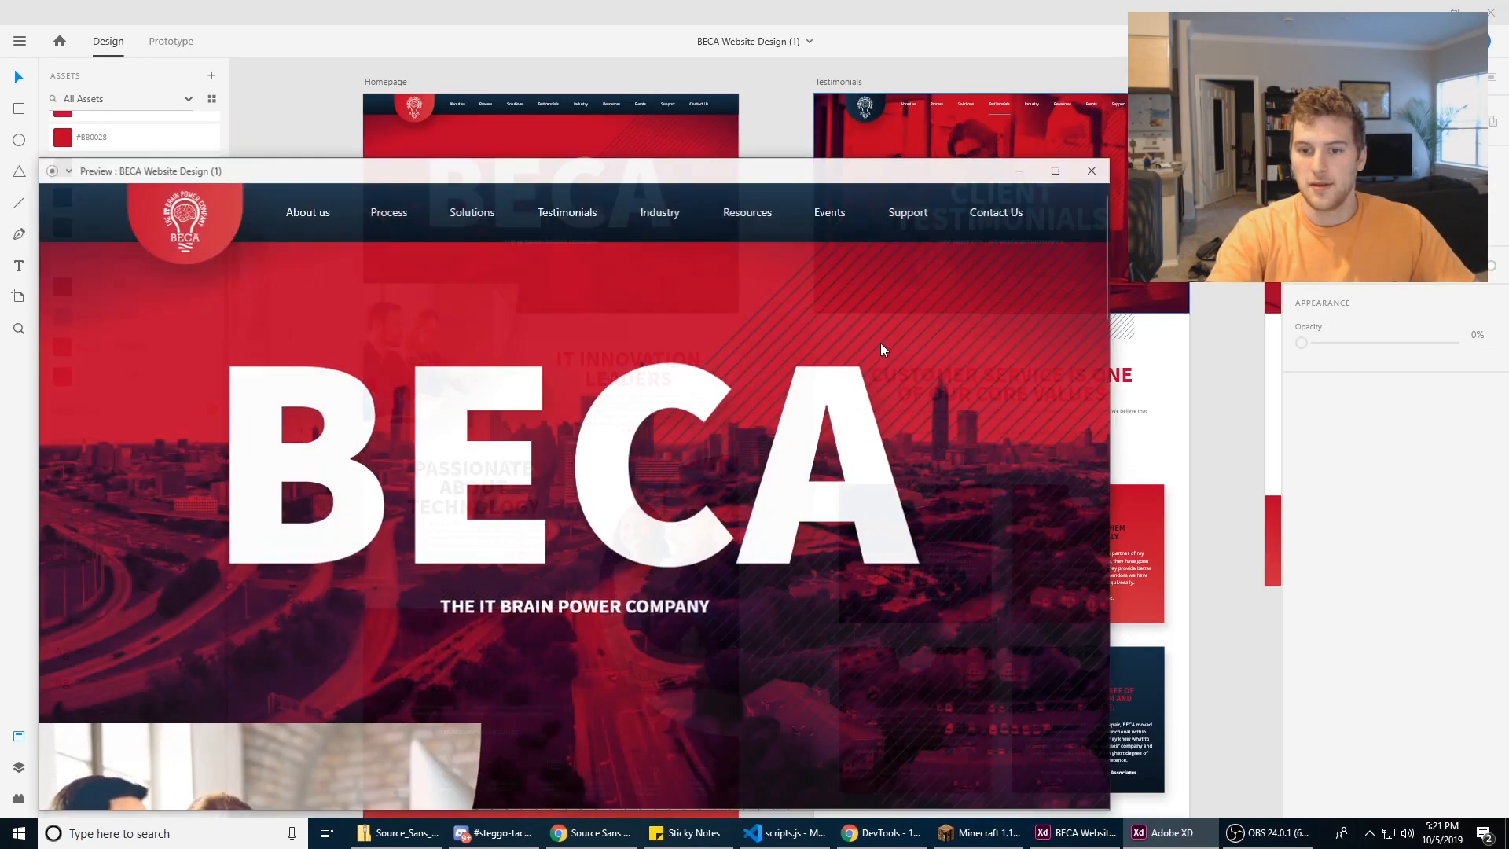
left_click_drag(820, 168, 832, 2)
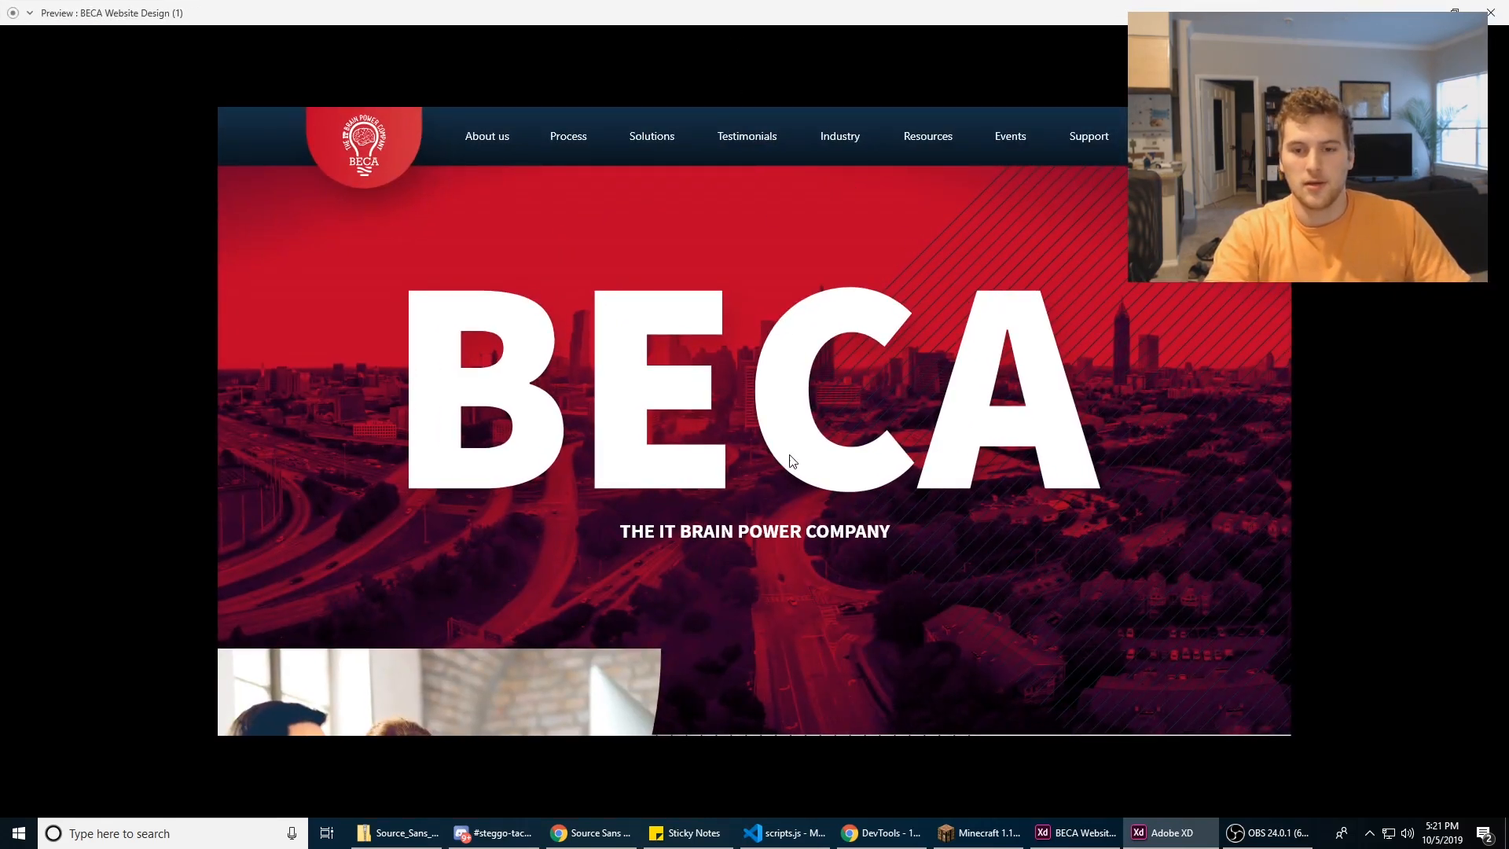
scroll(921, 268, "down", 6)
left_click_drag(833, 8, 673, 421)
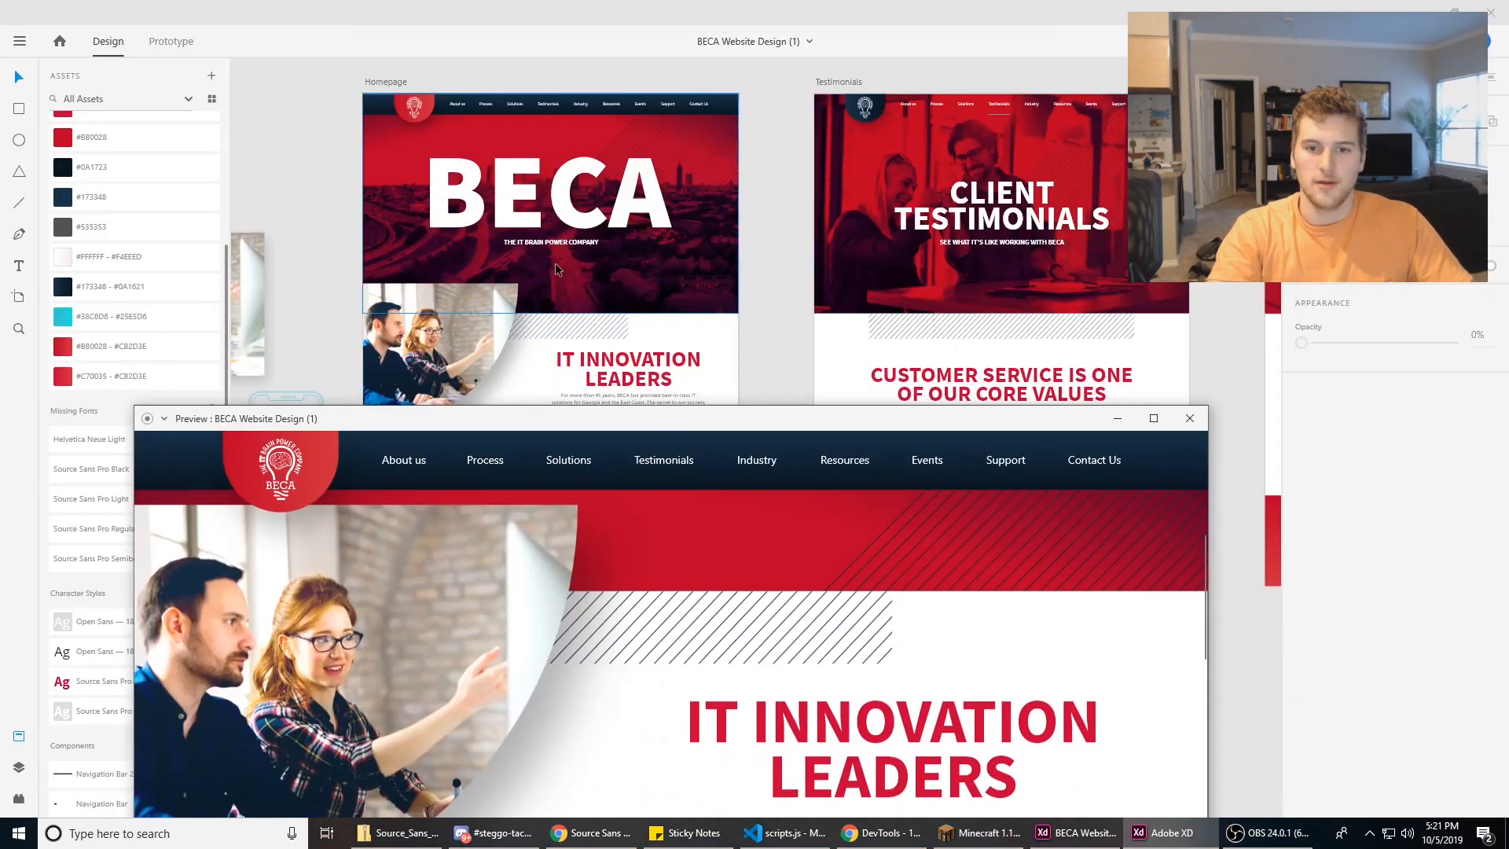
Step: Reopen the Homepage preview maximized, examine how the hero section scrolls beneath the navigation bar, and close the preview
left_click(547, 295)
left_click_drag(547, 294, 549, 296)
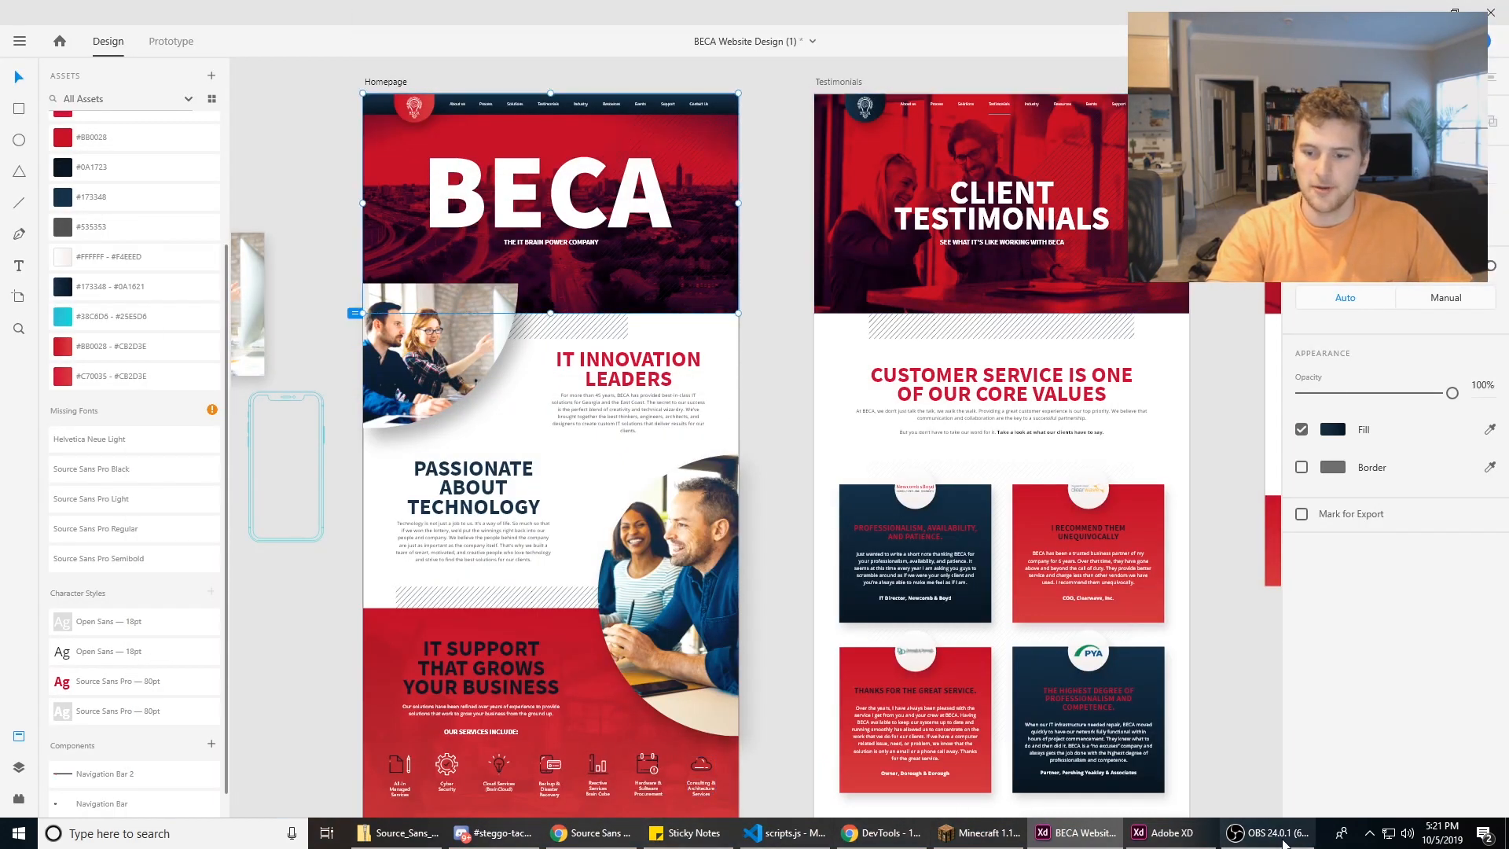
left_click(1163, 832)
double_click(848, 431)
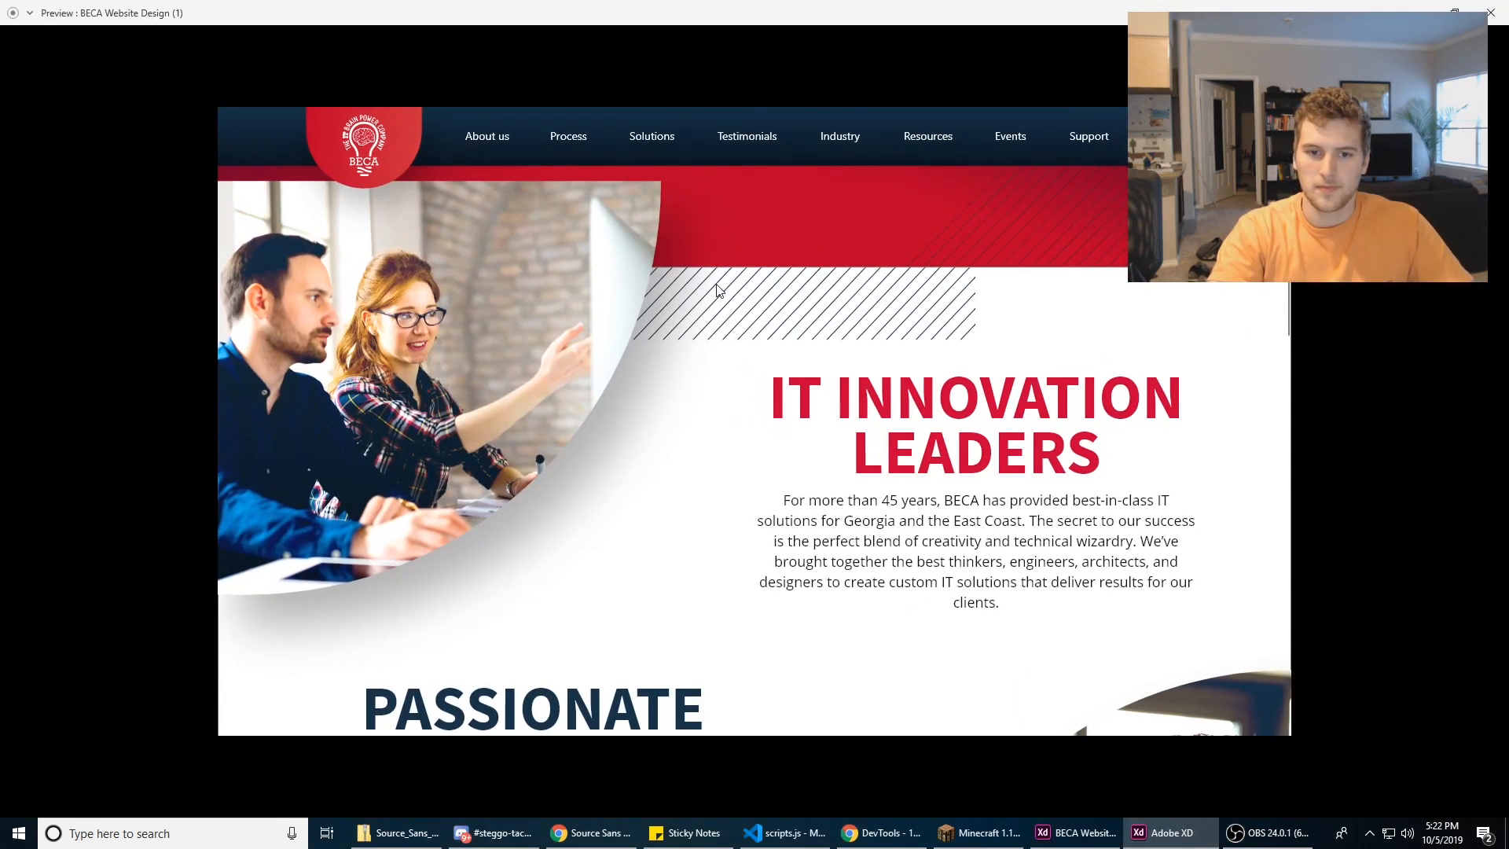
scroll(738, 281, "up", 6)
scroll(766, 277, "down", 18)
scroll(766, 276, "down", 5)
scroll(767, 276, "up", 20)
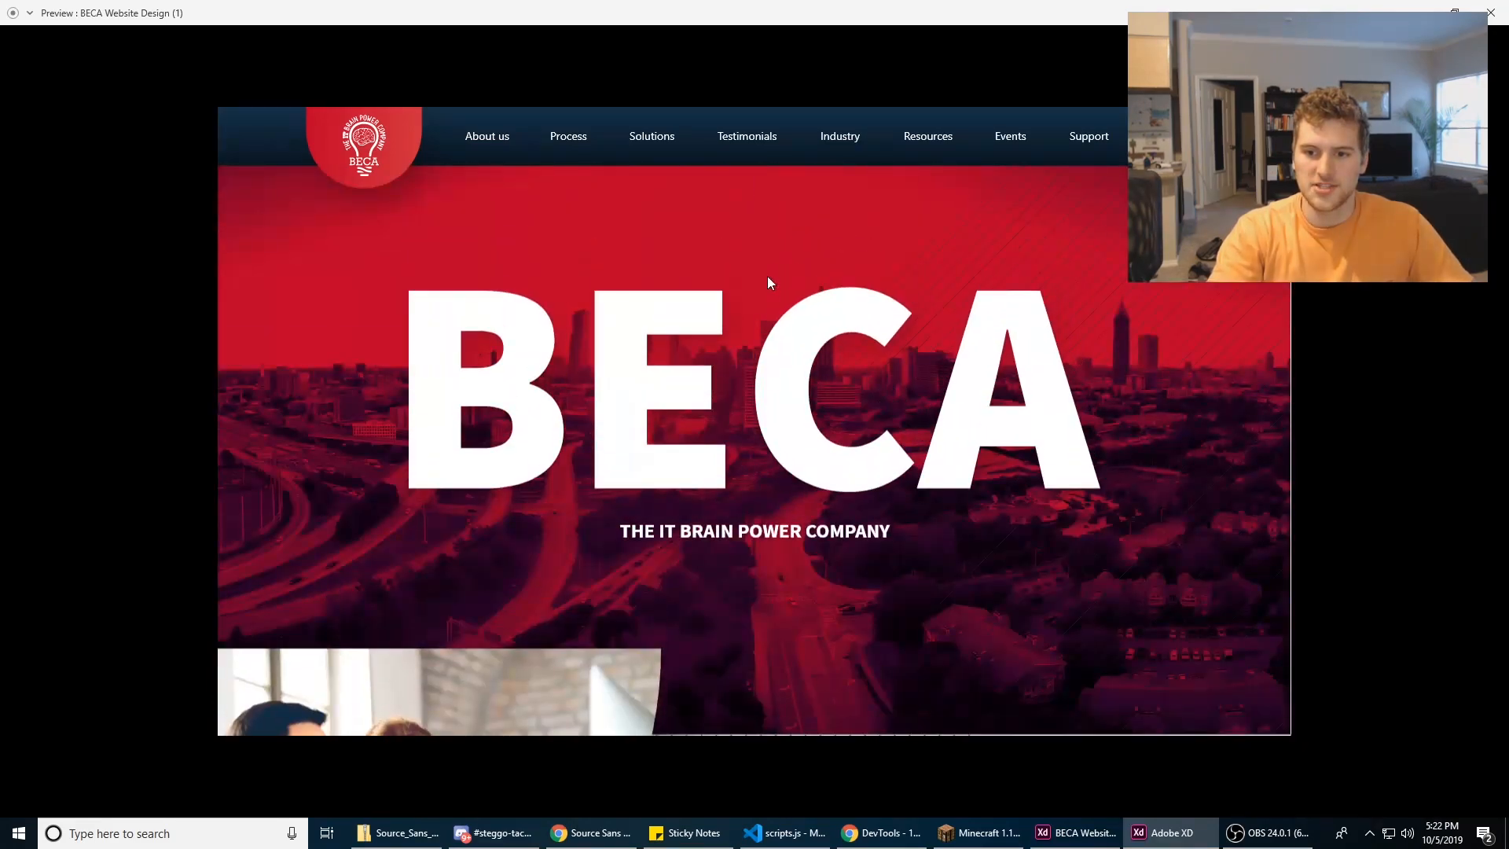
scroll(767, 282, "down", 2)
scroll(991, 450, "up", 1)
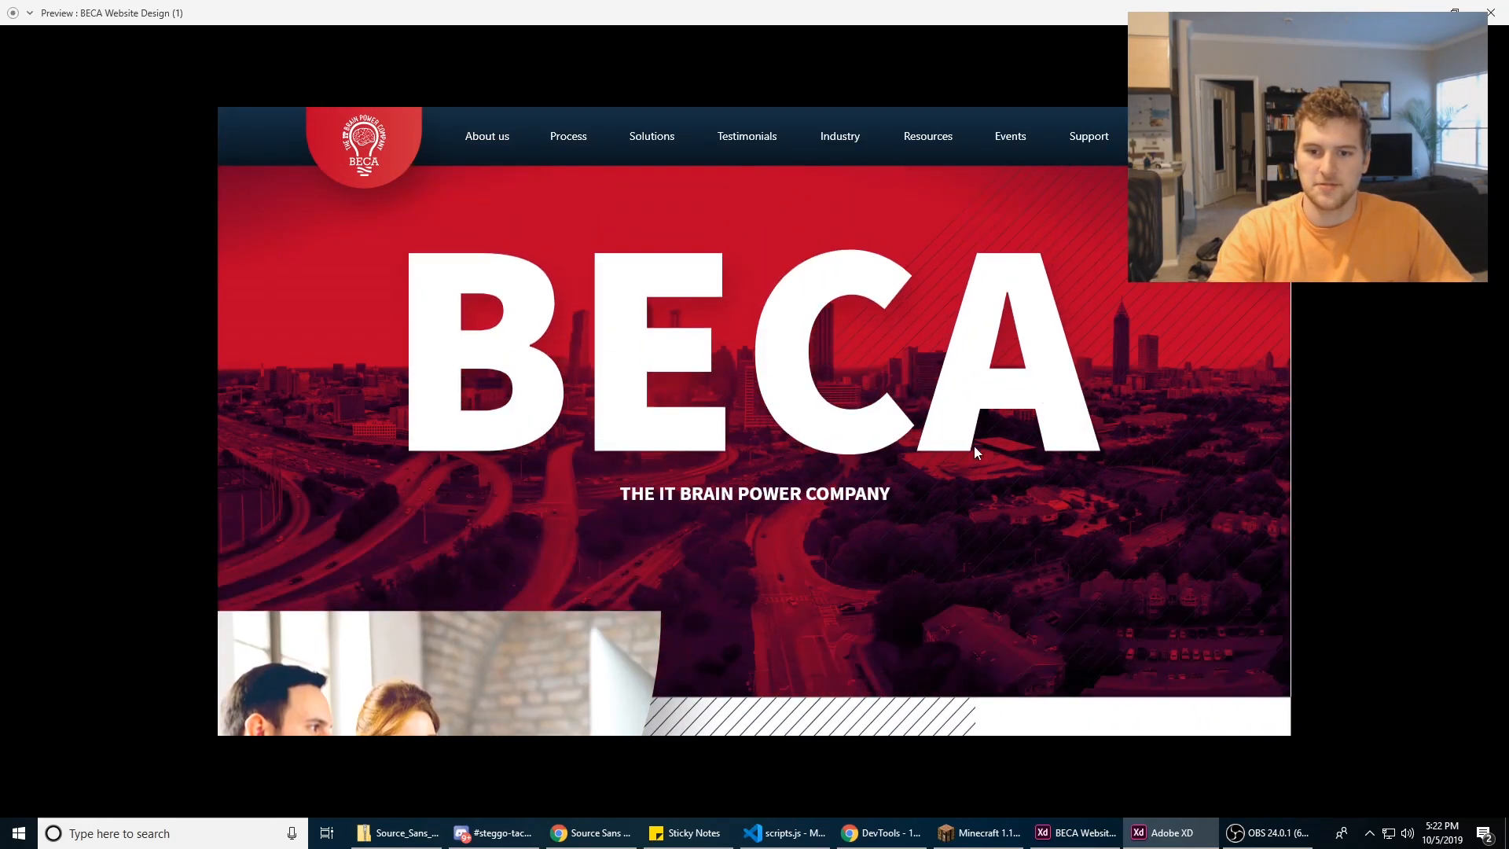
scroll(990, 450, "down", 2)
scroll(347, 272, "up", 3)
scroll(998, 346, "down", 2)
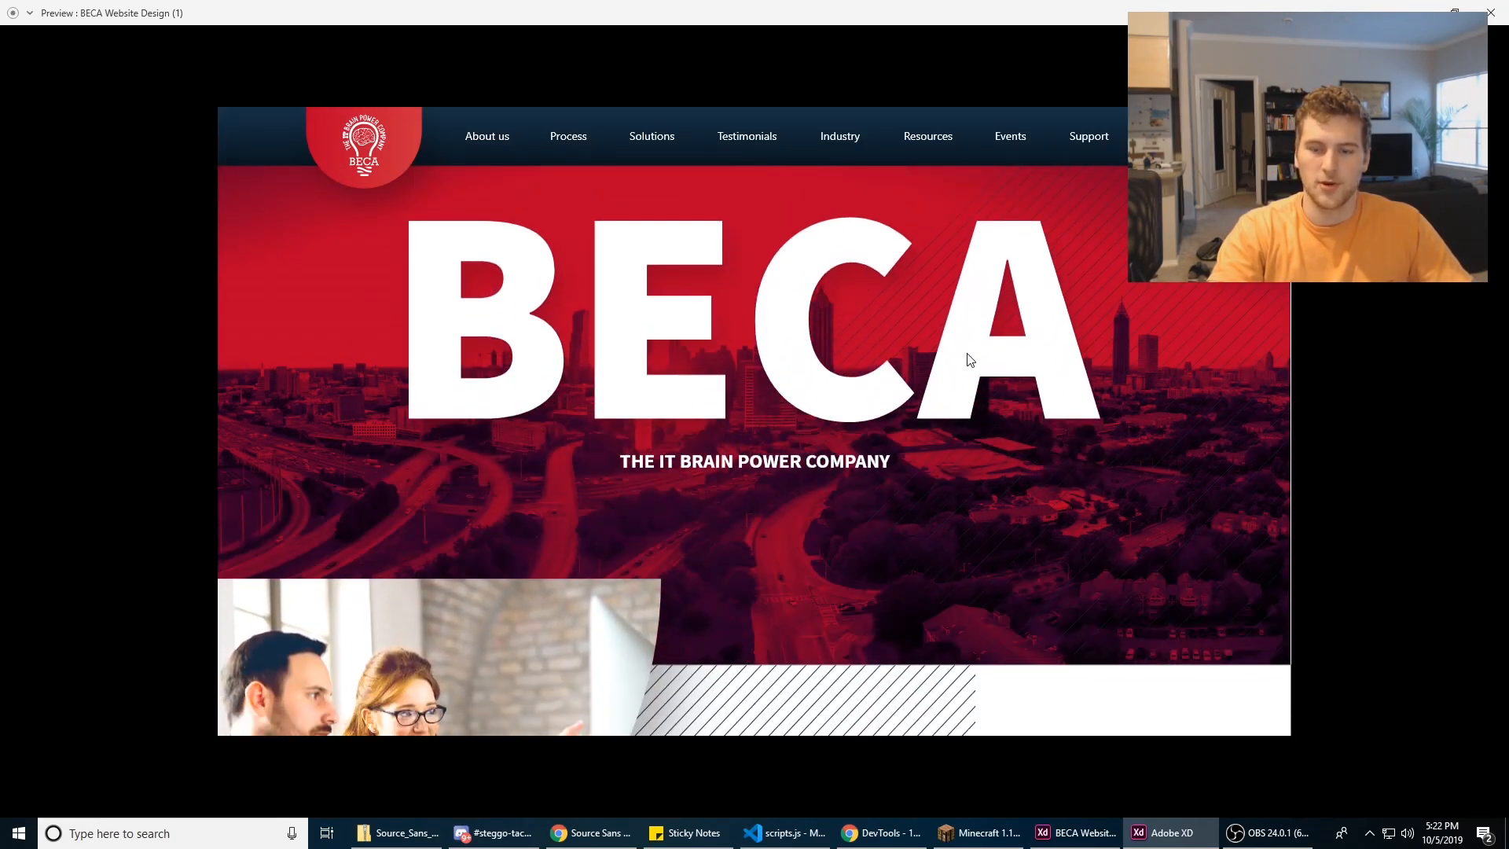
scroll(583, 423, "up", 1)
scroll(503, 391, "down", 2)
scroll(773, 330, "up", 1)
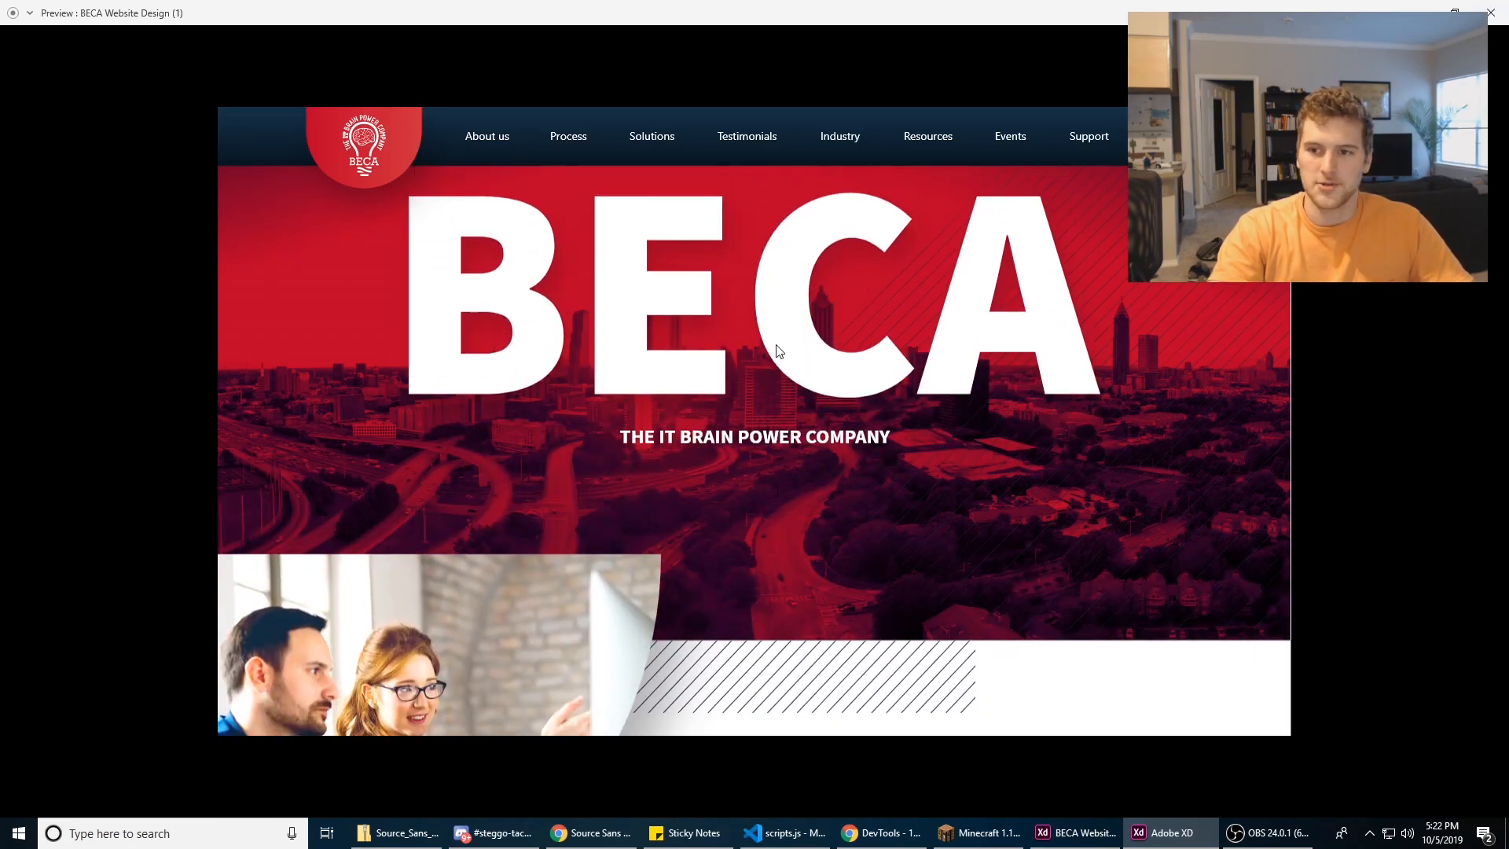
scroll(776, 352, "up", 1)
left_click(1499, 6)
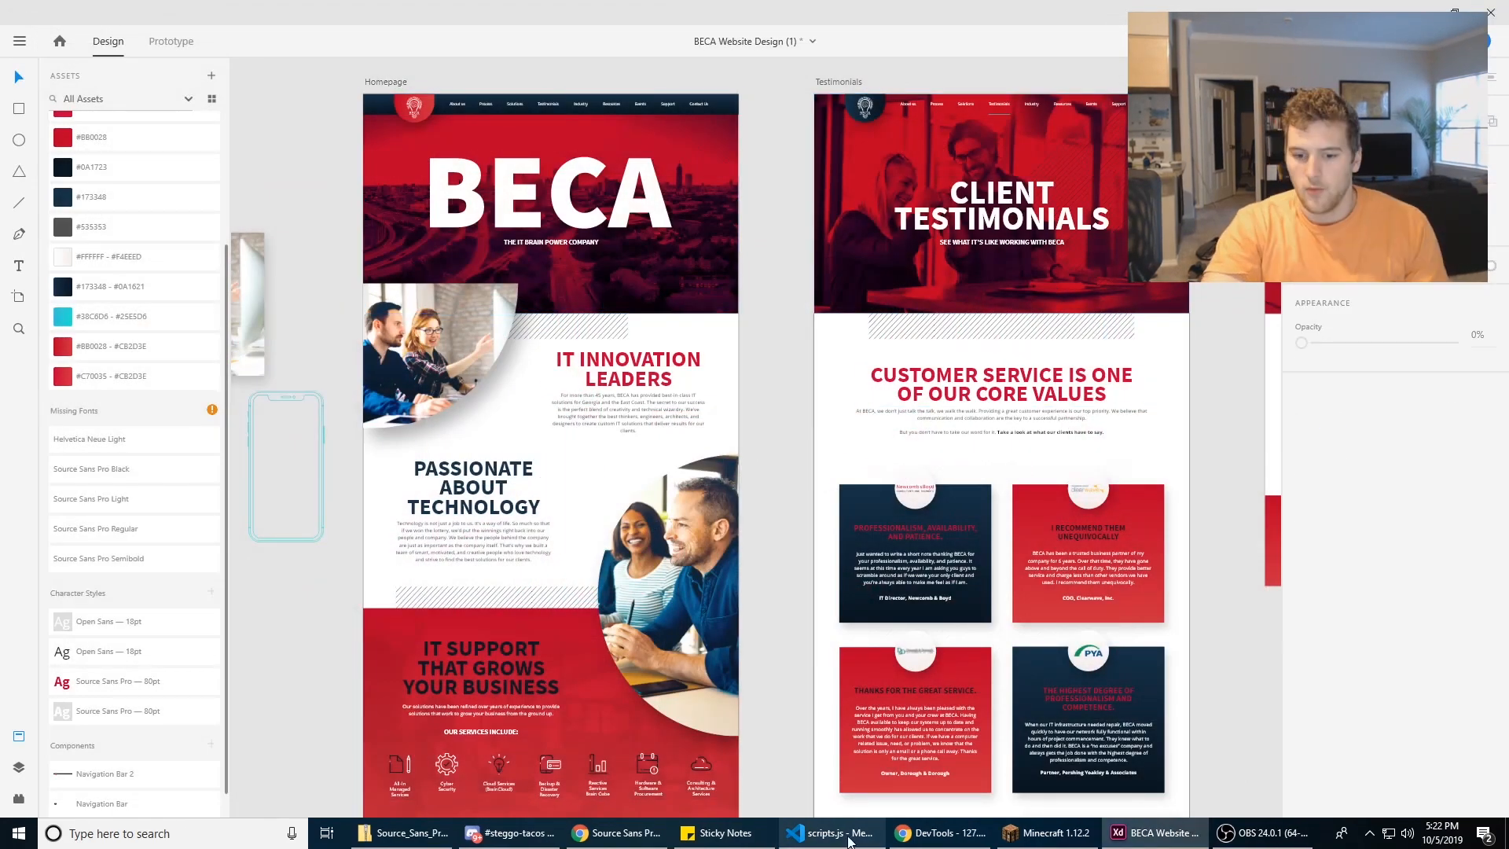
Step: Switch to Chrome and show the Capture.PNG image with the two Compass page versions side by side
left_click(617, 833)
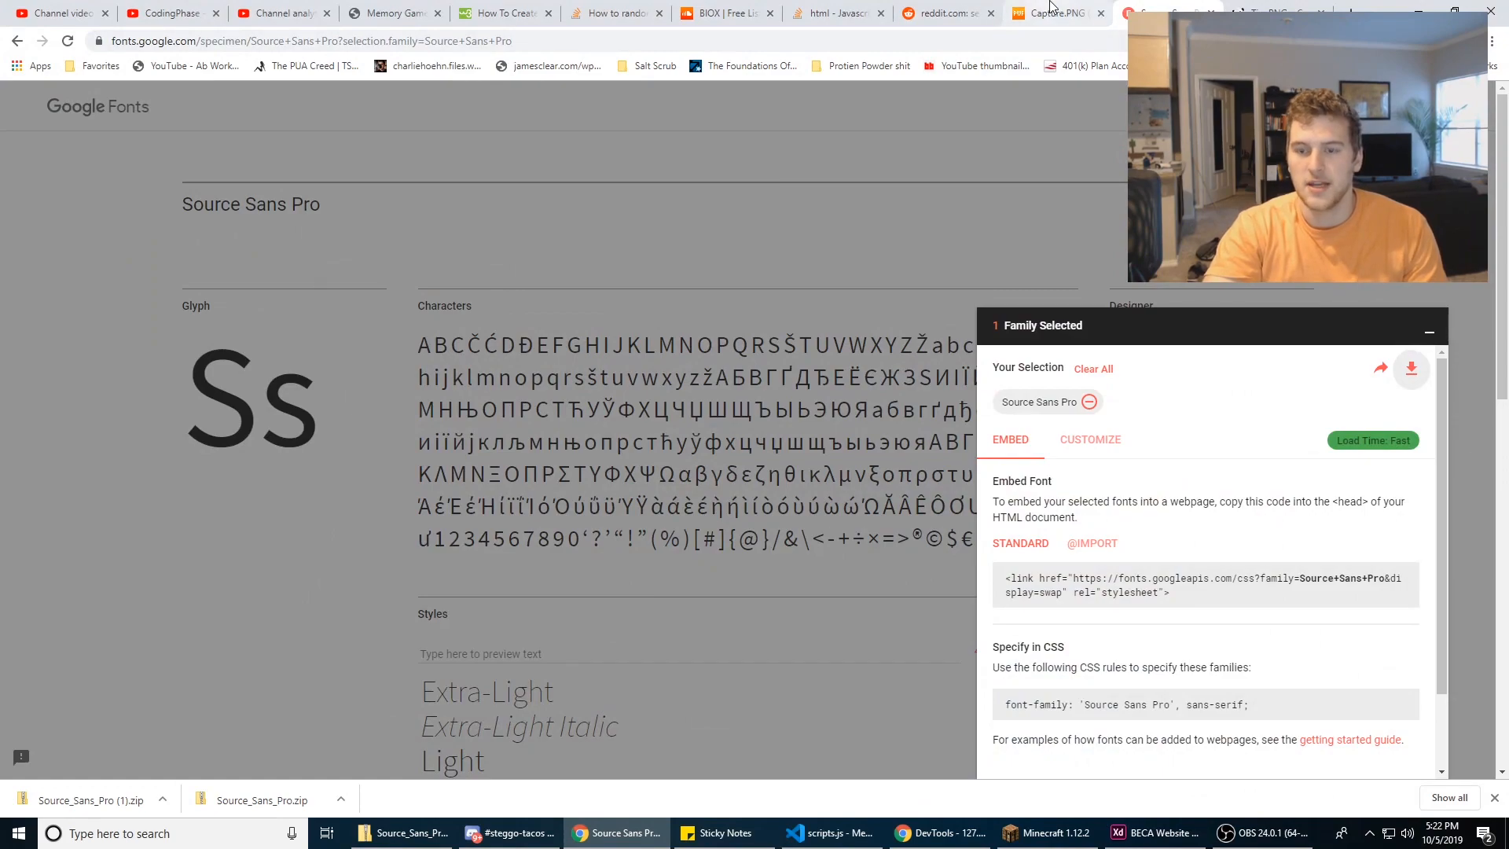
left_click(1051, 8)
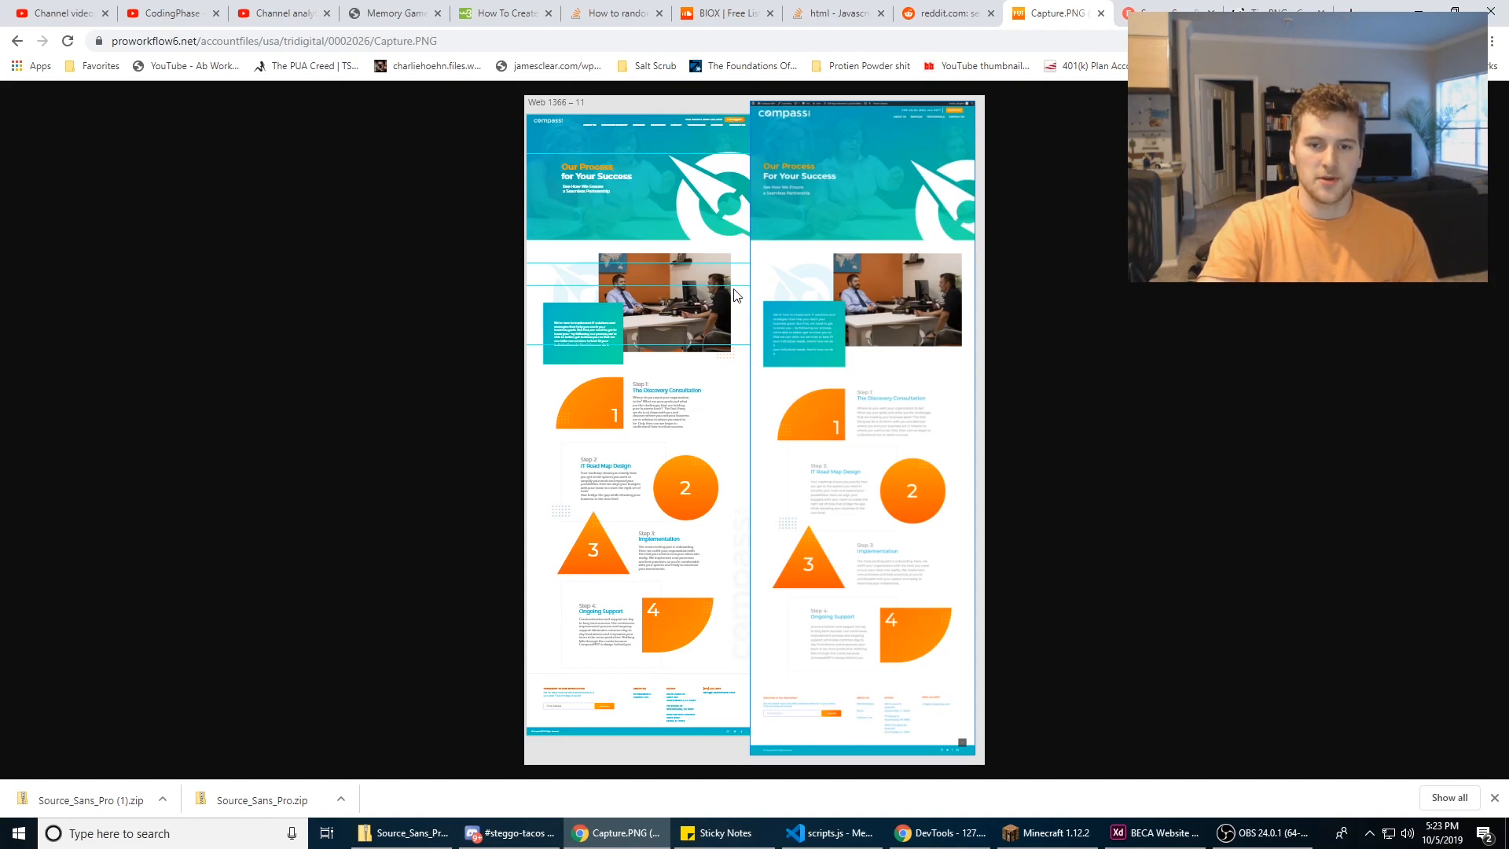
Step: Return to Adobe XD and undo the resizing of the Homepage artboard
left_click(1135, 832)
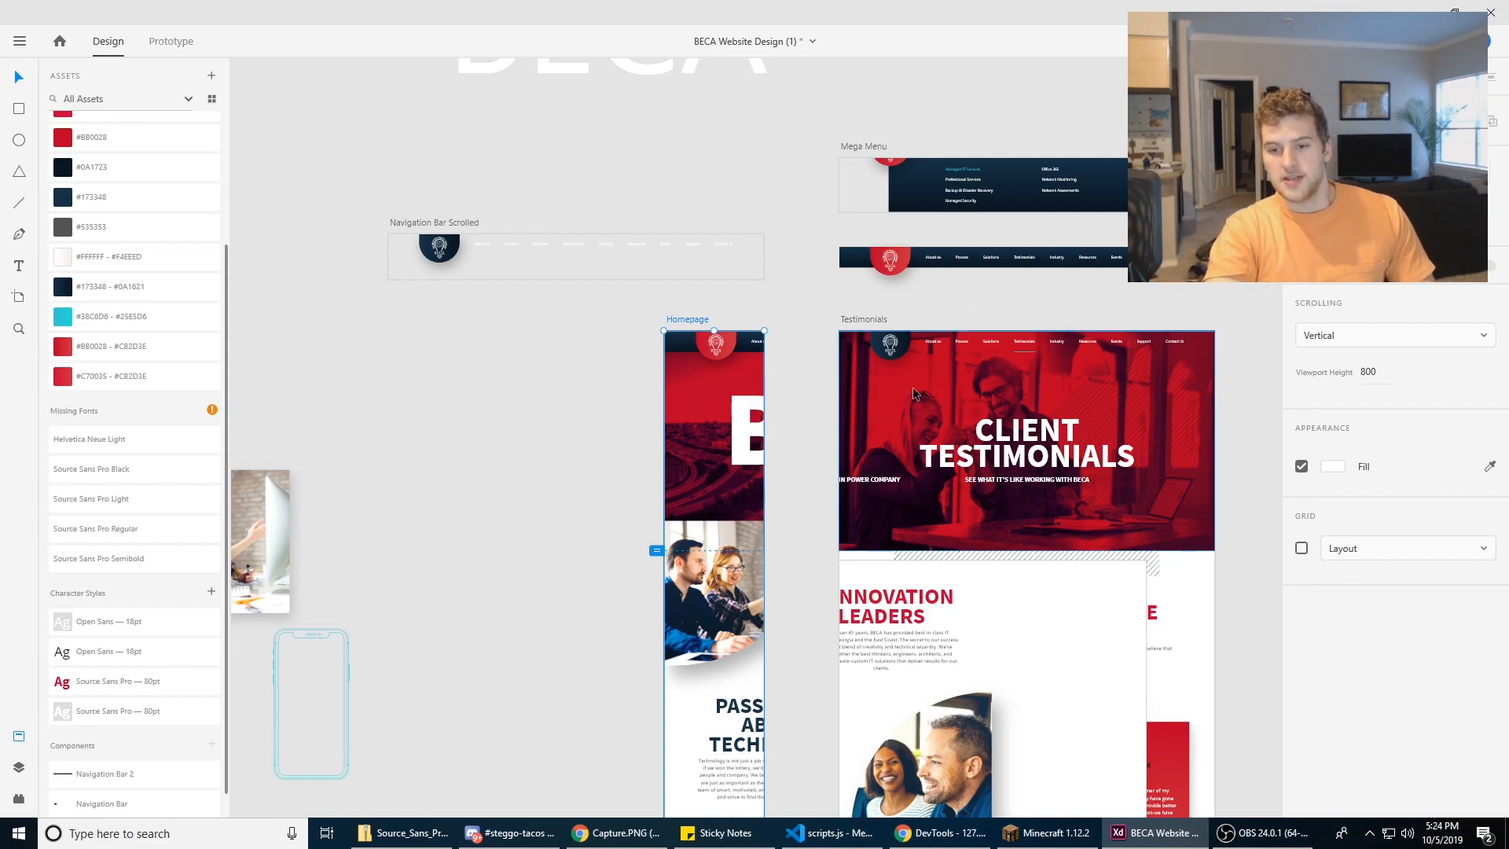
left_click(789, 597)
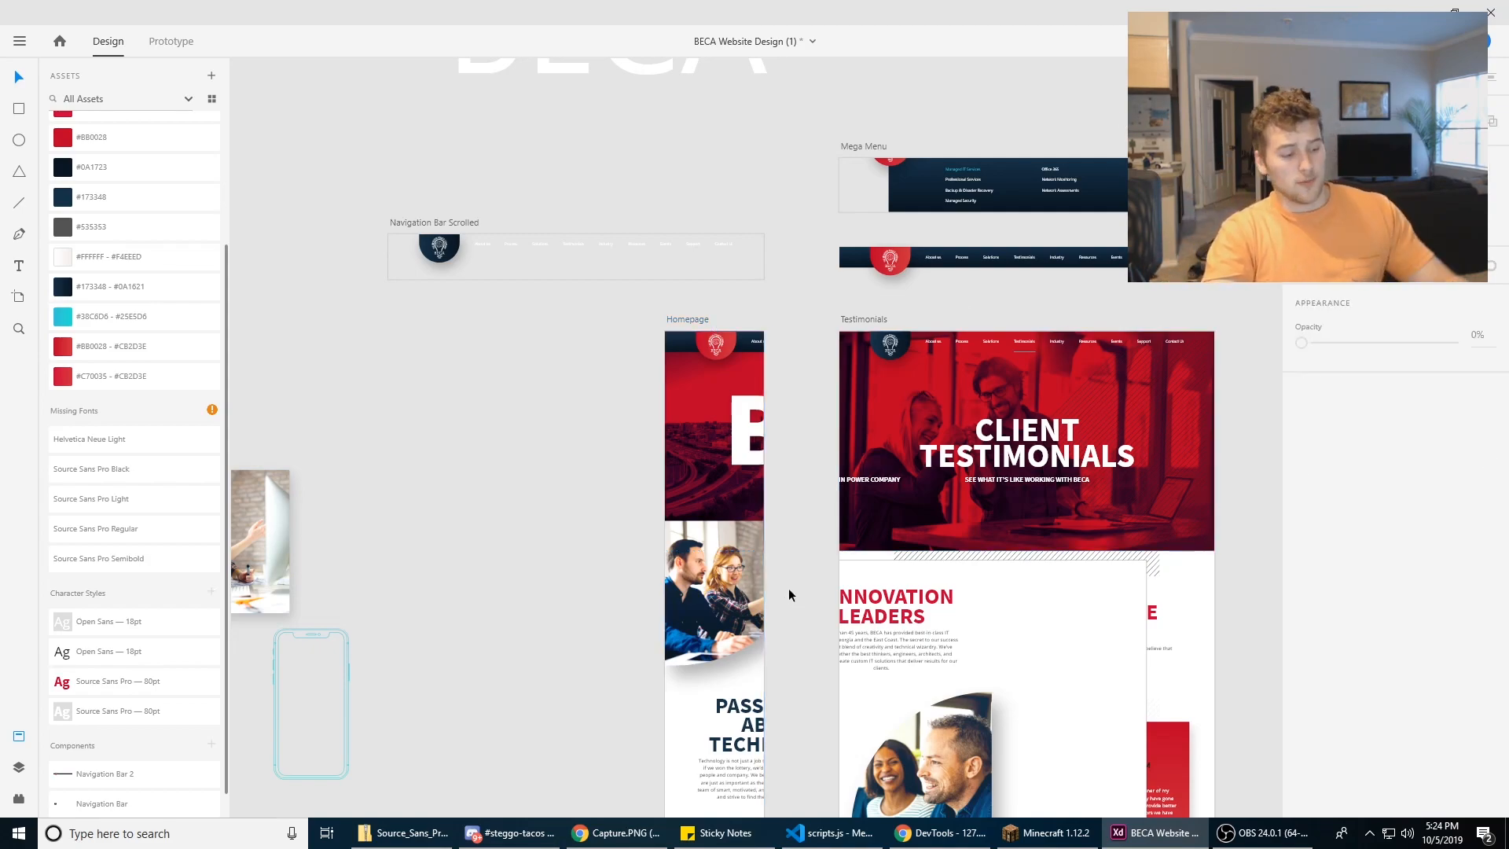
key("ctrl+z")
key("ctrl+z")
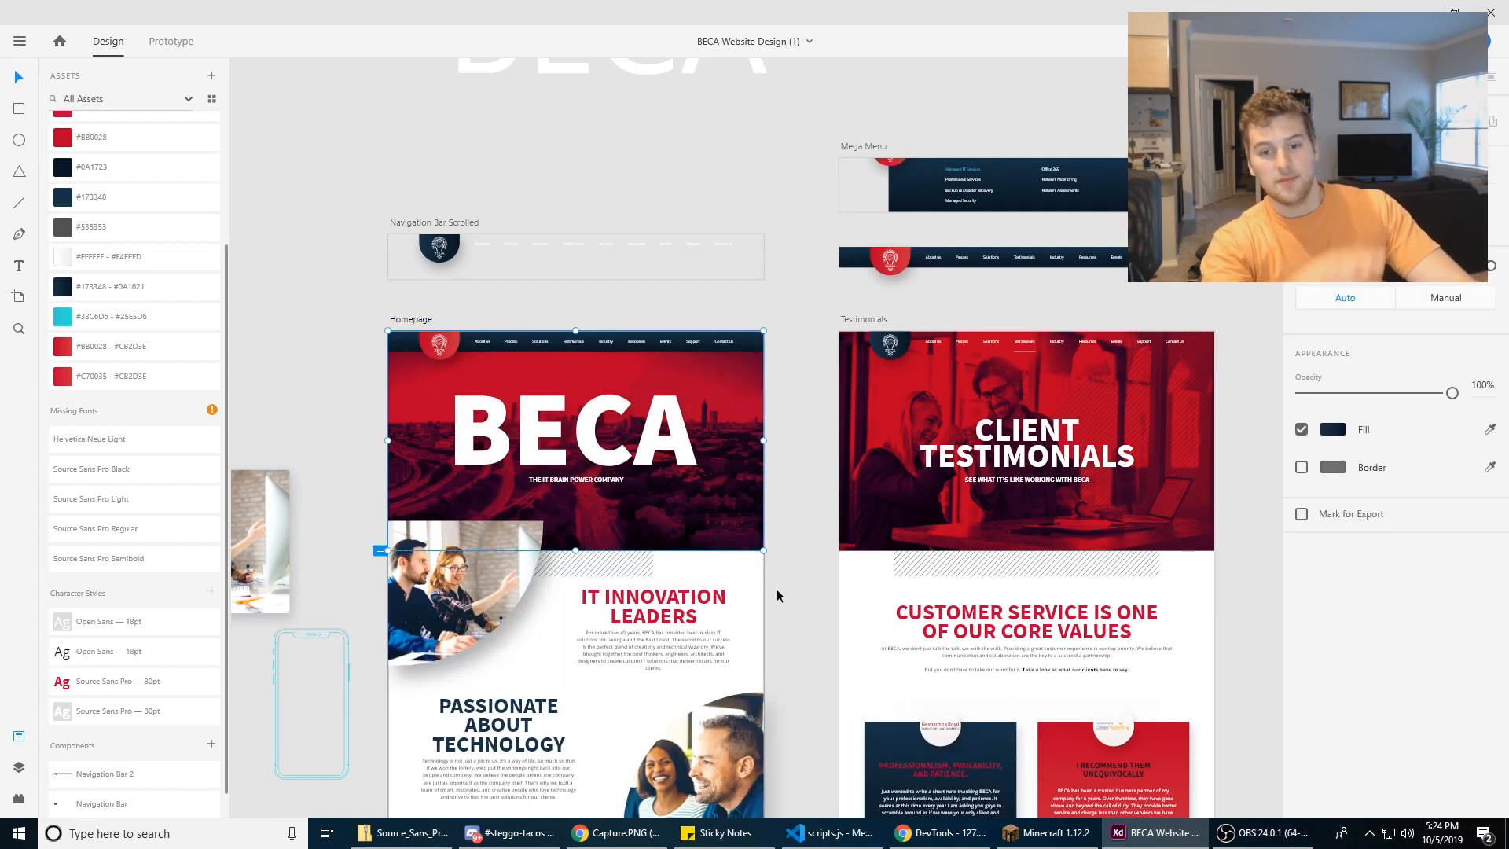